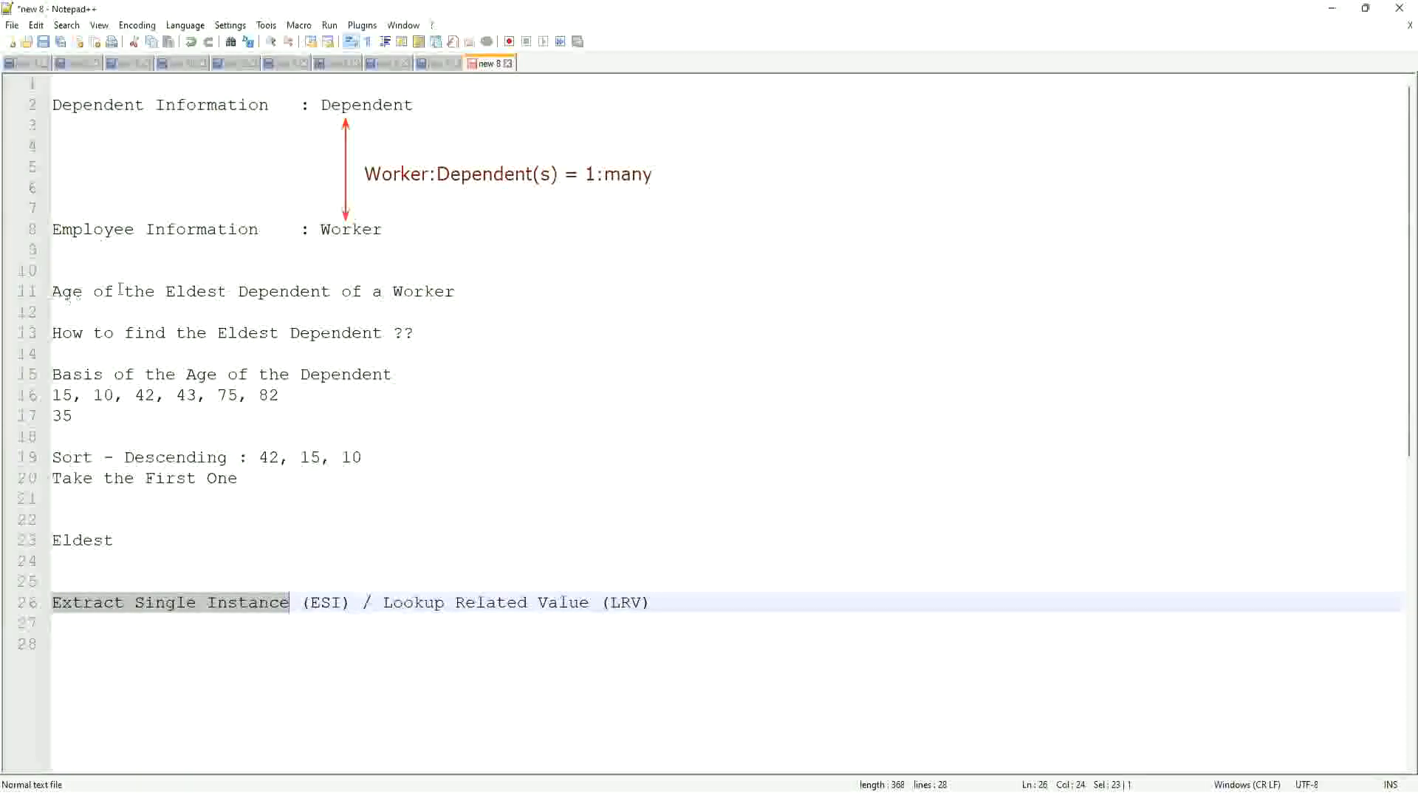
click(468, 290)
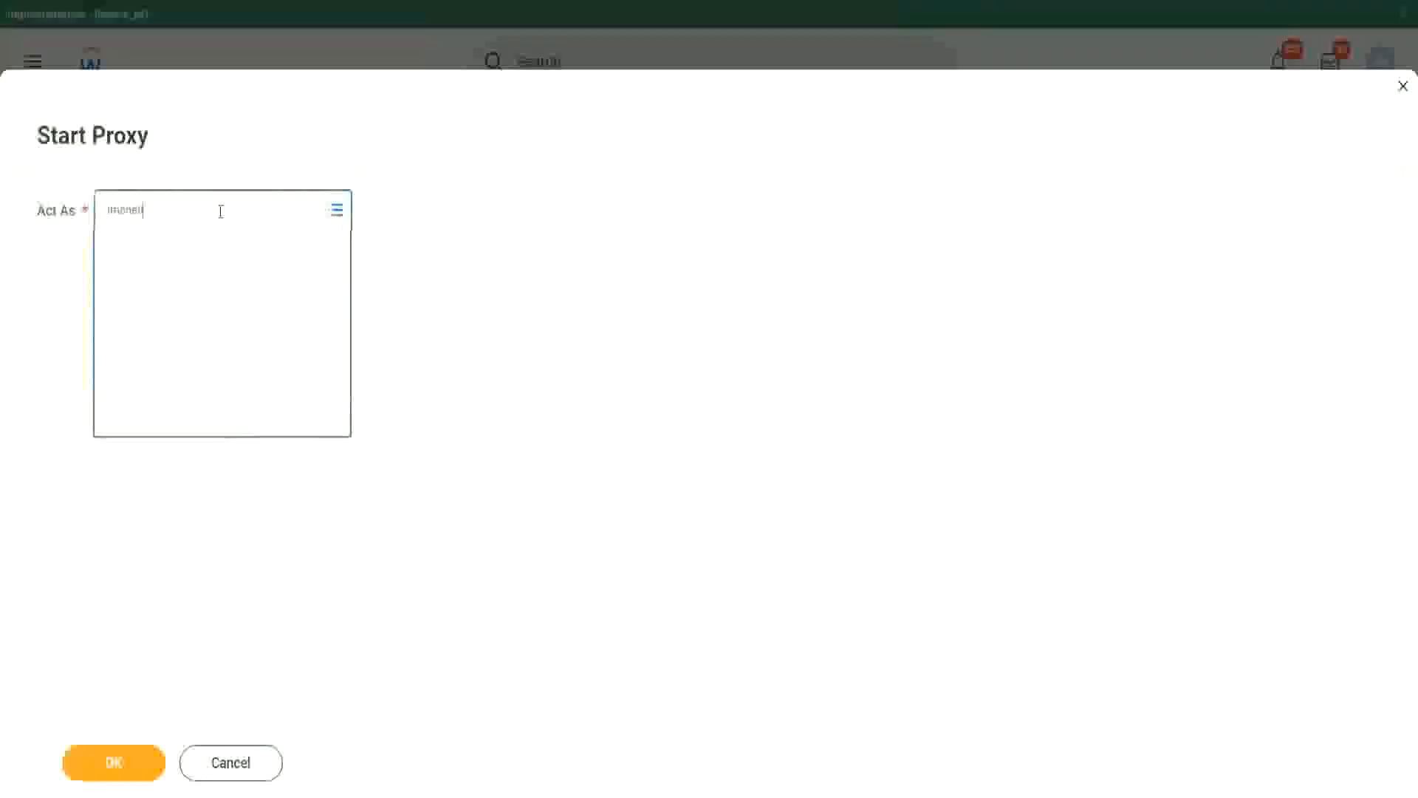
Step: Start a Workday proxy session acting as the worker matching the name entered in Act As
click(244, 257)
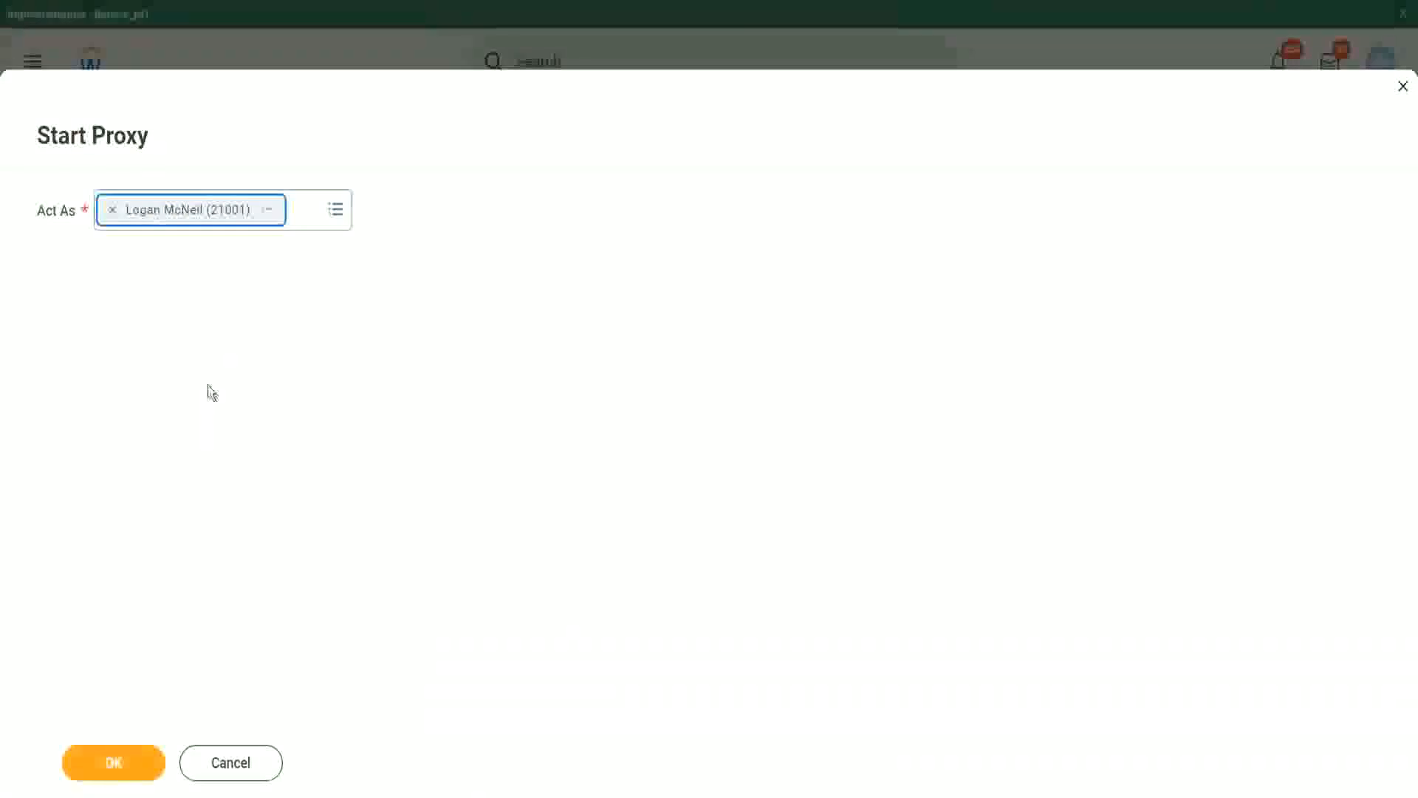
click(118, 773)
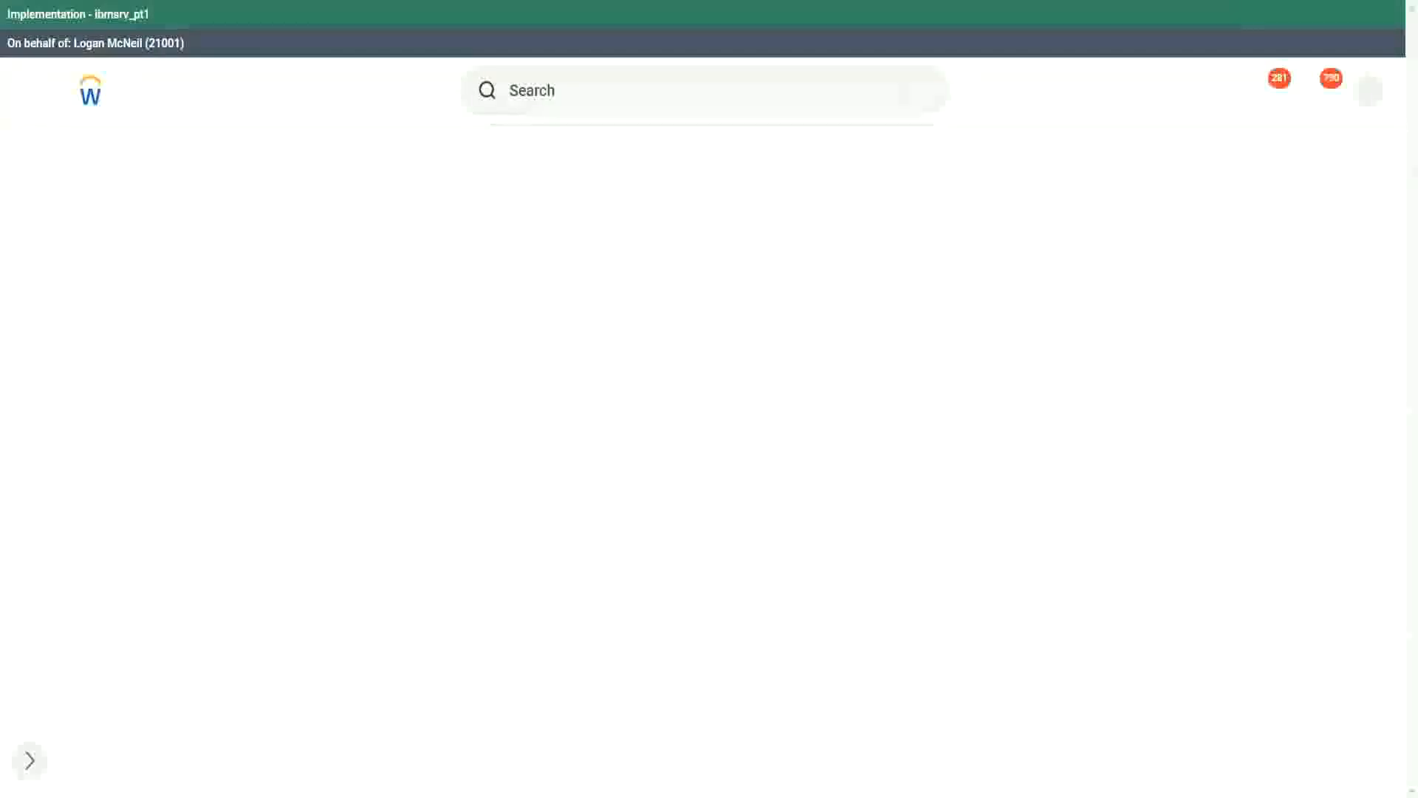
Step: Search for report definitions with "rd: ww" and open the WW Base Pay Details custom report
click(563, 92)
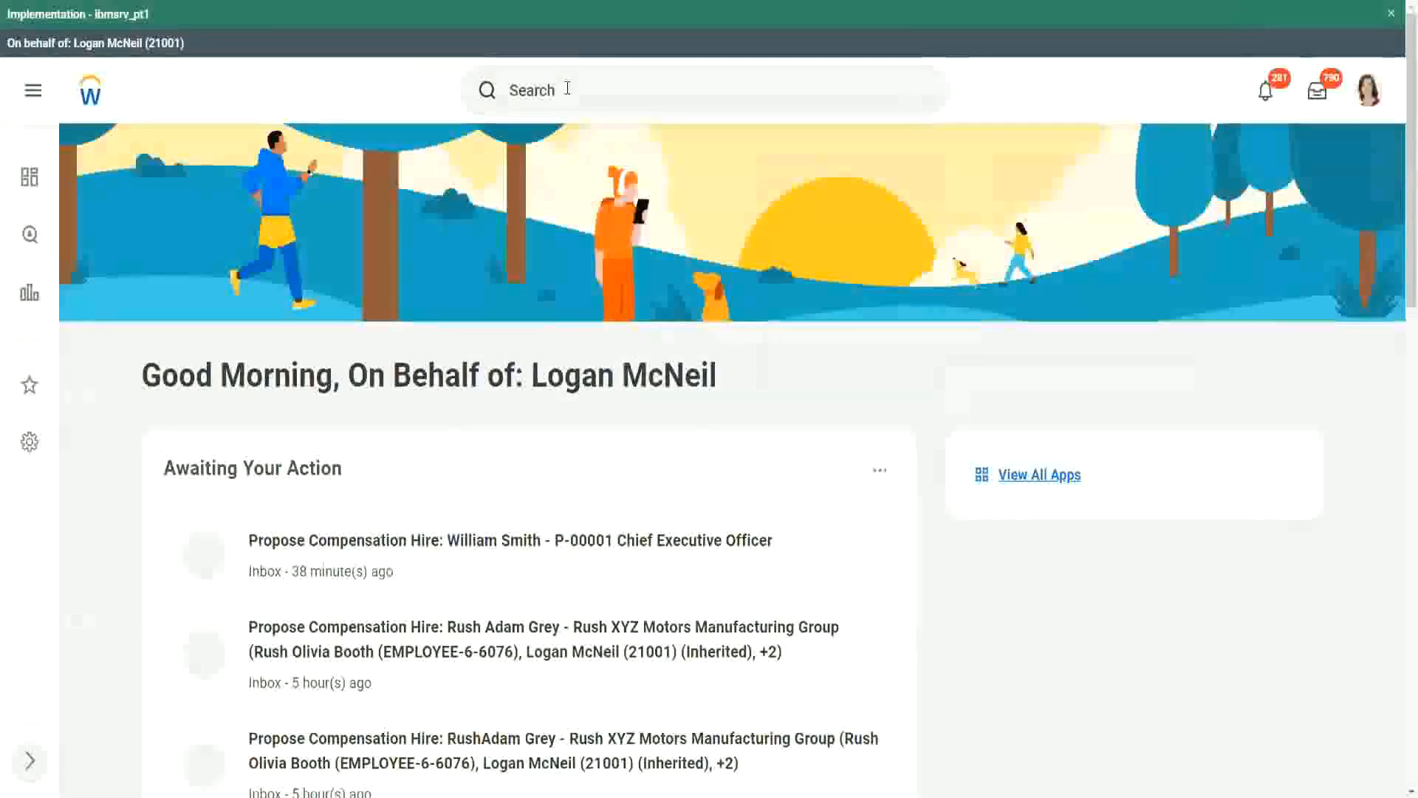
scroll(568, 92, down, 8)
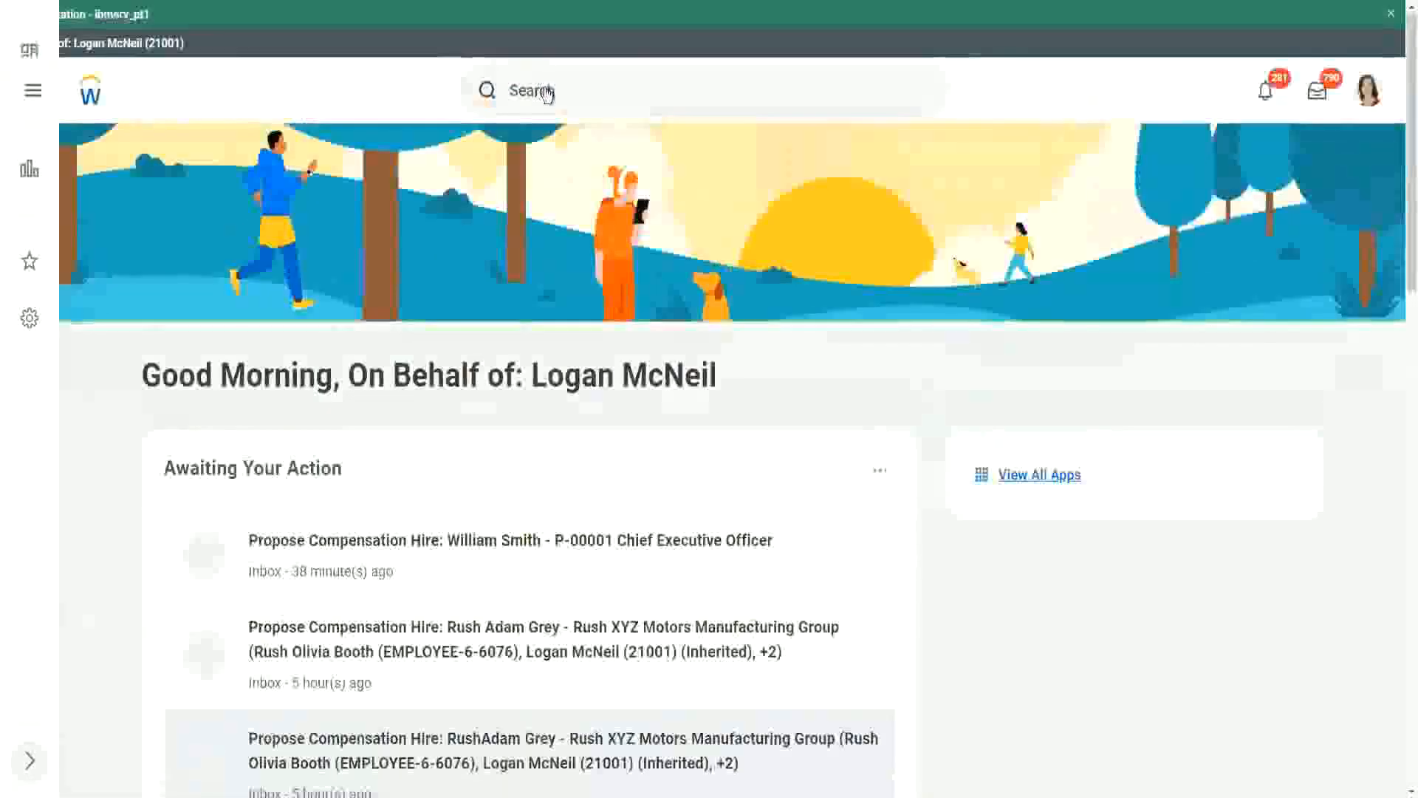
click(588, 89)
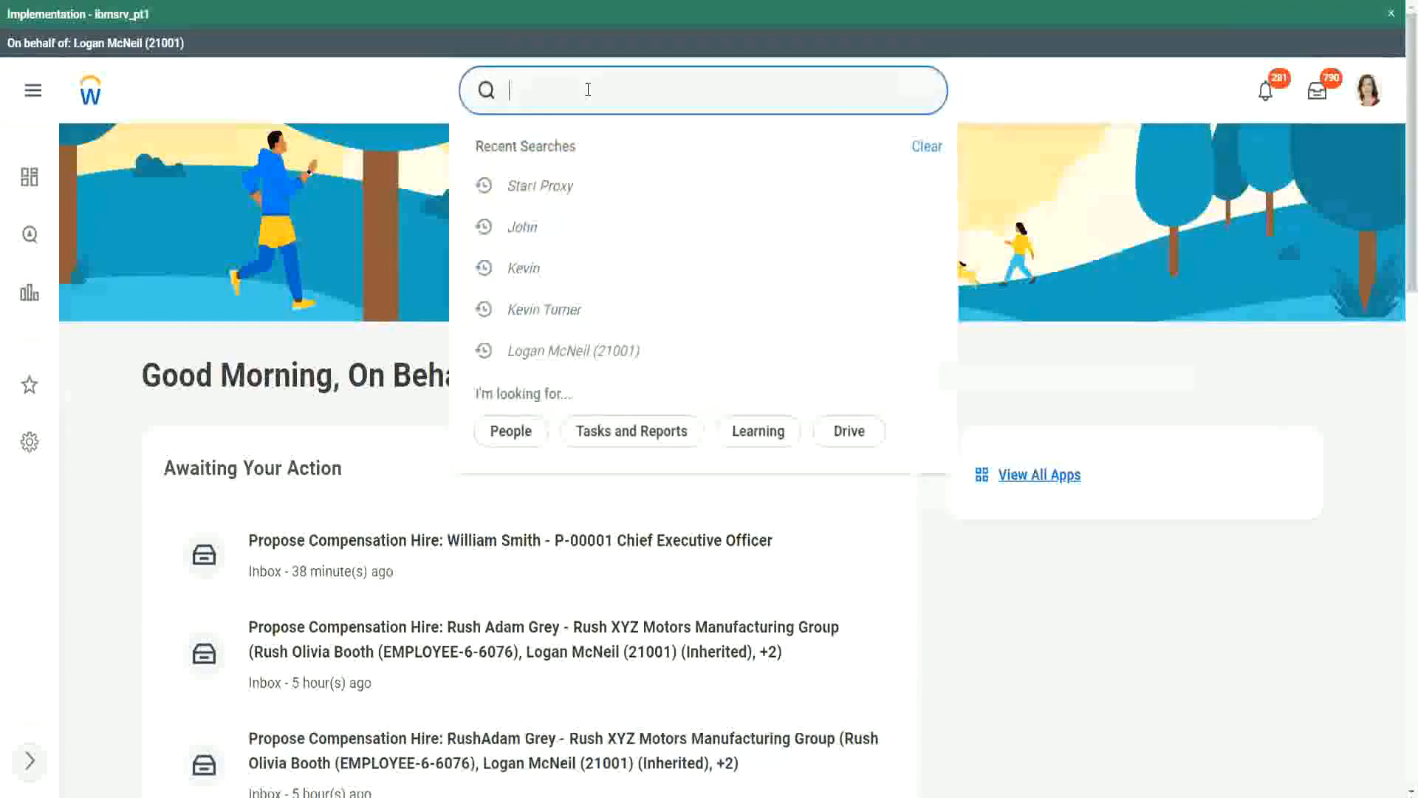
text(rd: ww)
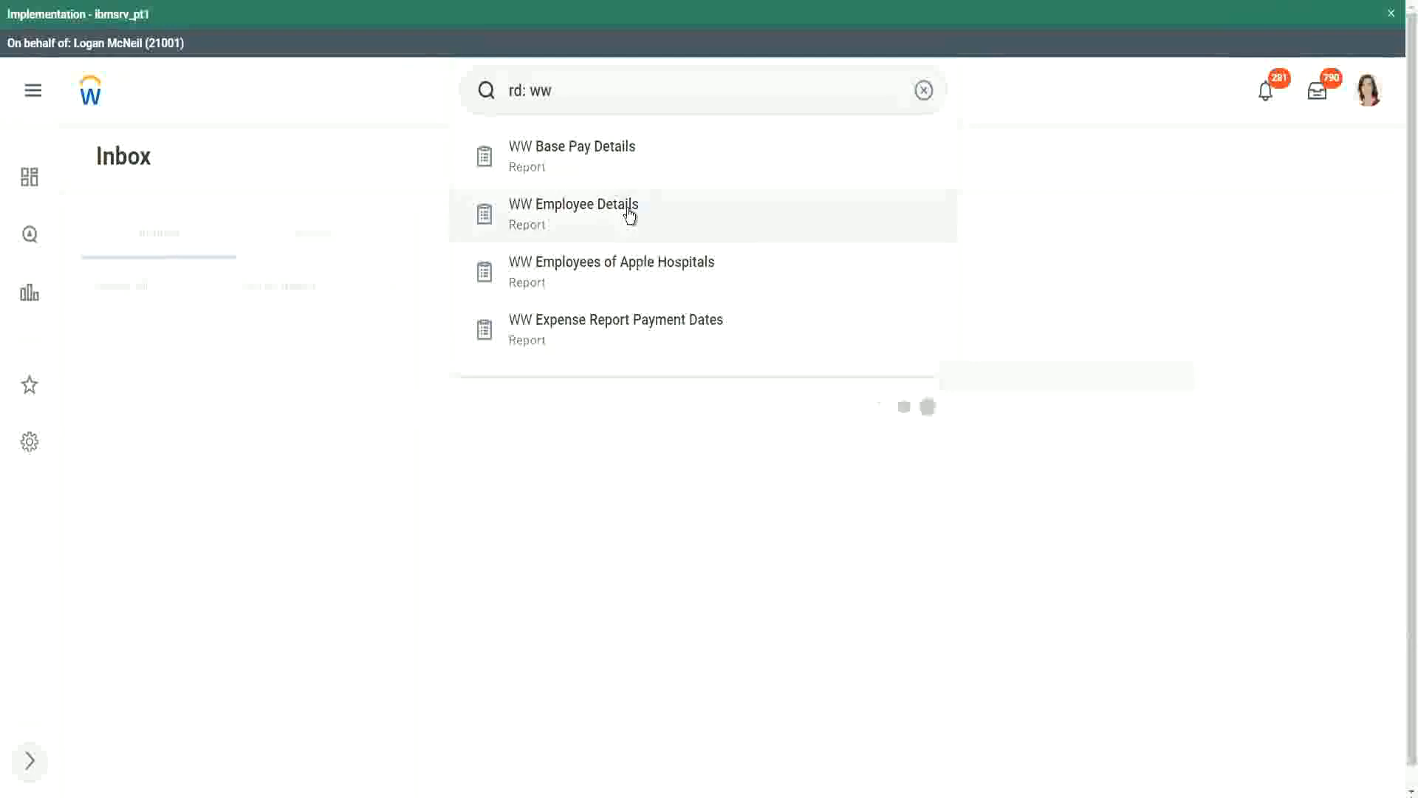
click(625, 150)
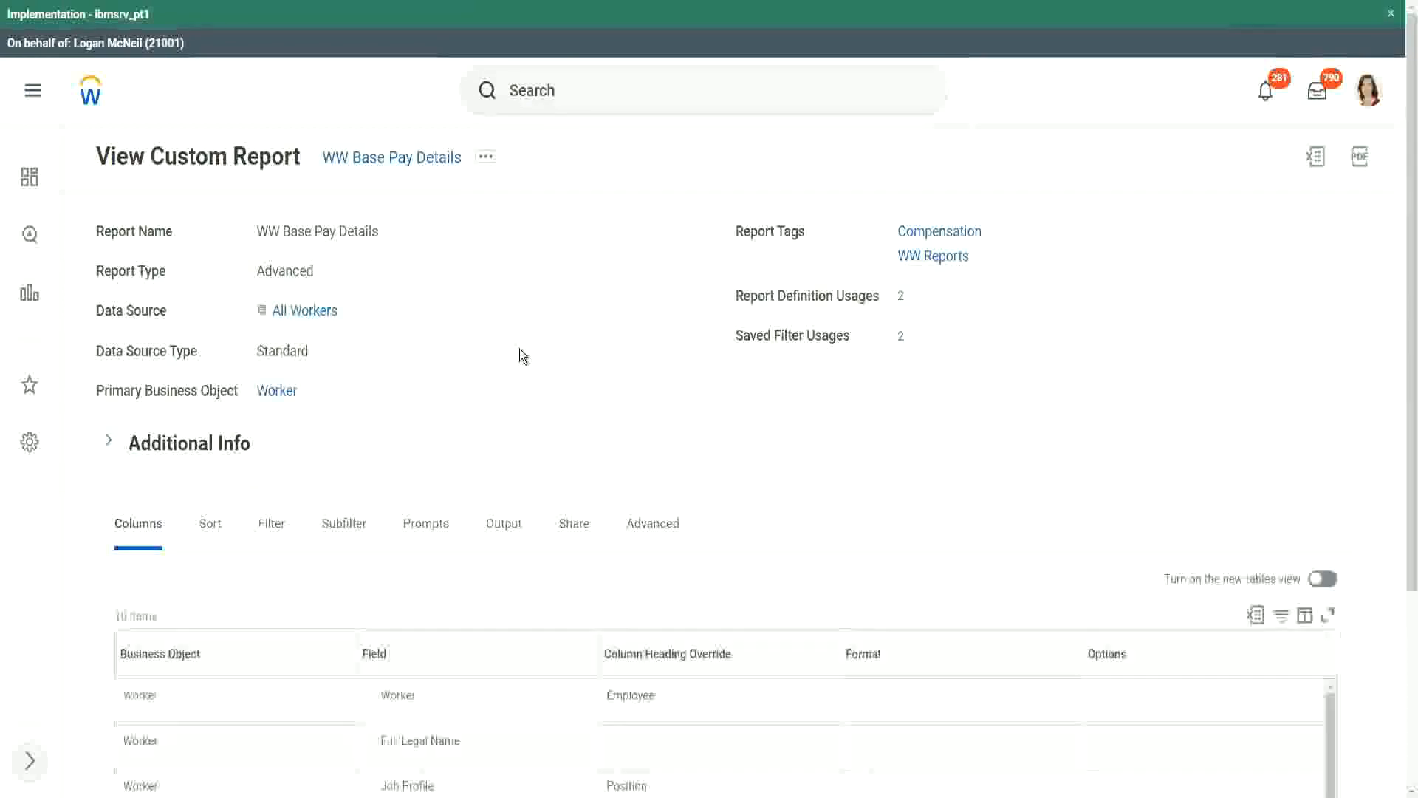
Step: Run the WW Base Pay Details report for hire dates from 04/25/2021 to 04/24/2022
scroll(520, 349, down, 3)
scroll(520, 349, down, 2)
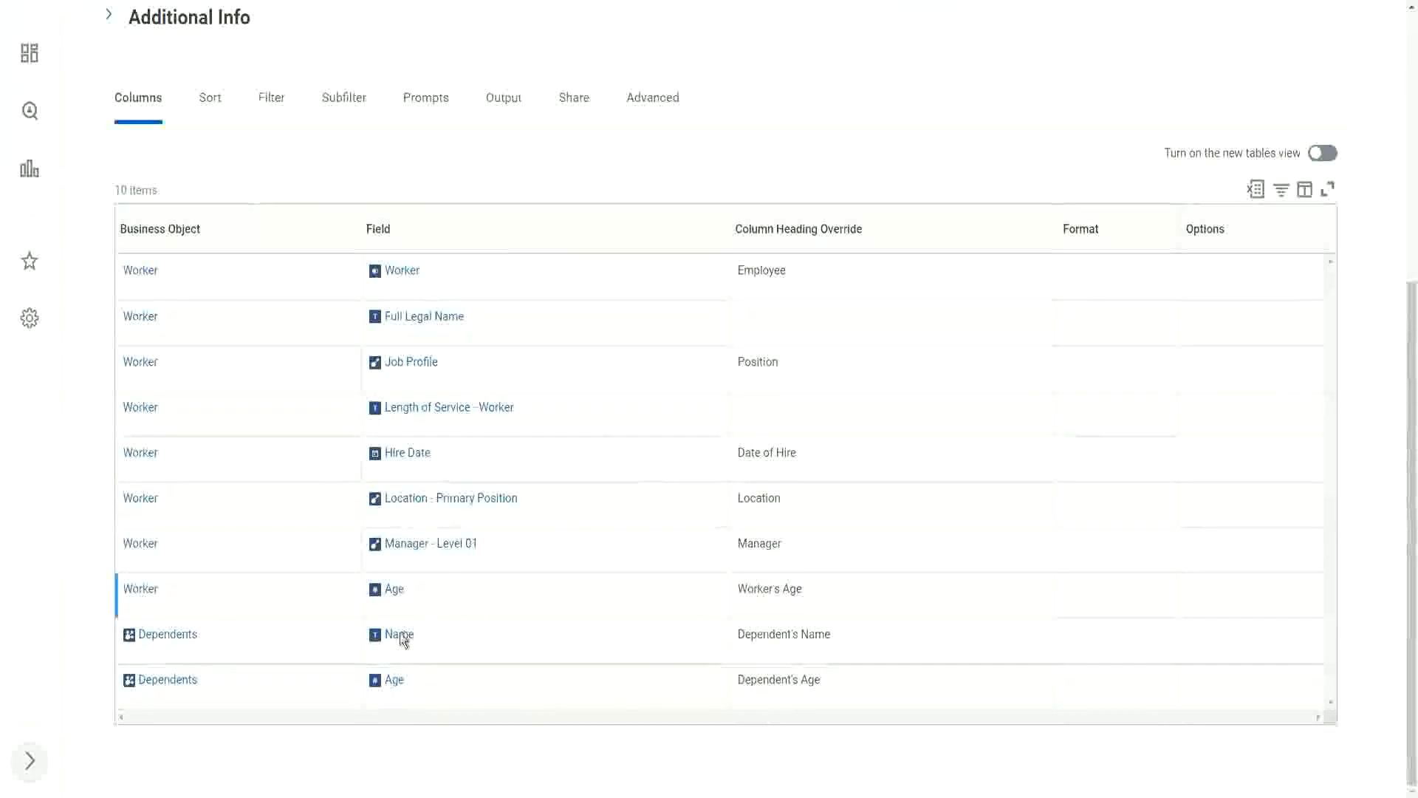
scroll(603, 534, up, 1)
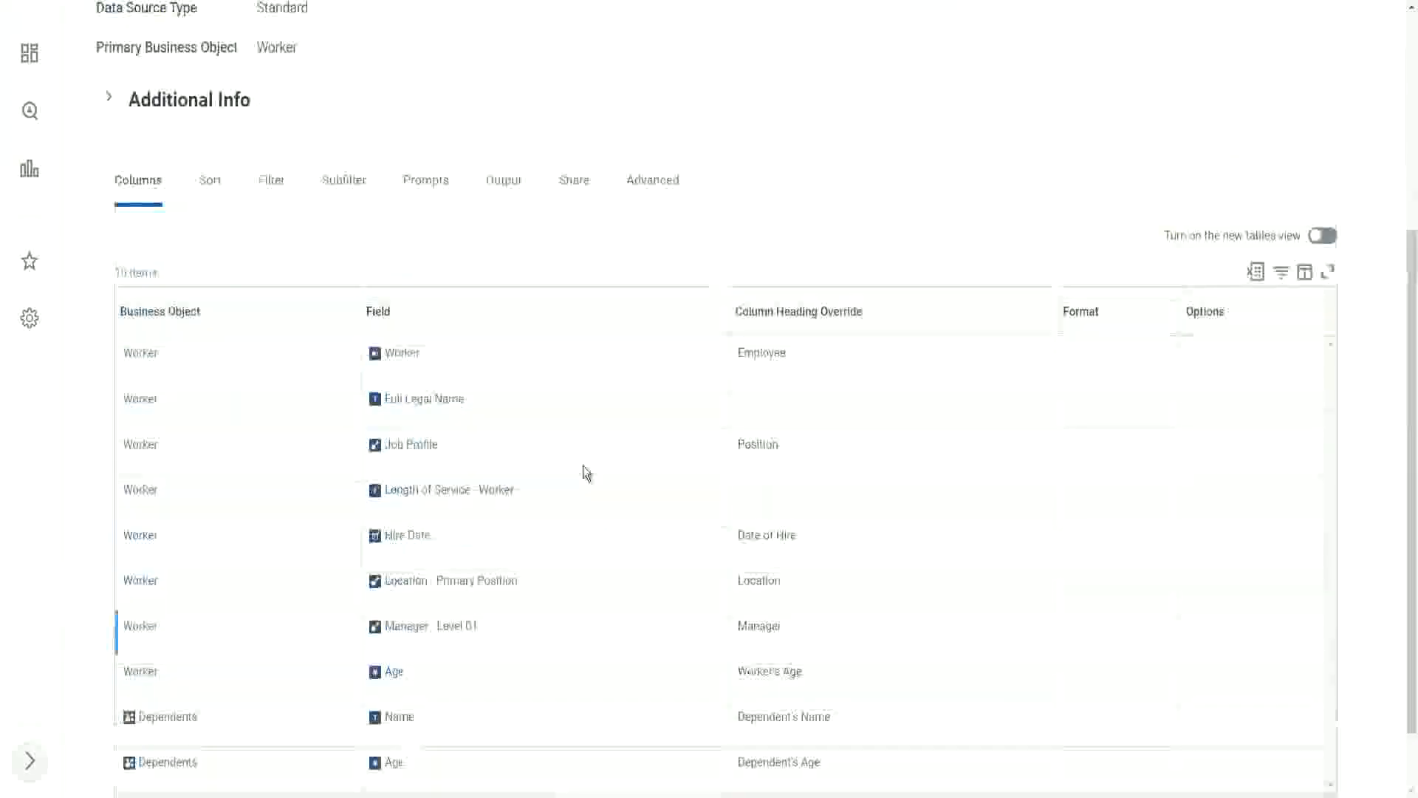
scroll(585, 473, up, 4)
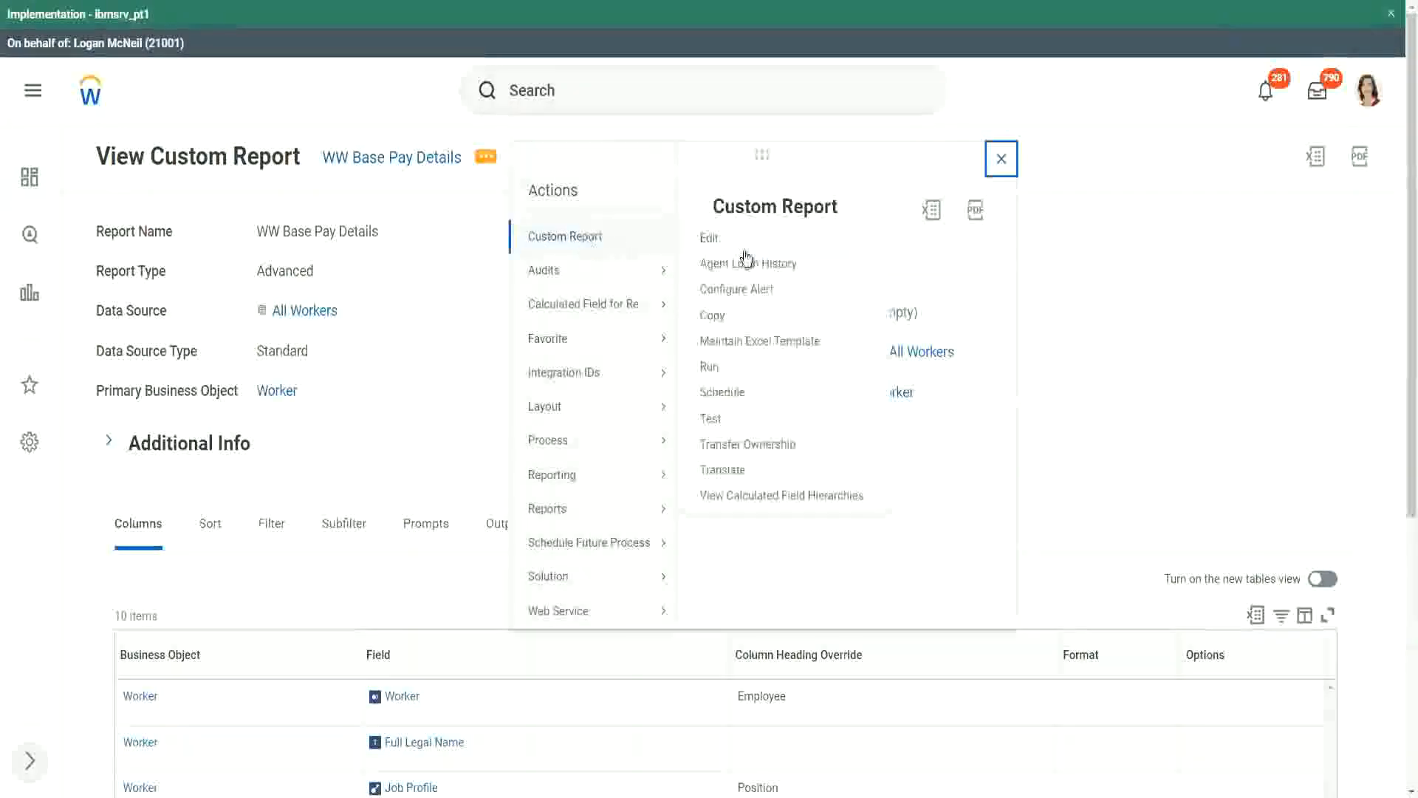
click(710, 373)
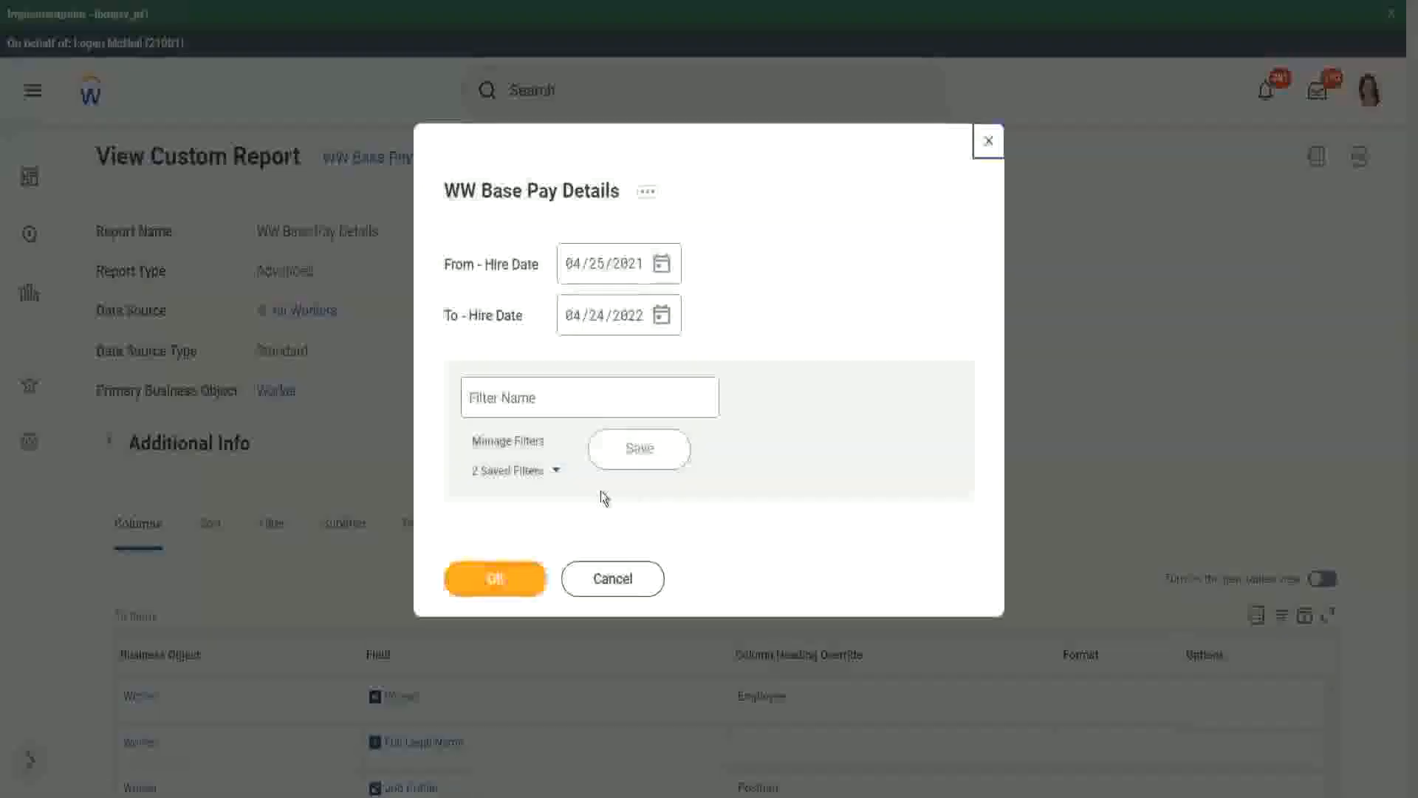
click(558, 474)
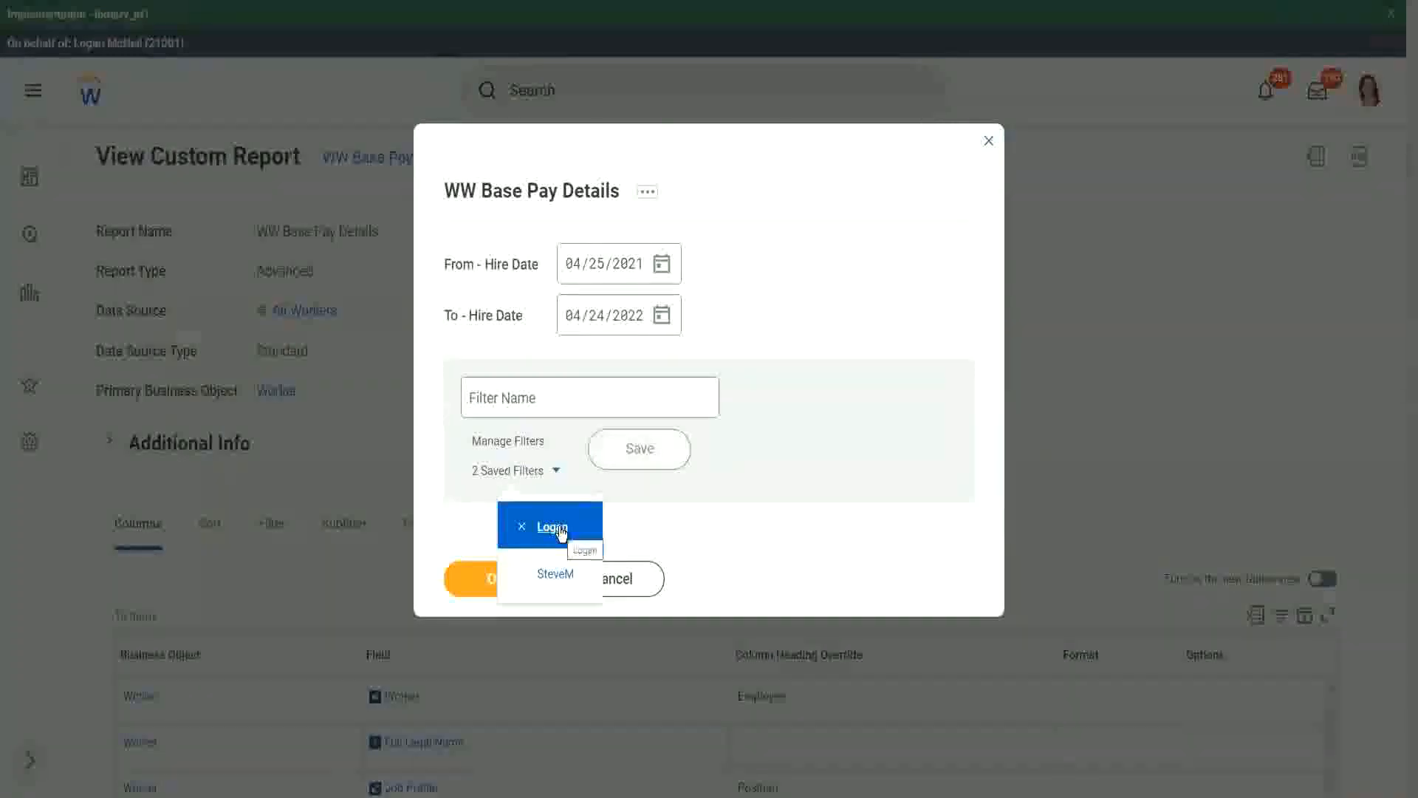
click(507, 581)
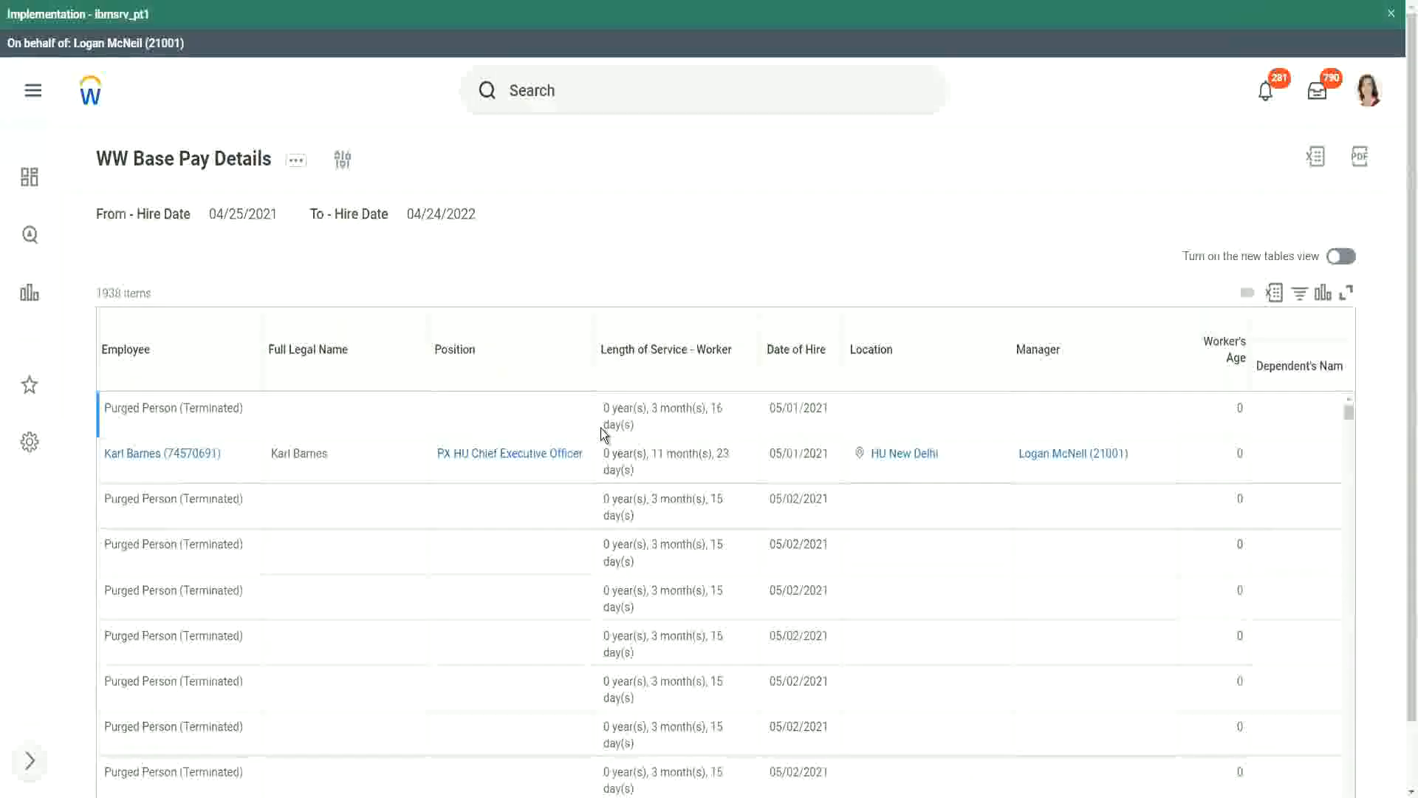
Step: Look through the report rows for workers with values in the Dependent's Name and Dependent's Age columns
scroll(474, 450, down, 3)
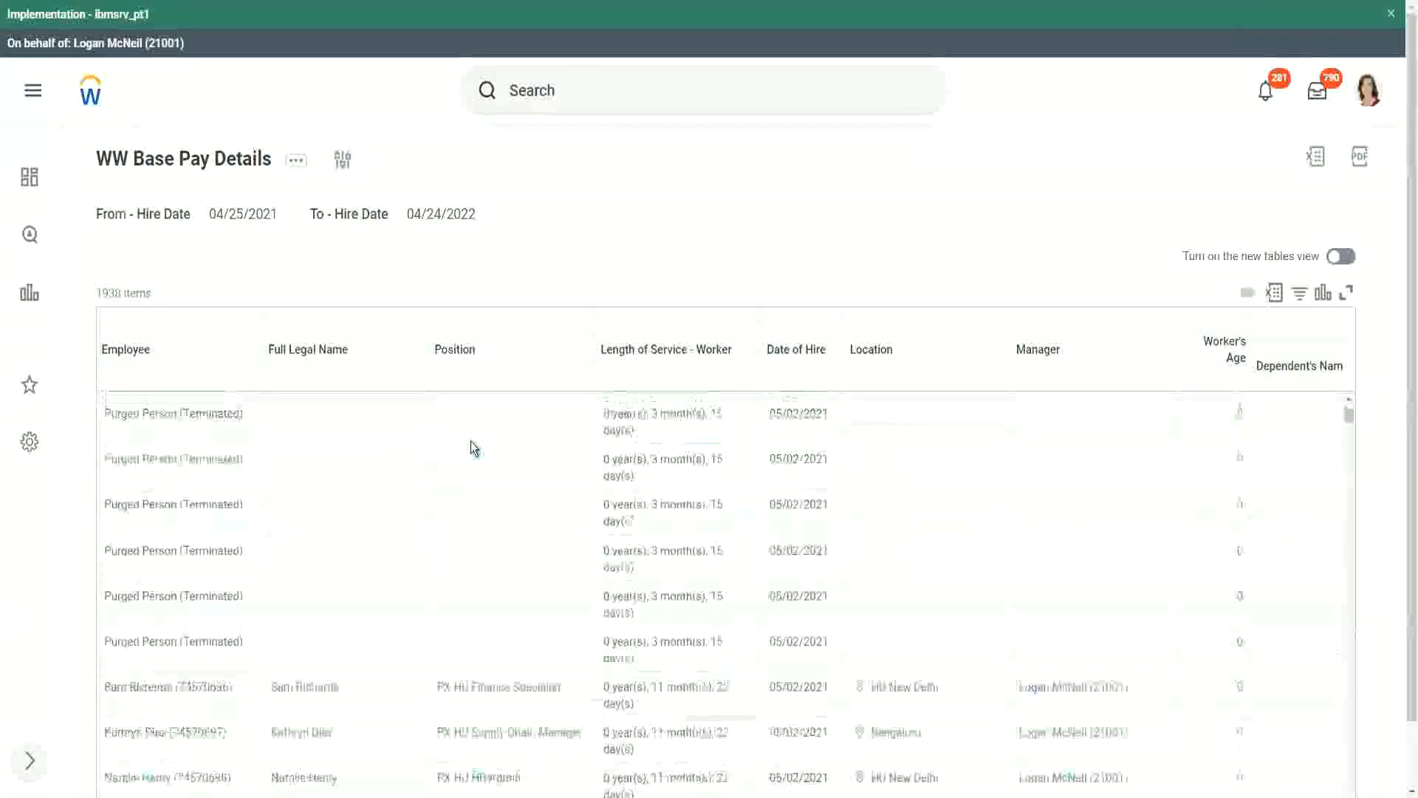
scroll(471, 447, down, 5)
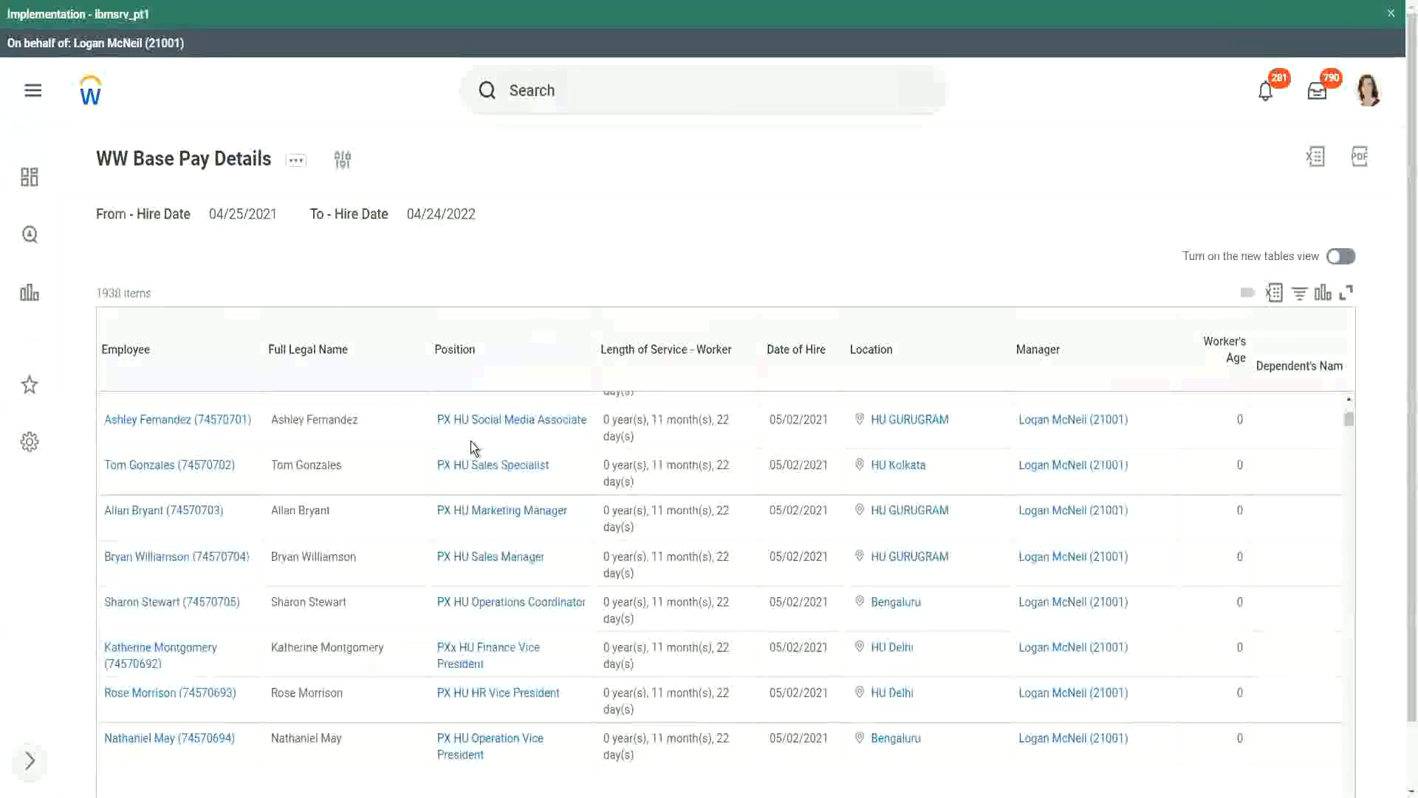
scroll(471, 444, down, 1)
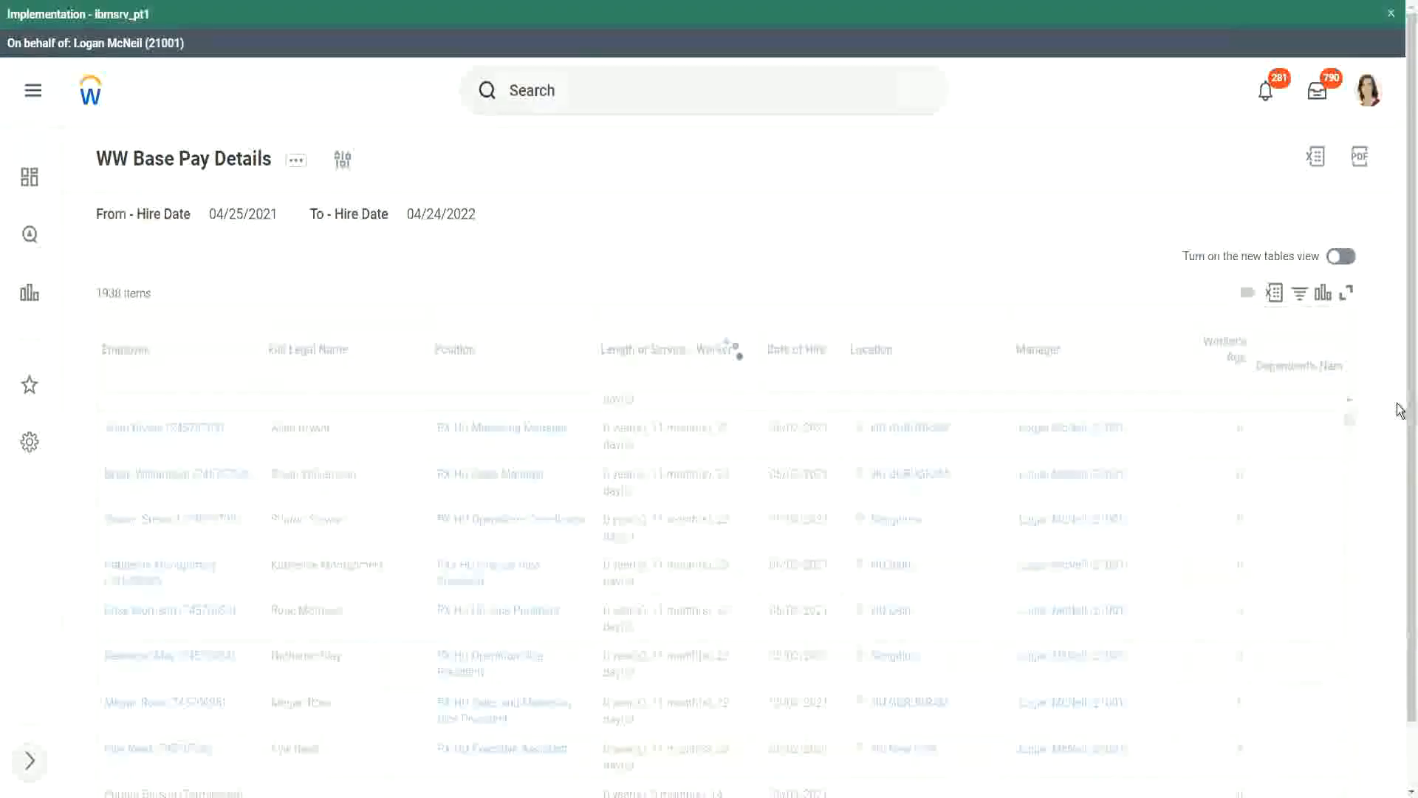
scroll(1402, 665, down, 1)
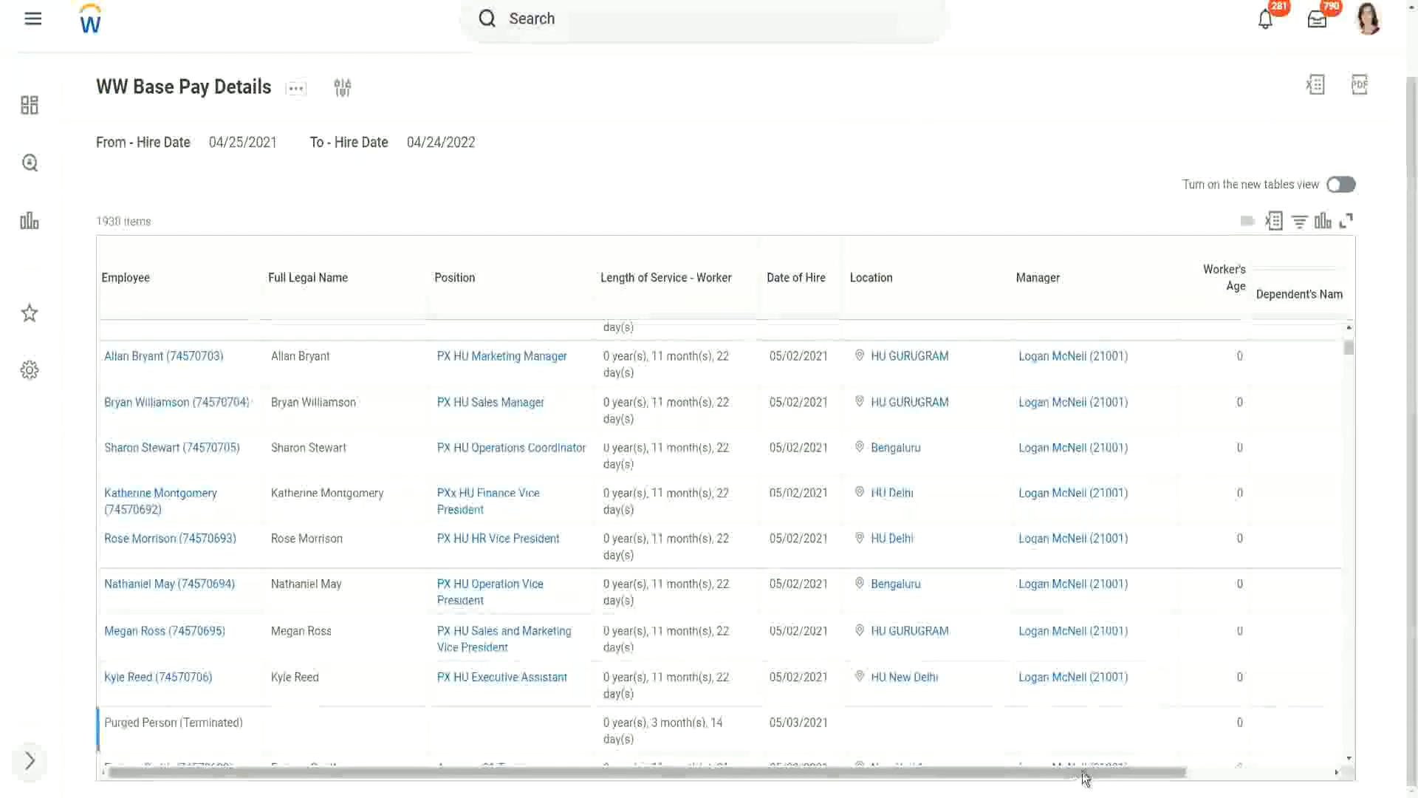
scroll(1082, 776, right, 3)
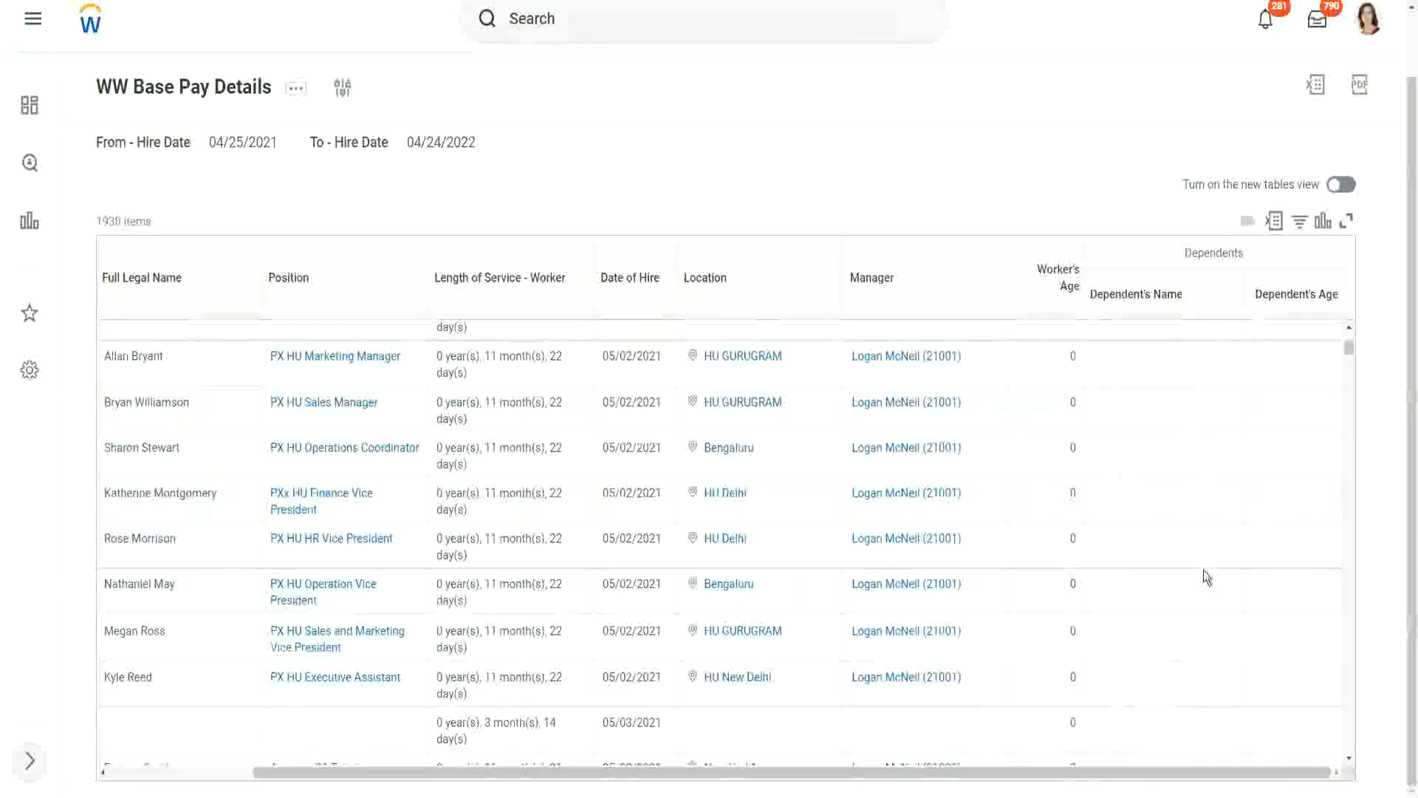
scroll(1260, 510, down, 1)
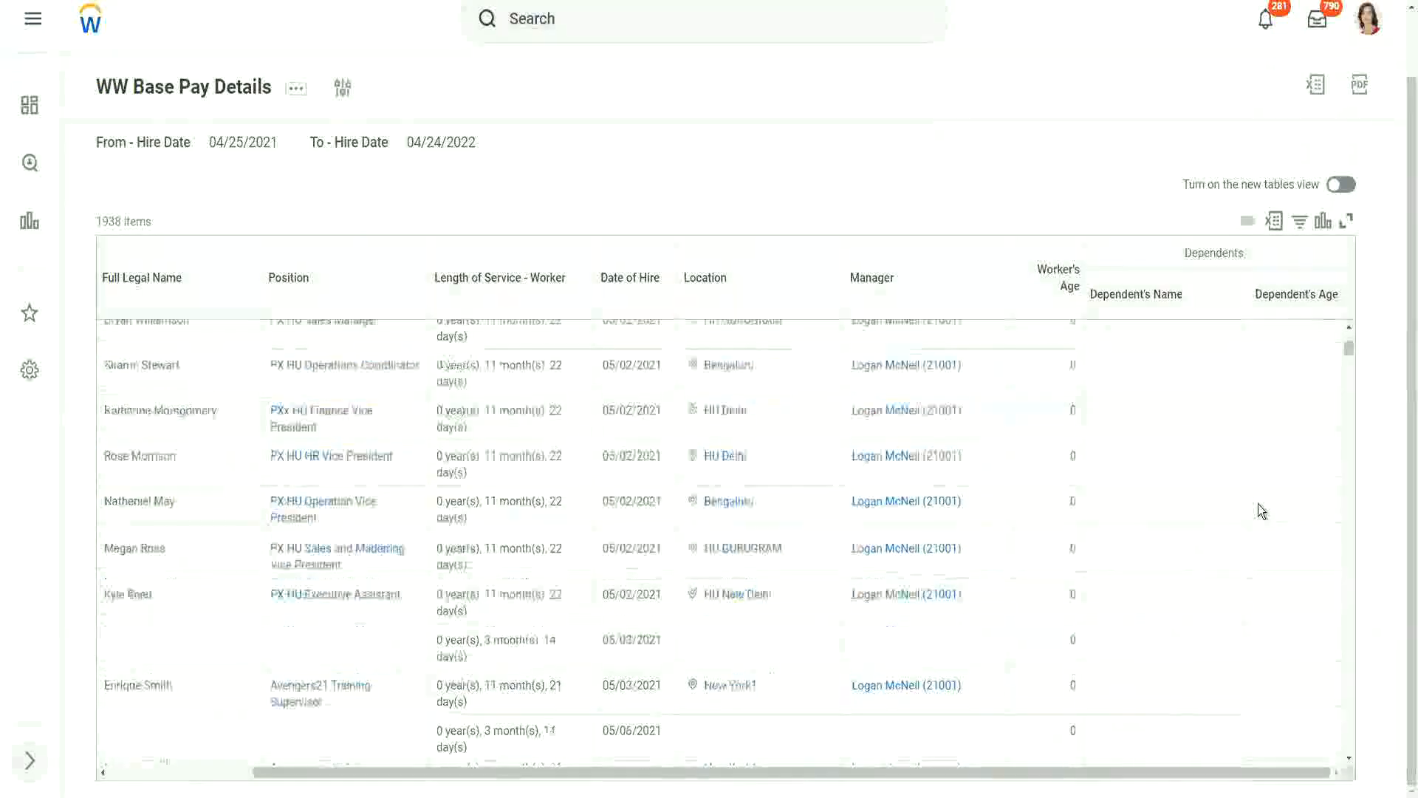
scroll(1258, 507, down, 5)
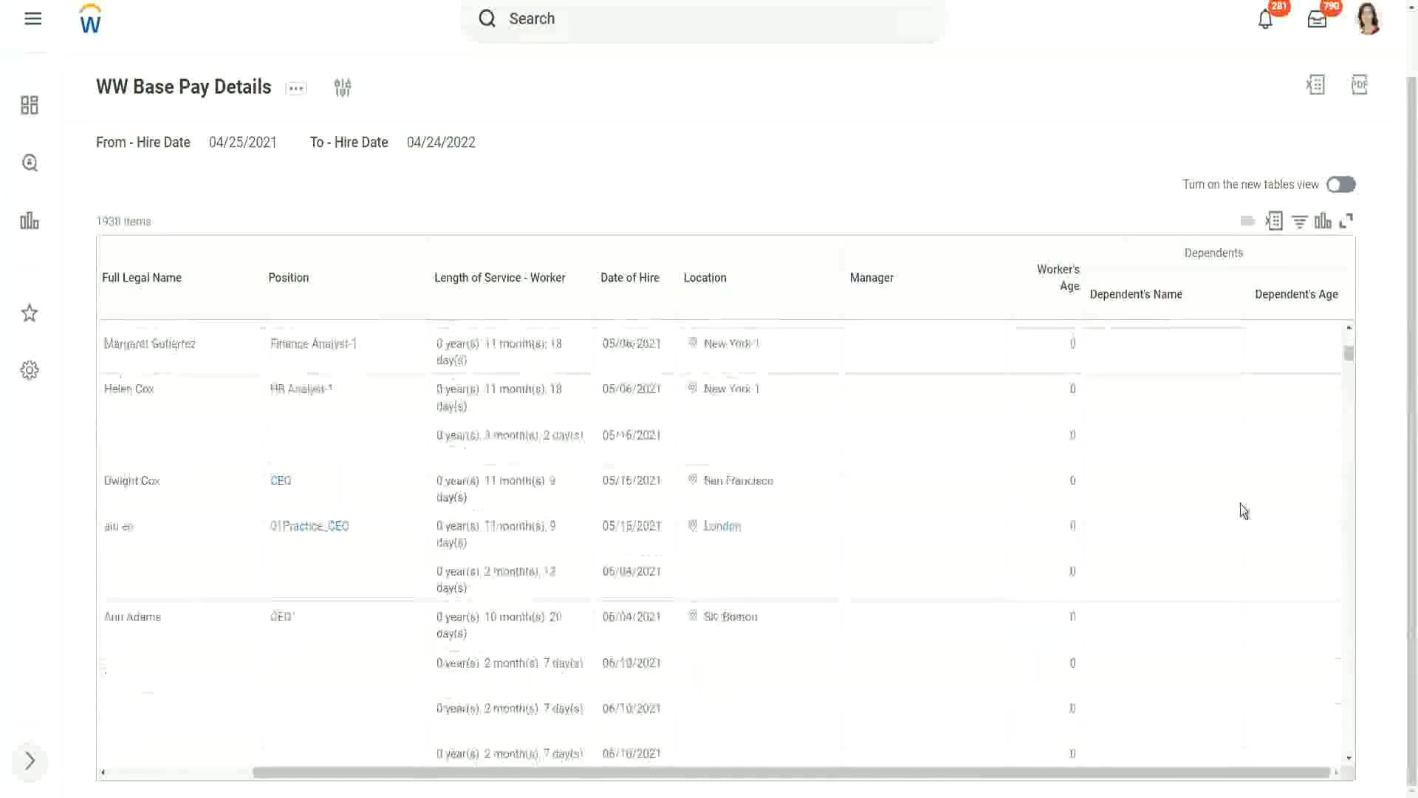
scroll(684, 325, up, 5)
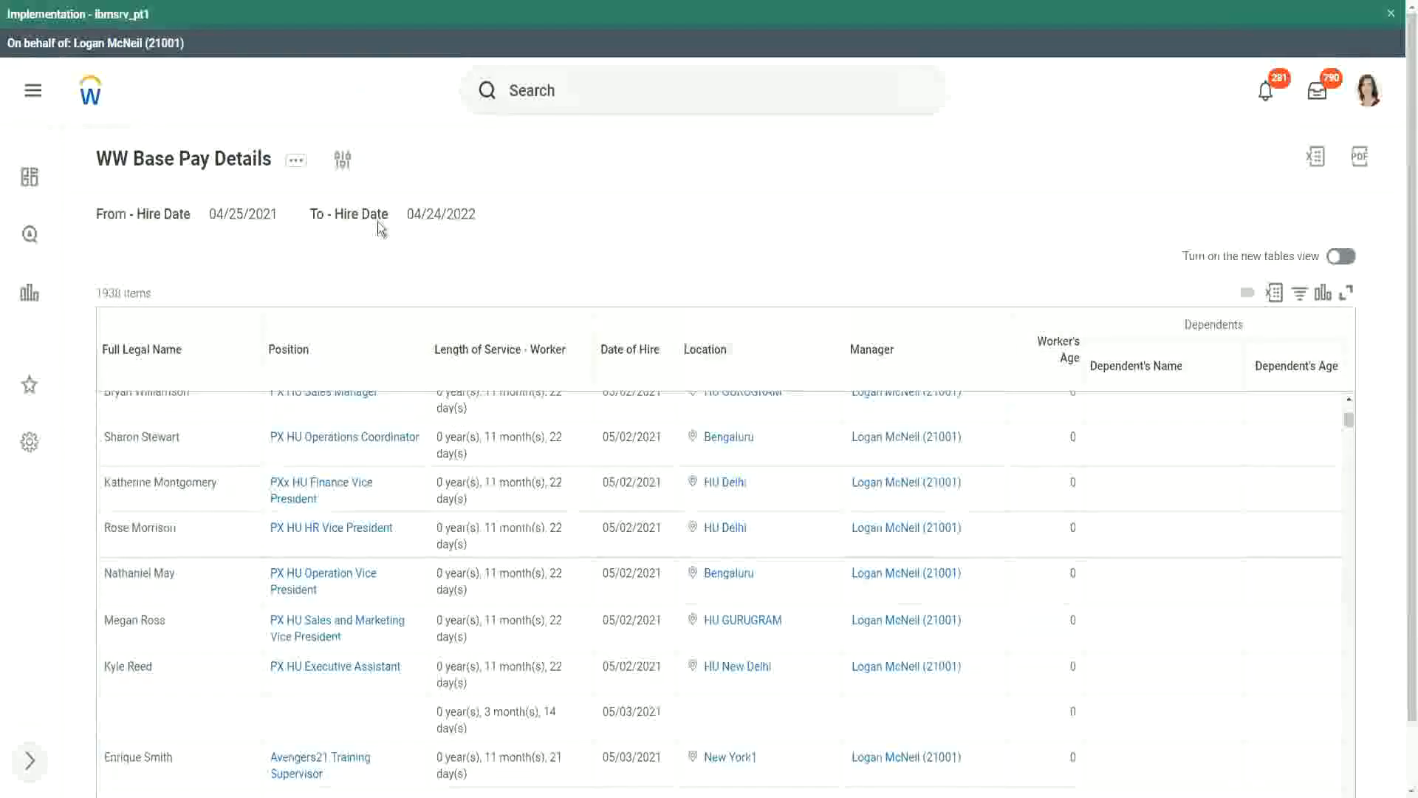
Step: Rerun the report with the hire date range set from 01/01/2000 to 12/31/2000
click(344, 161)
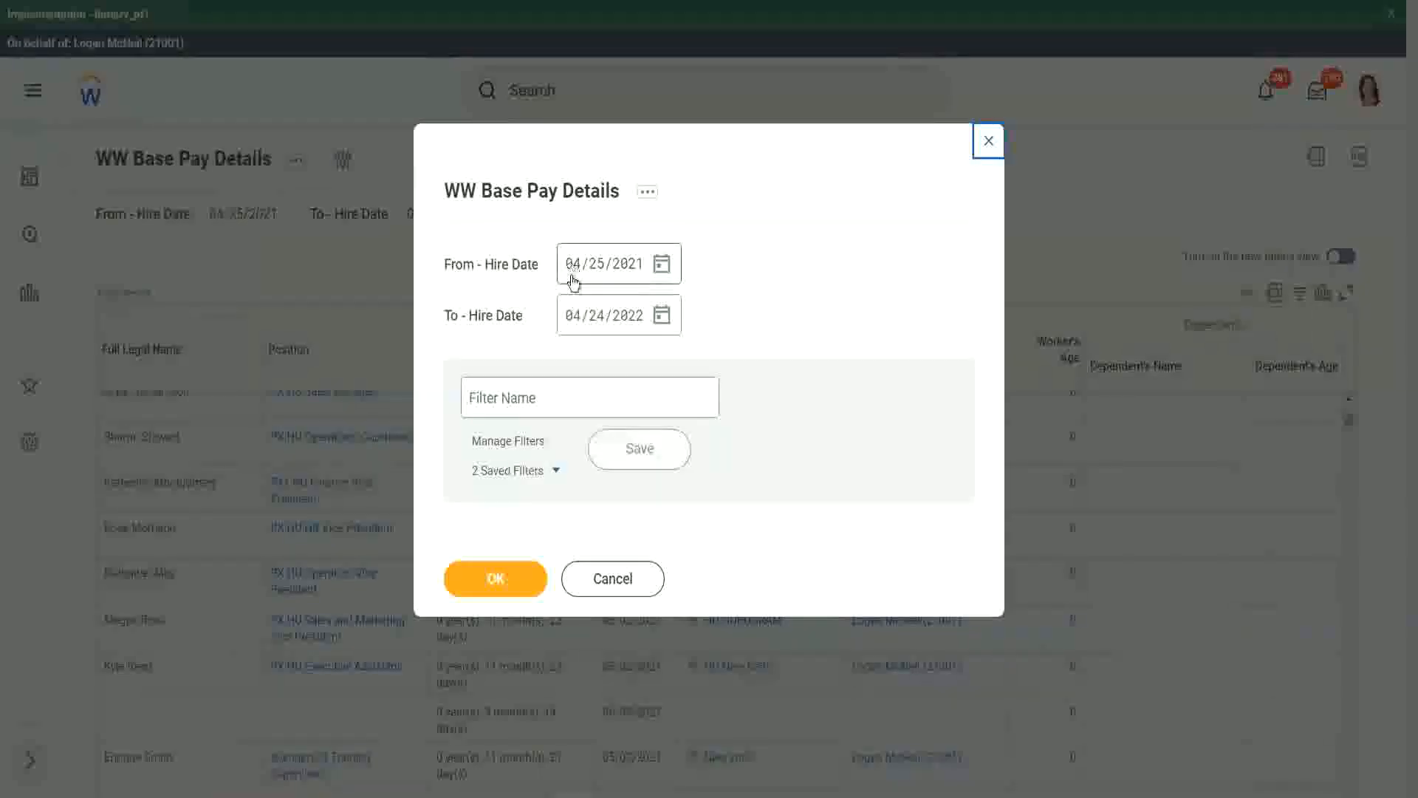
click(574, 276)
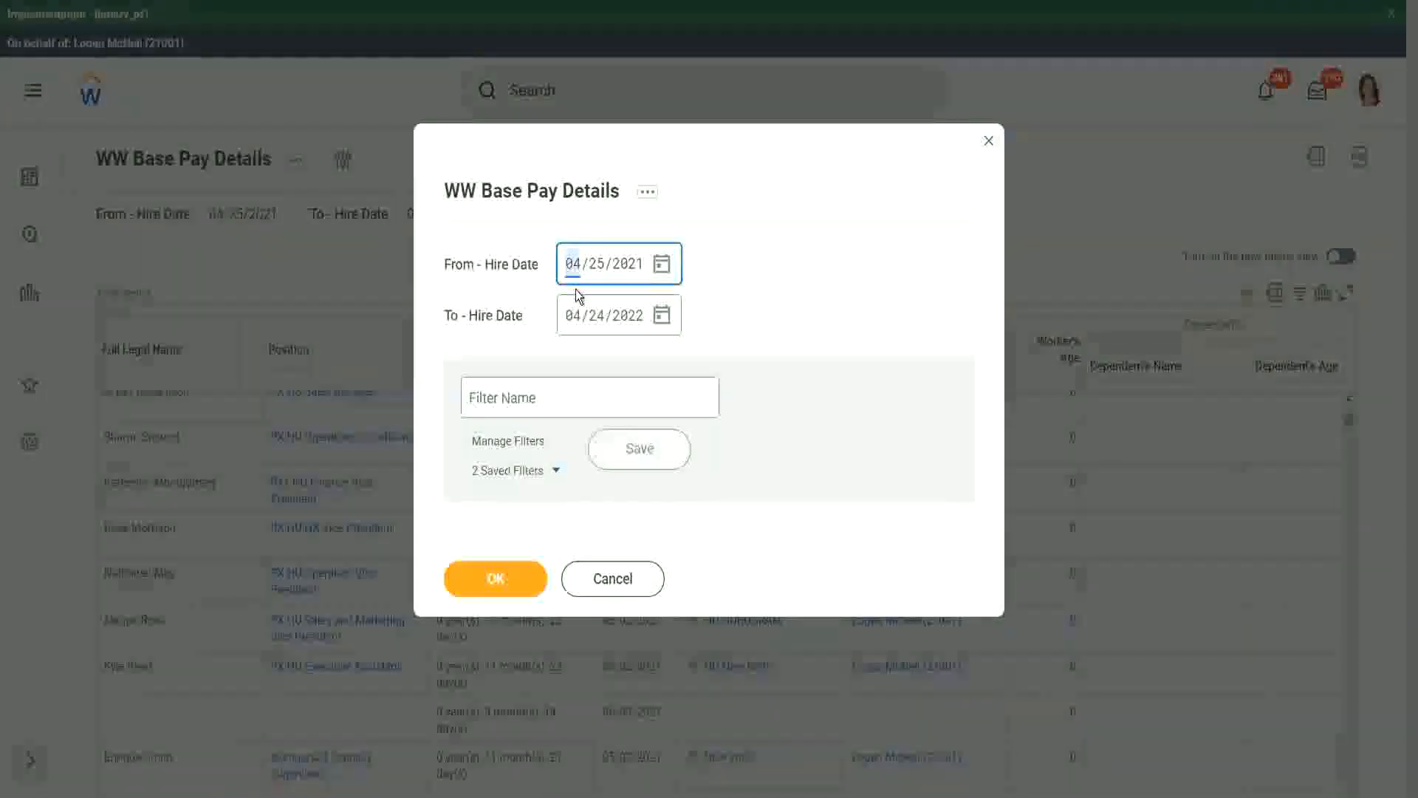
text(01/01/200)
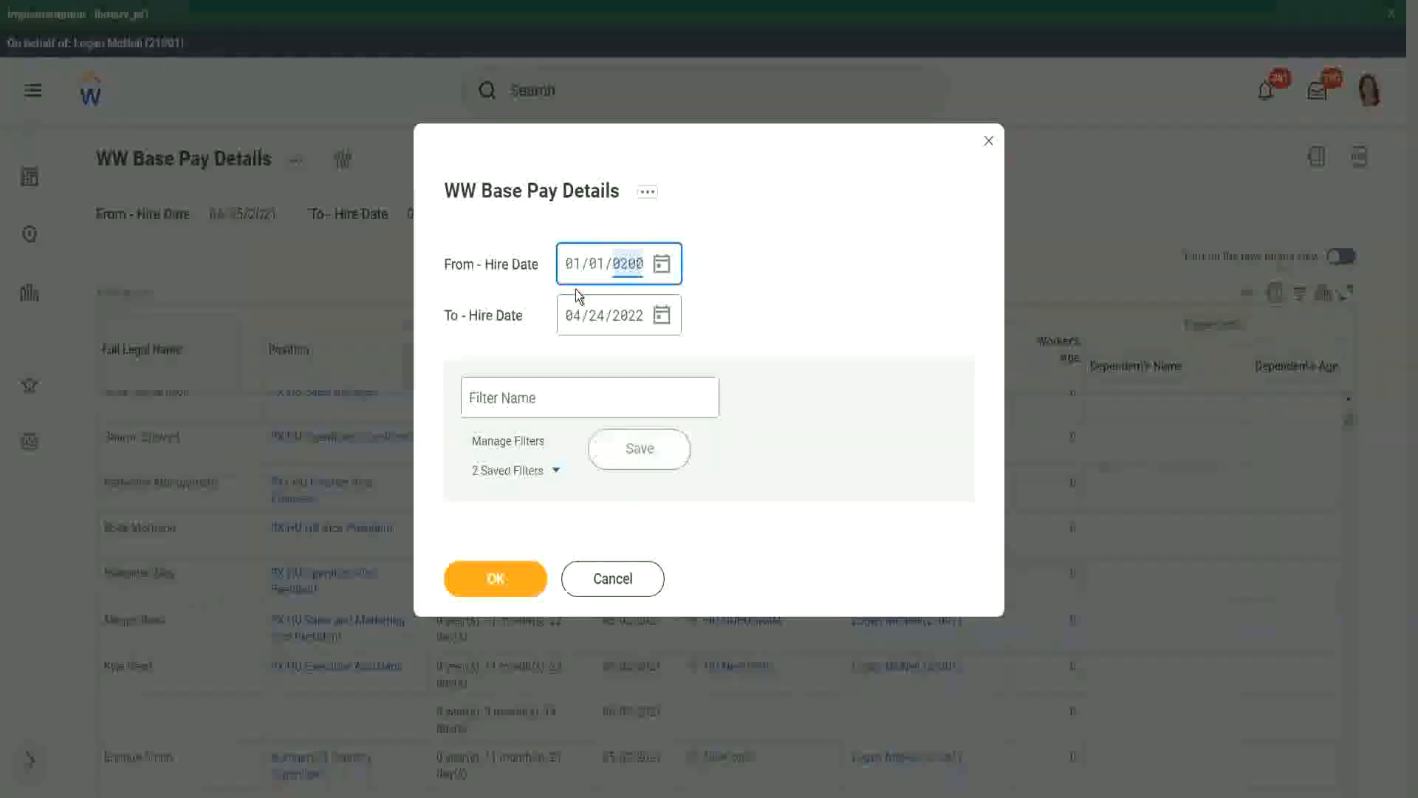
text(0)
key(Tab)
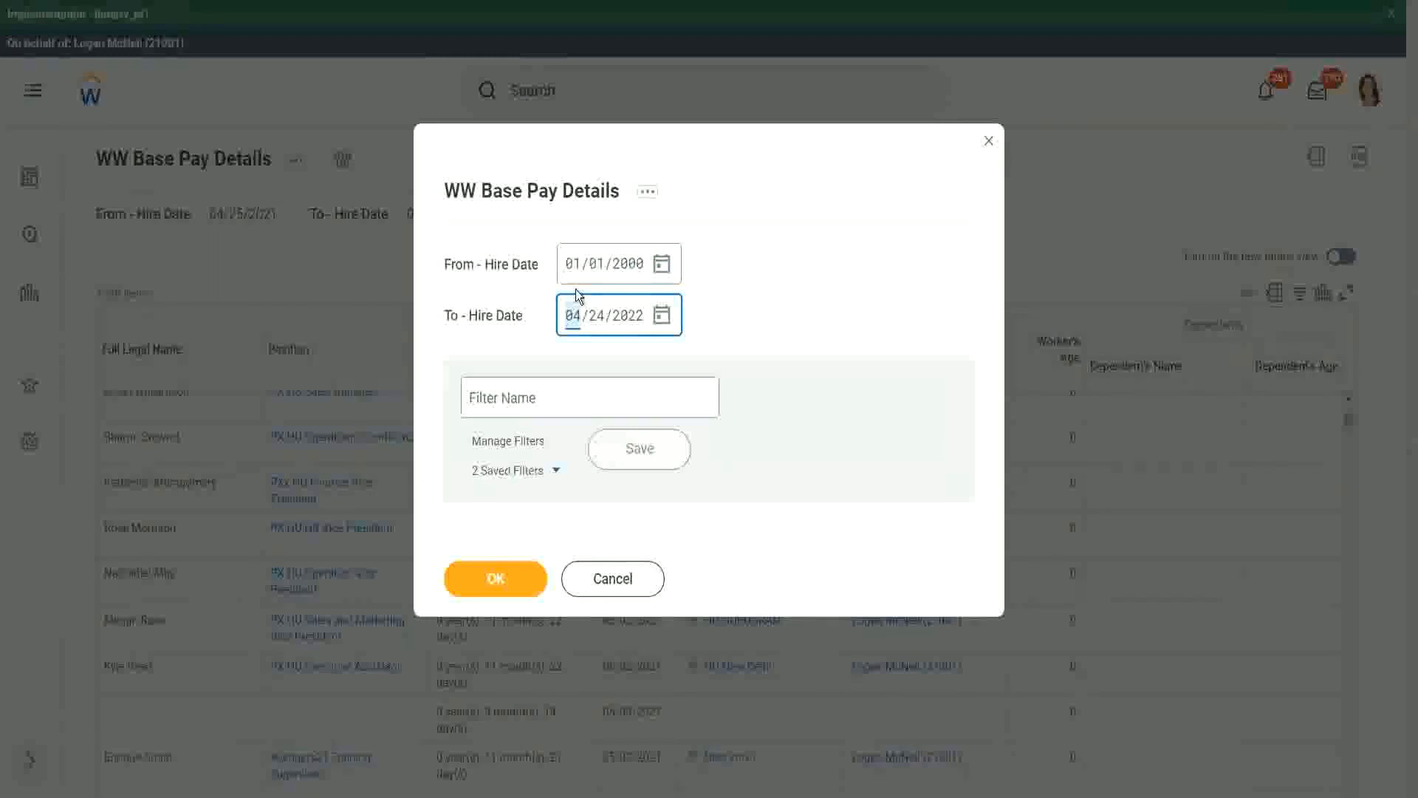
text(12312000)
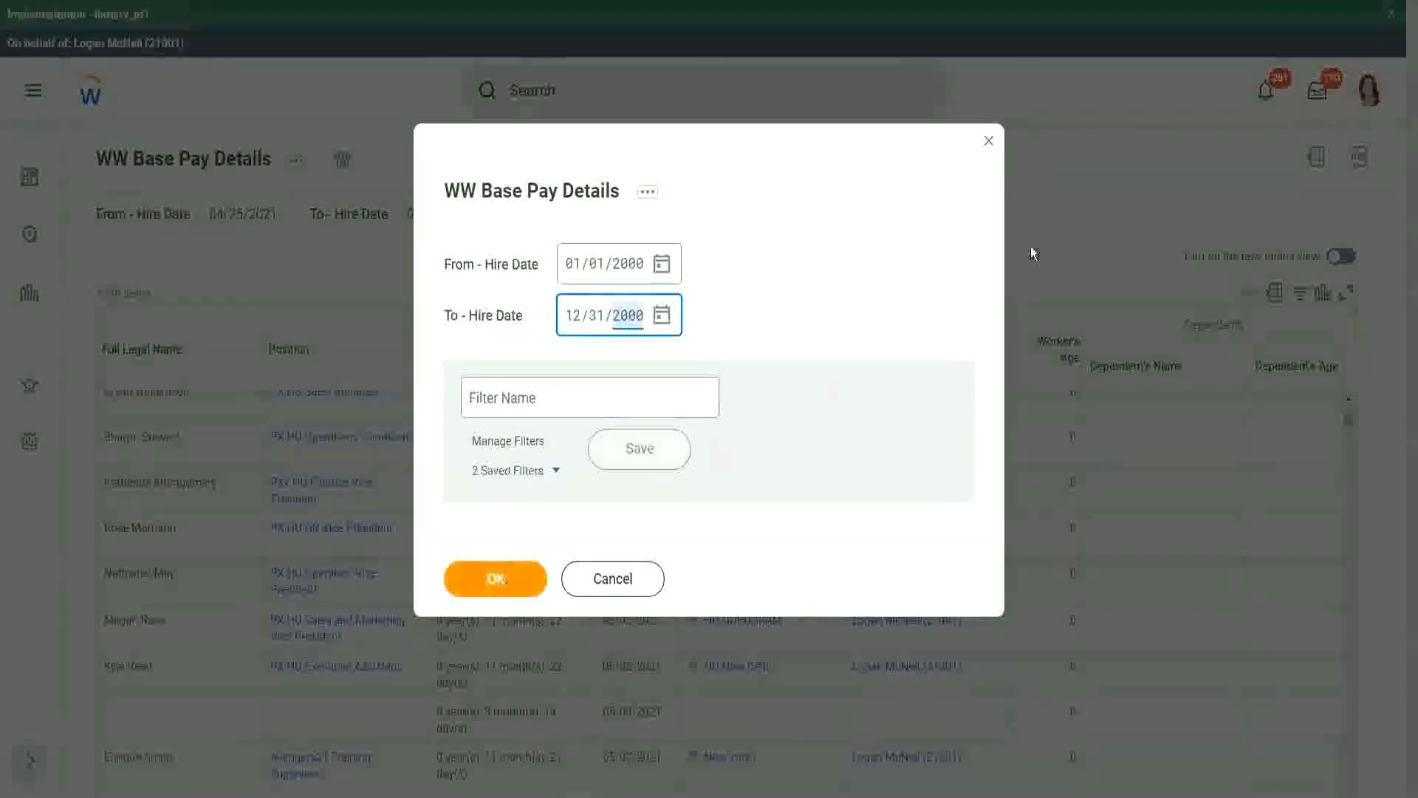
key(Return)
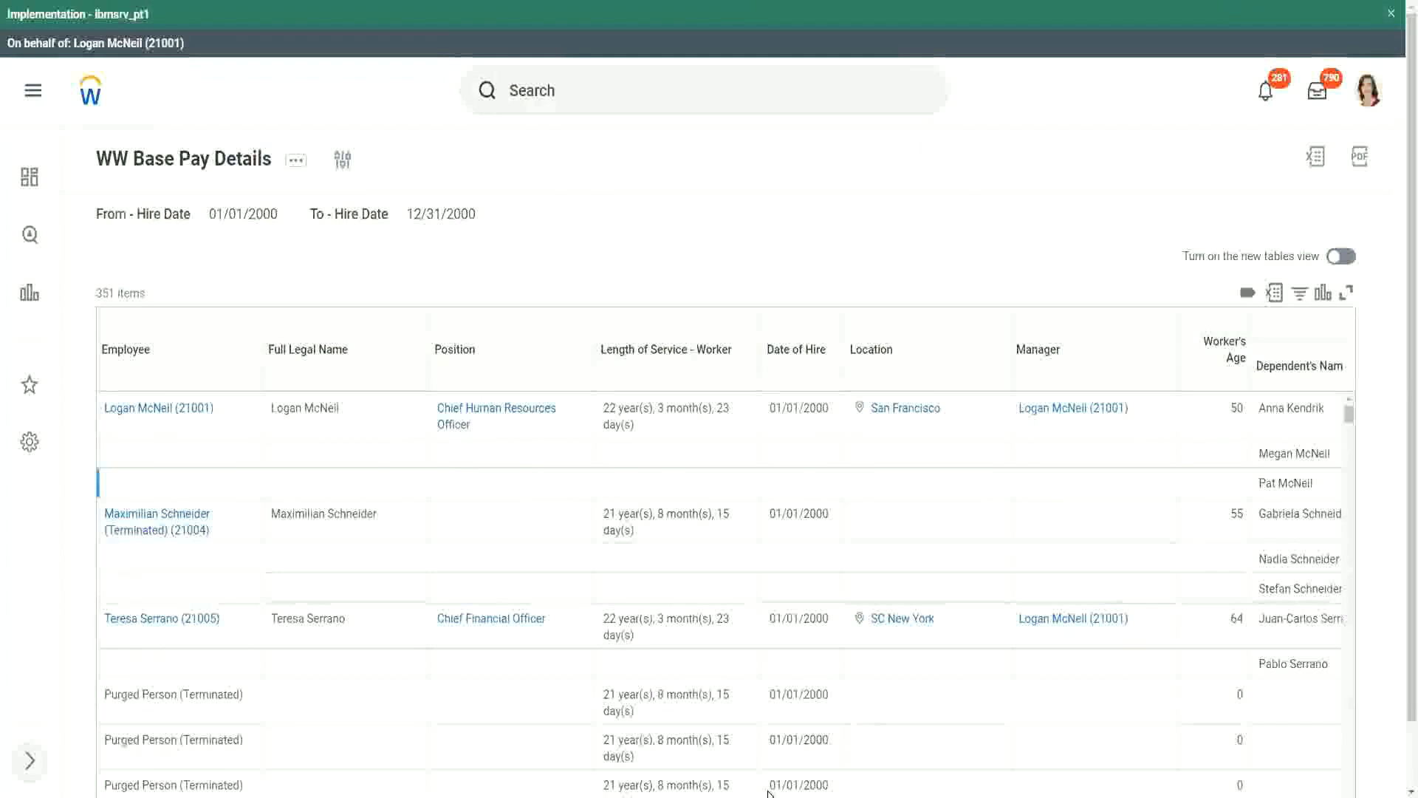
Step: Examine the dependents' names and ages per worker, comparing the ages of the second listed worker's dependents
drag(1408, 643, 1398, 711)
drag(1032, 774, 1247, 782)
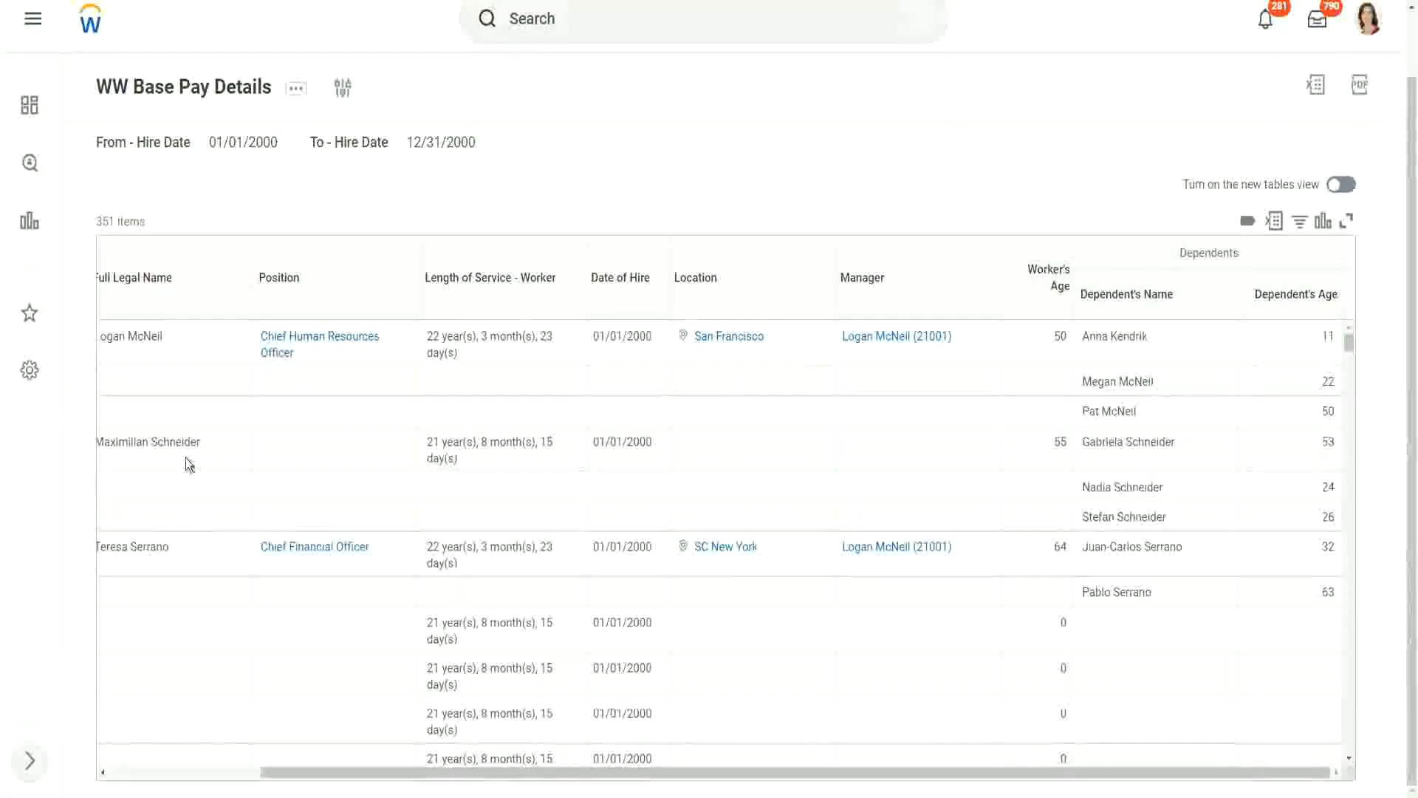
drag(118, 442, 227, 444)
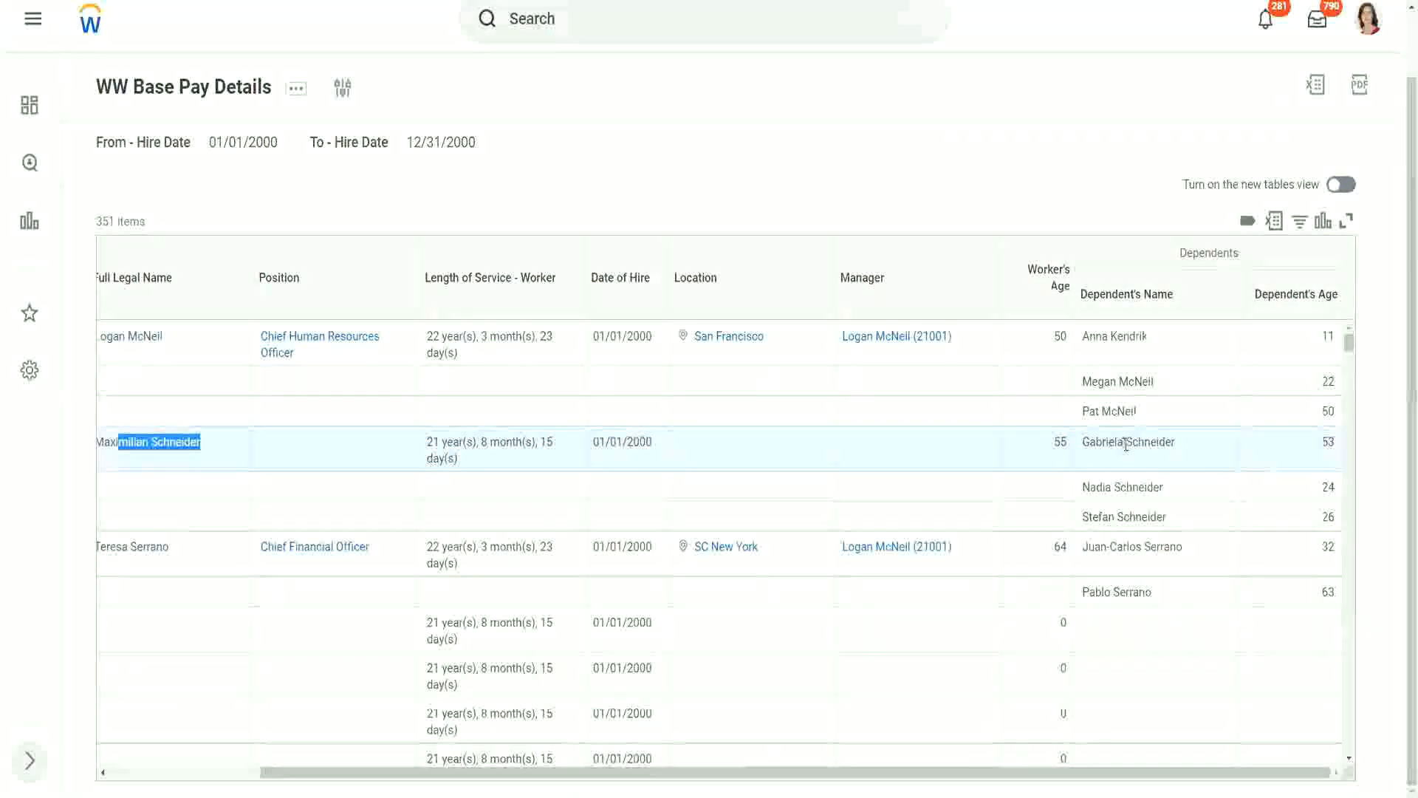
click(1121, 480)
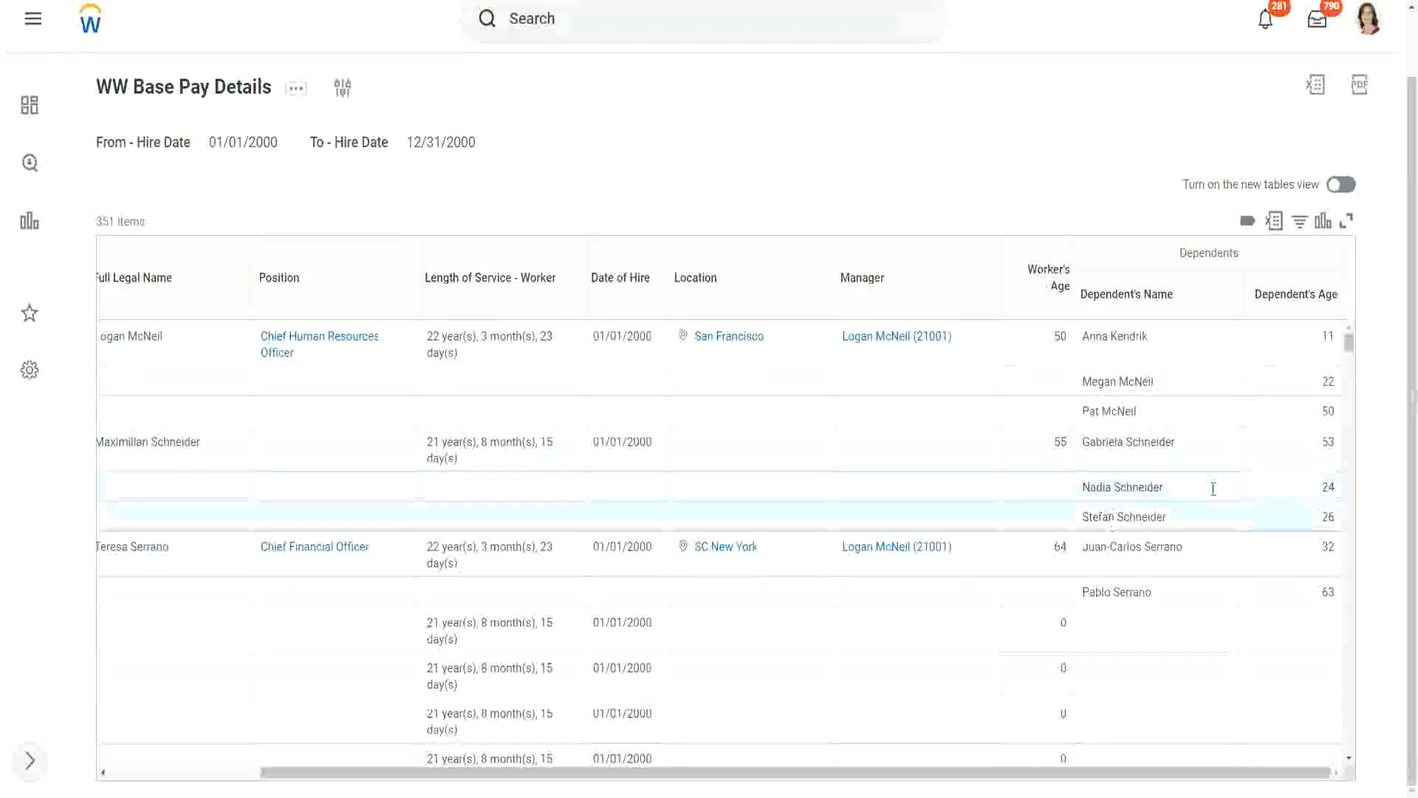
double_click(1328, 442)
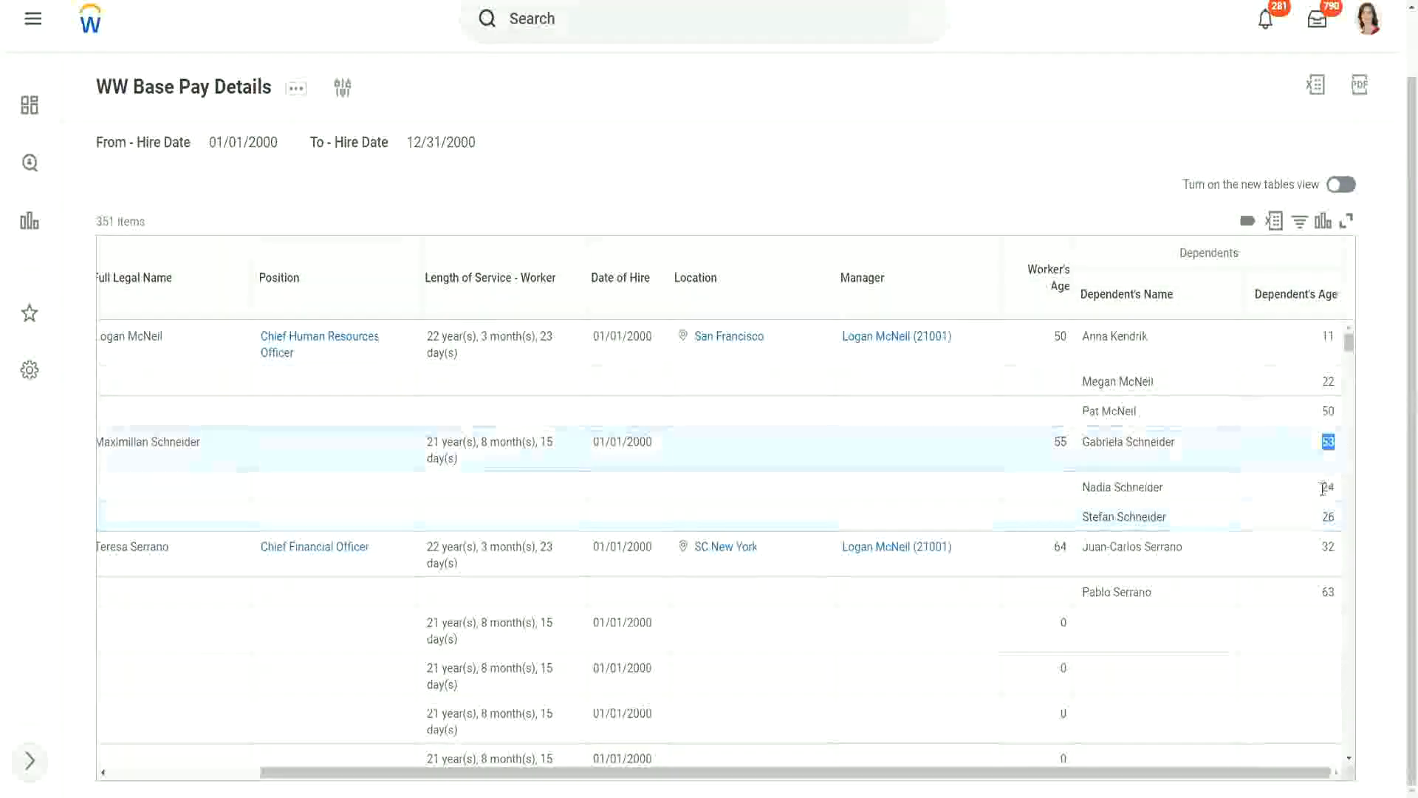
double_click(1328, 486)
double_click(1327, 516)
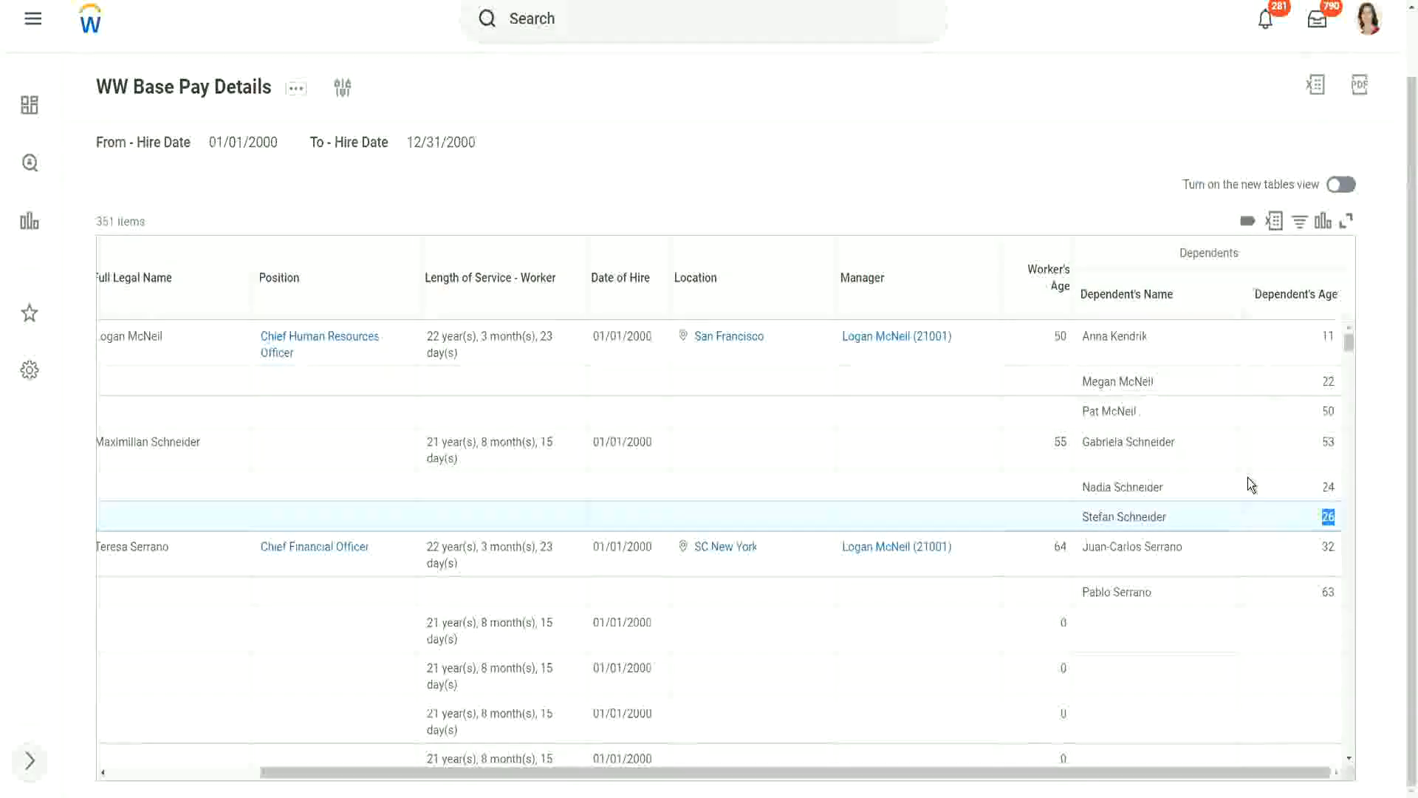
scroll(1234, 477, down, 3)
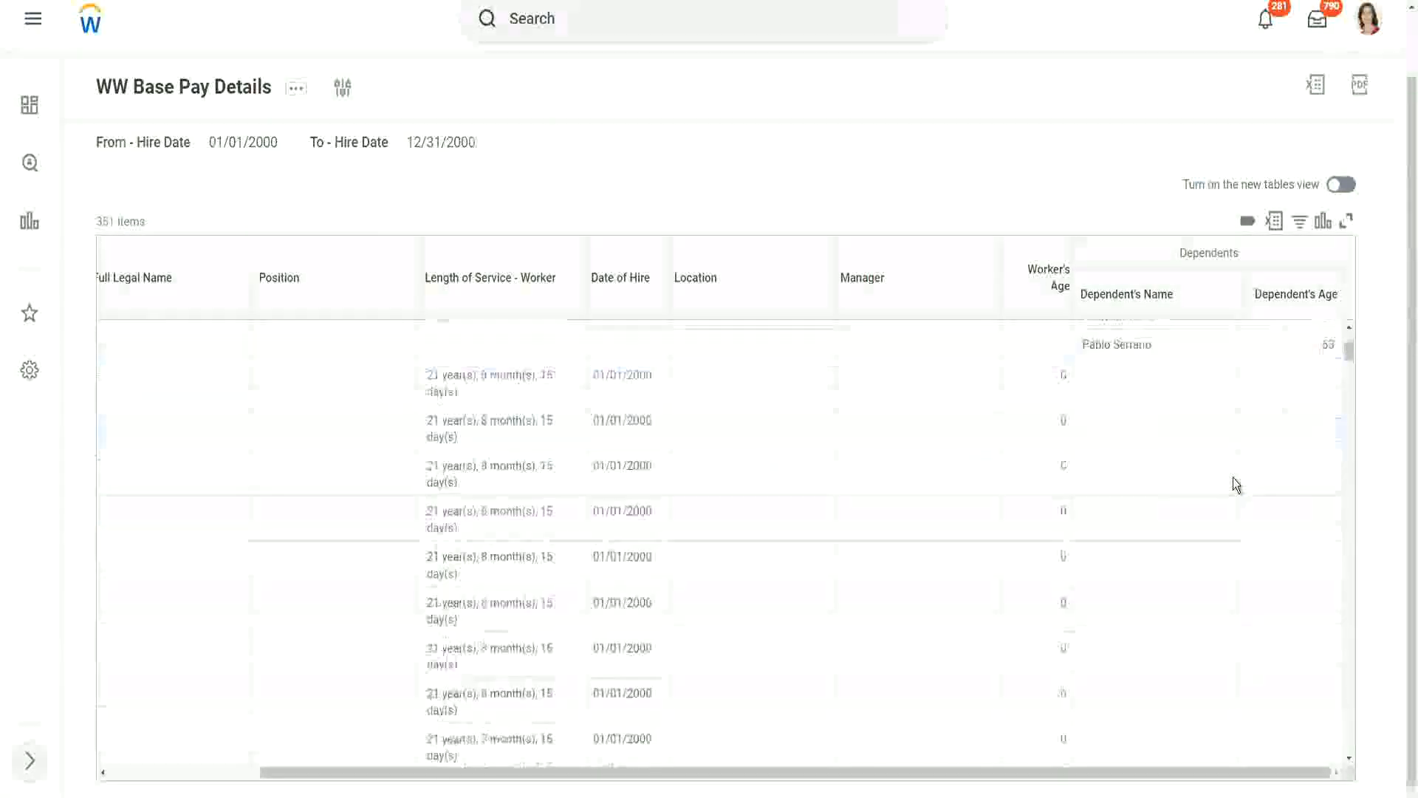
scroll(1234, 477, down, 2)
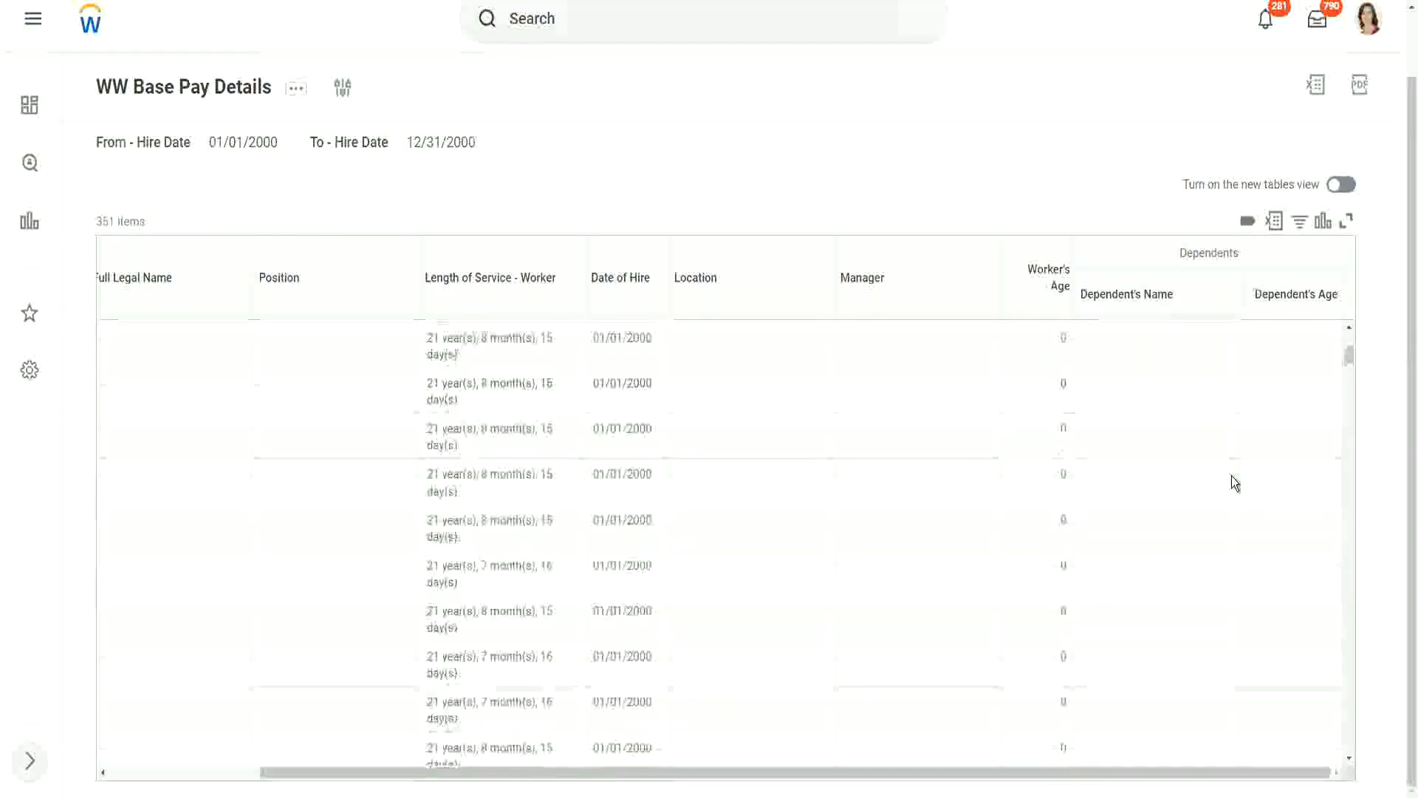
Step: Compare the dependents' names and ages for the first three listed workers to identify each worker's eldest dependent
scroll(1230, 476, up, 5)
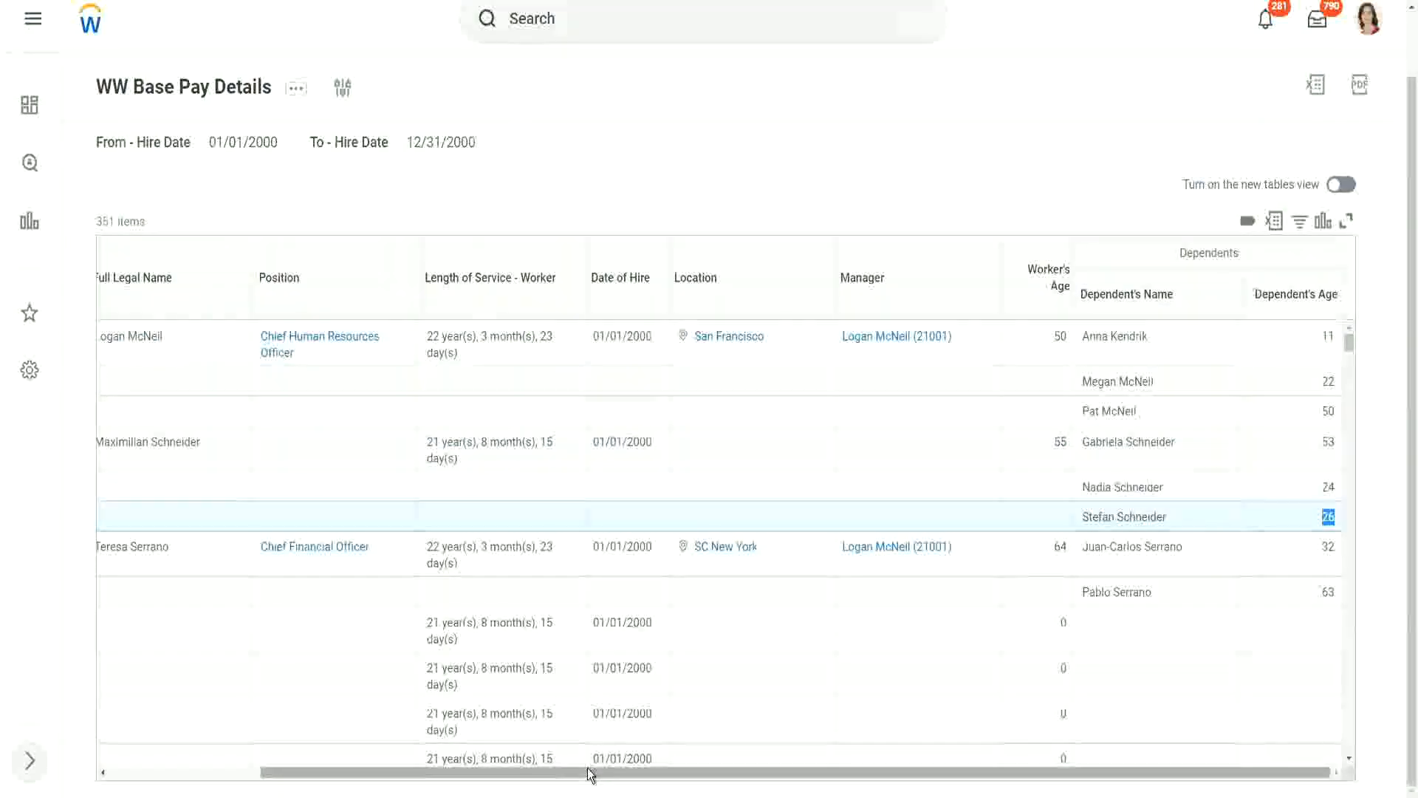
drag(583, 773, 648, 781)
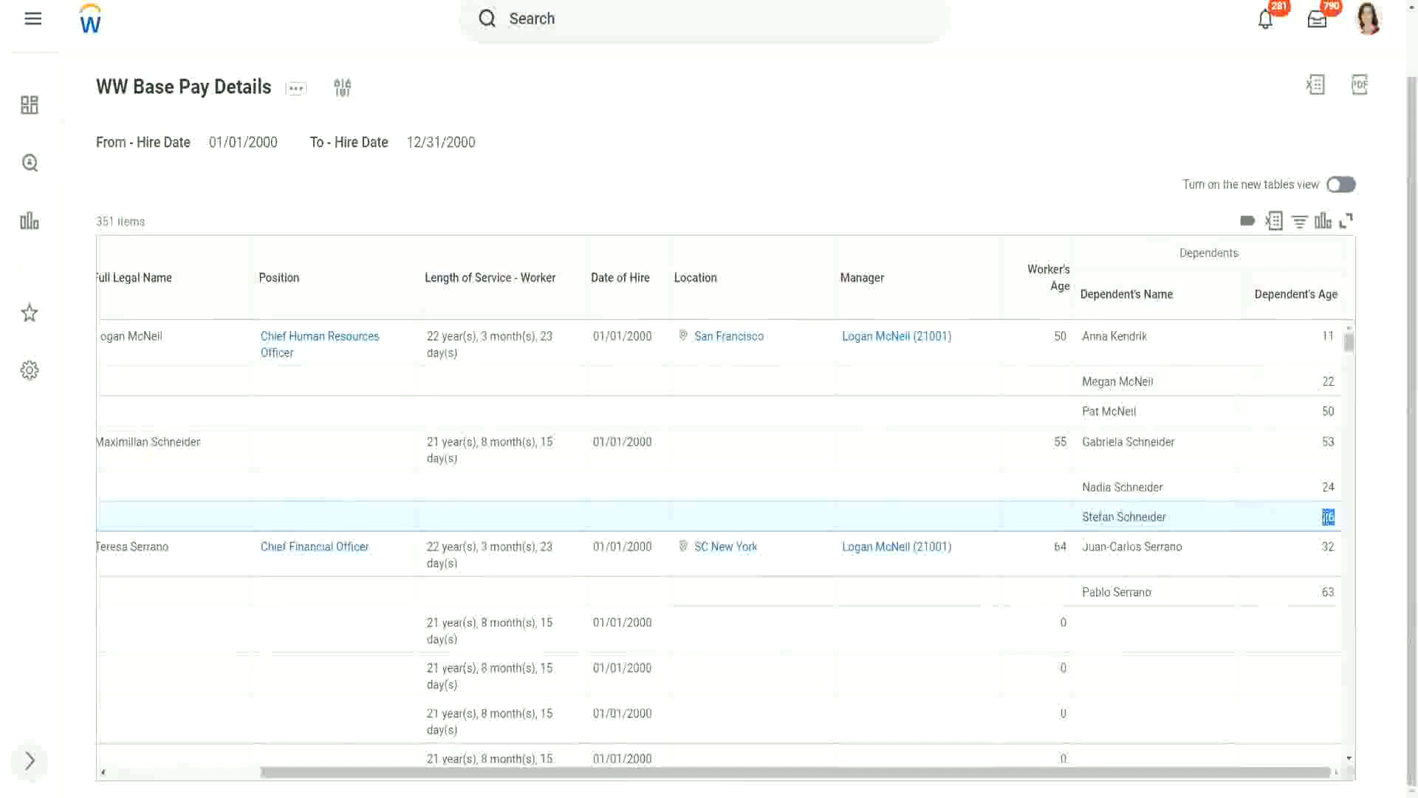
drag(1342, 513, 1323, 517)
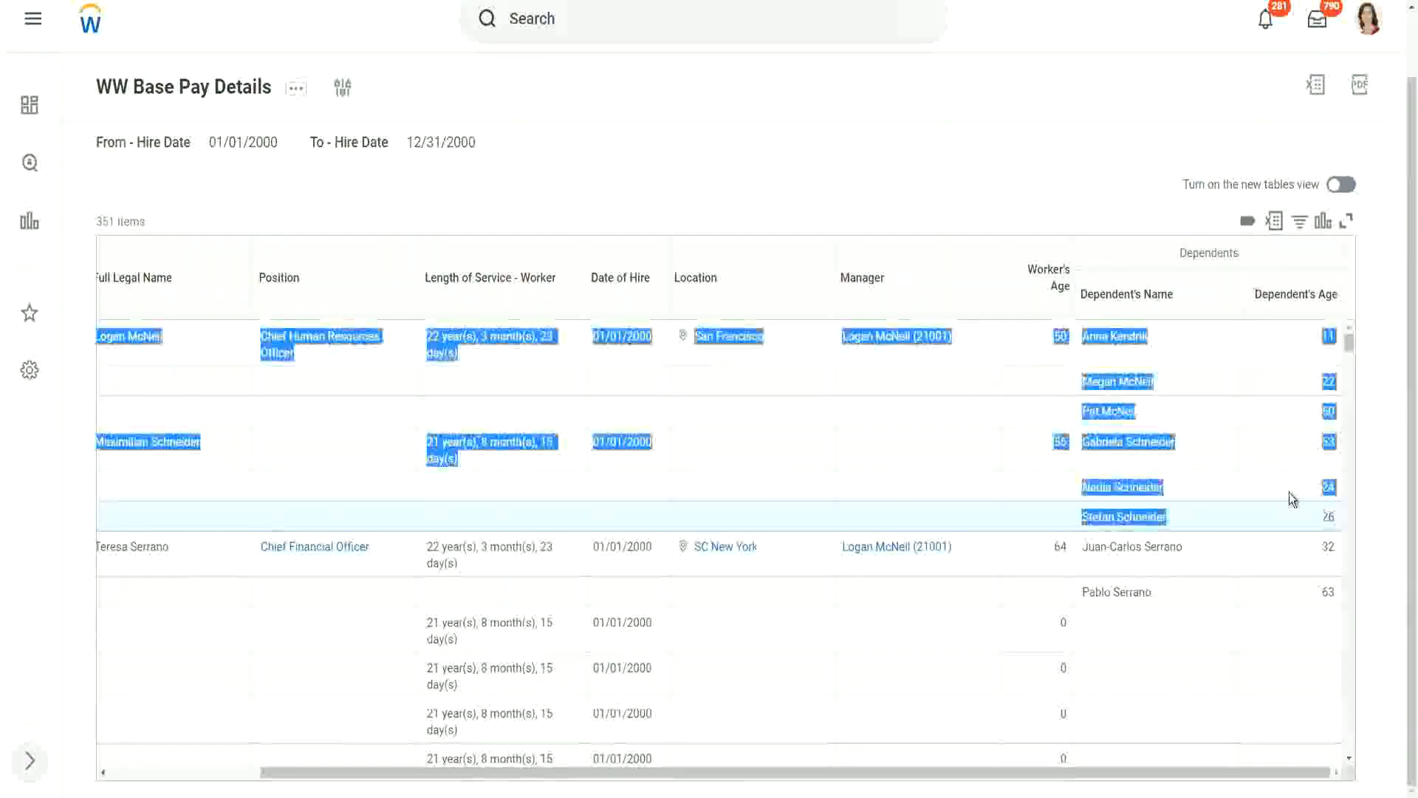
click(1292, 496)
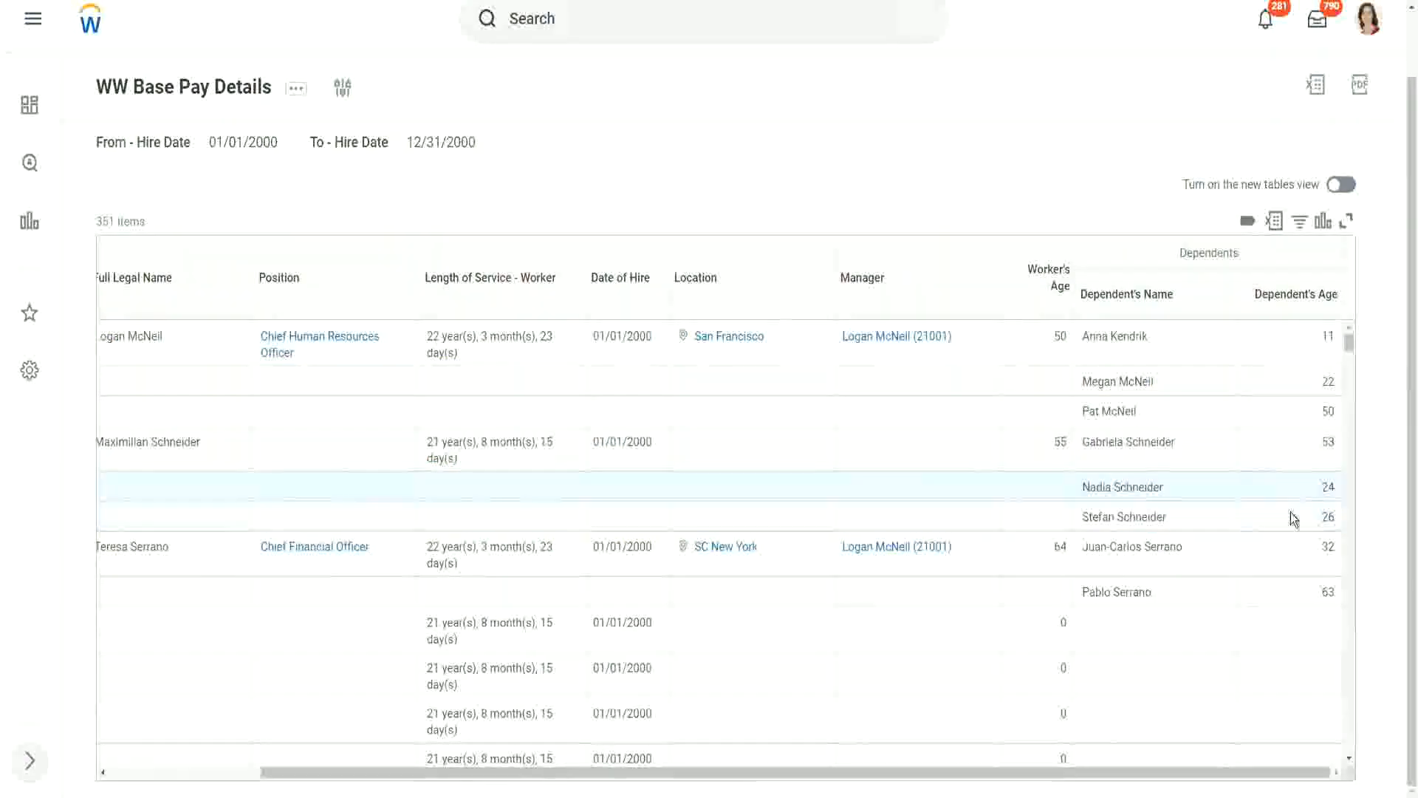
double_click(1328, 517)
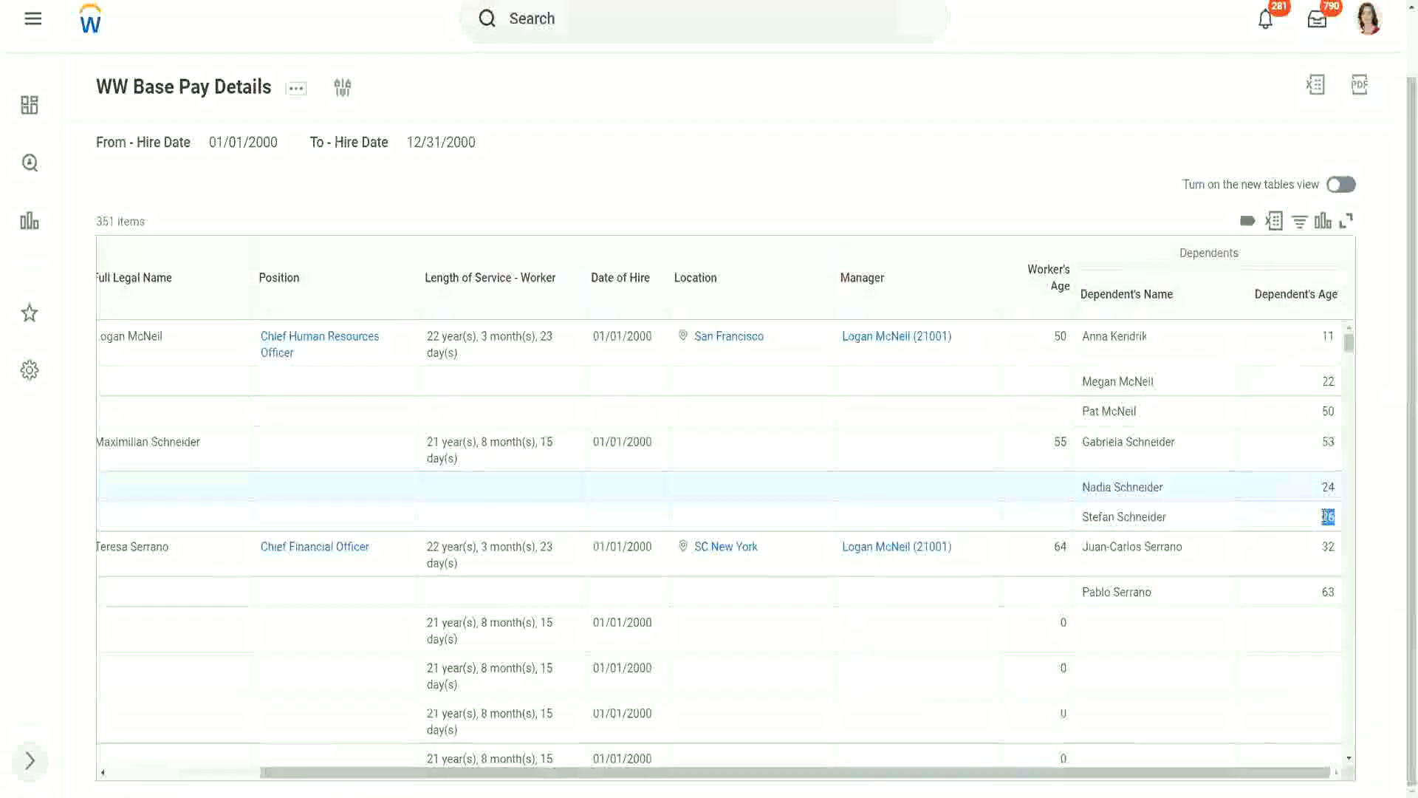
click(1226, 526)
scroll(1225, 527, down, 1)
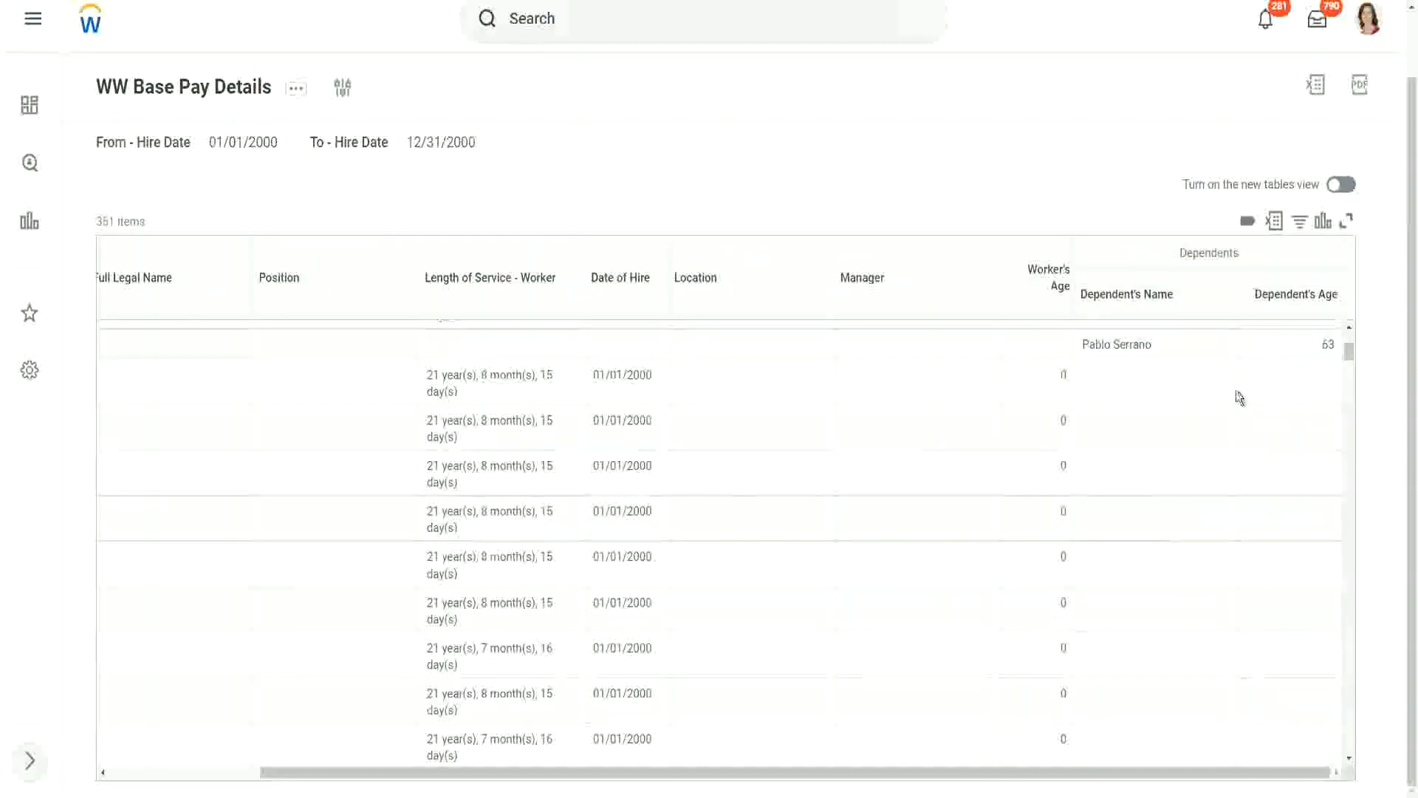
scroll(1239, 397, up, 2)
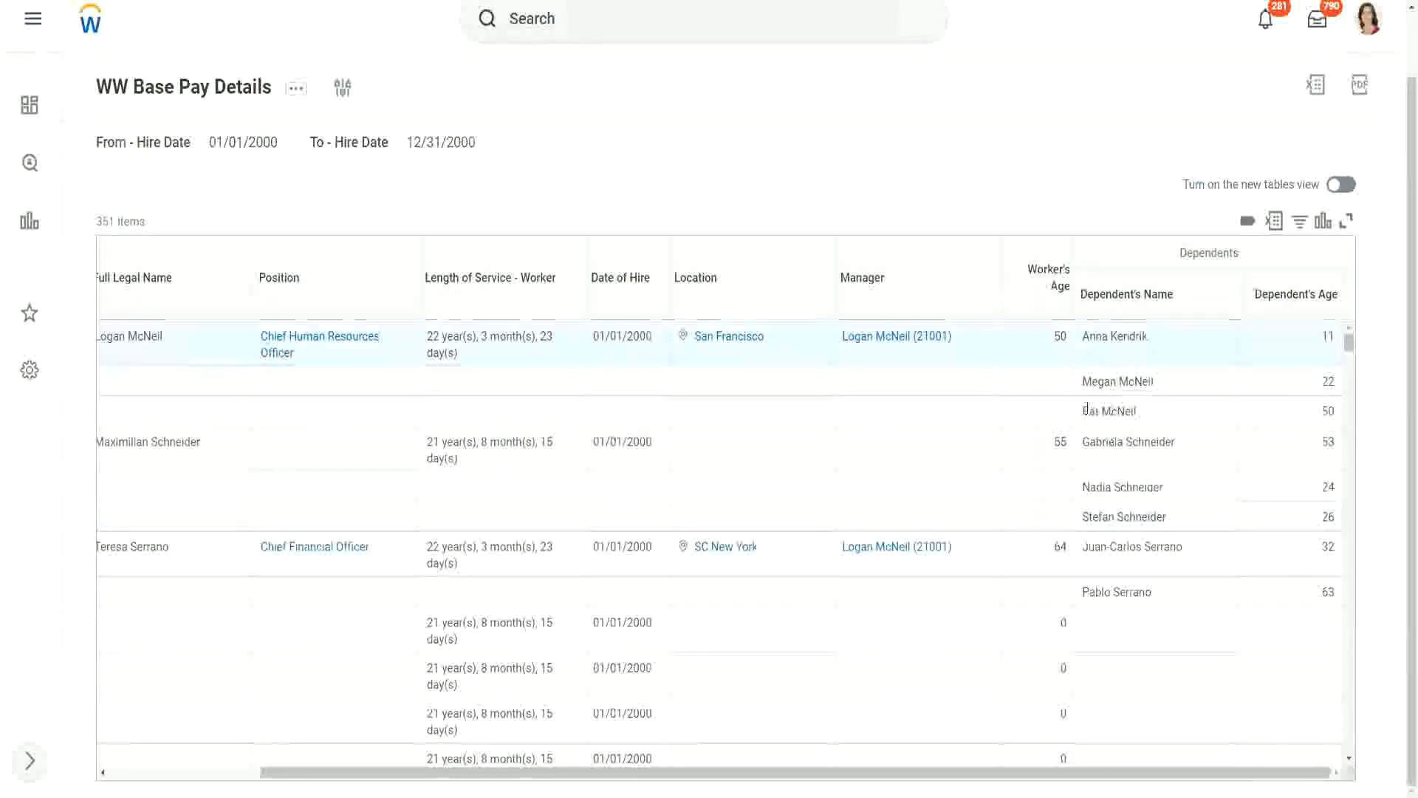
triple_click(1143, 411)
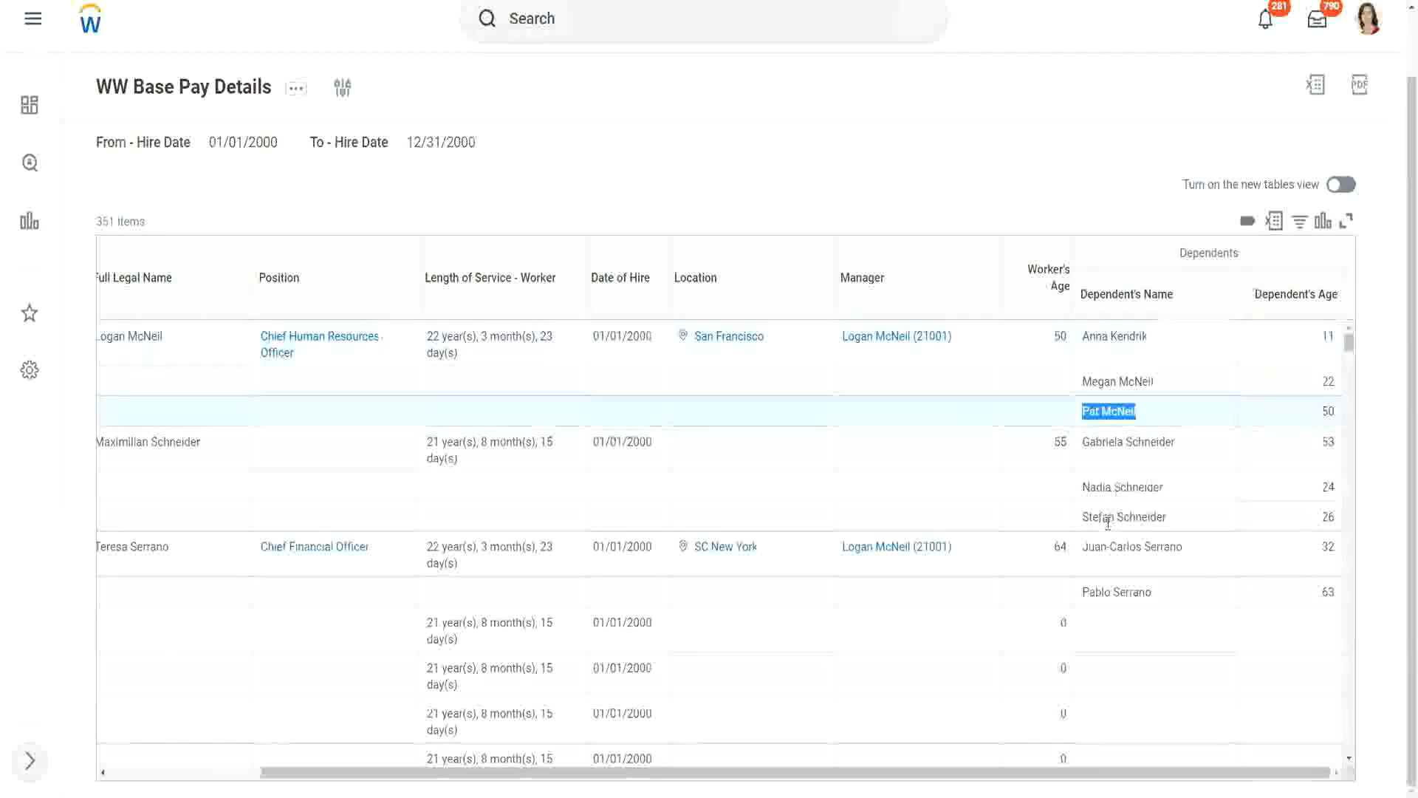
click(1181, 588)
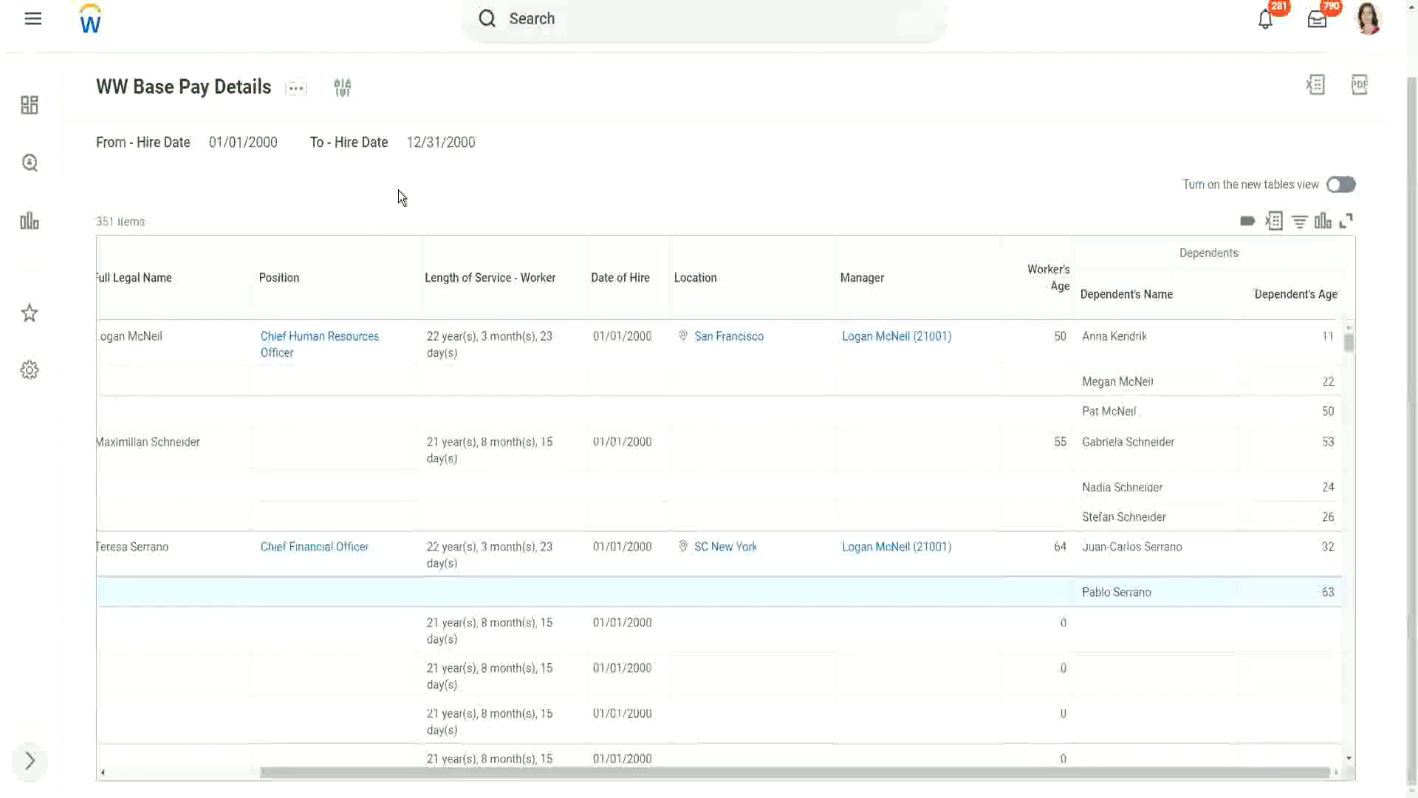
Step: Duplicate the report's browser tab and open the Create Calculated Field task in the copy
right_click(240, 1)
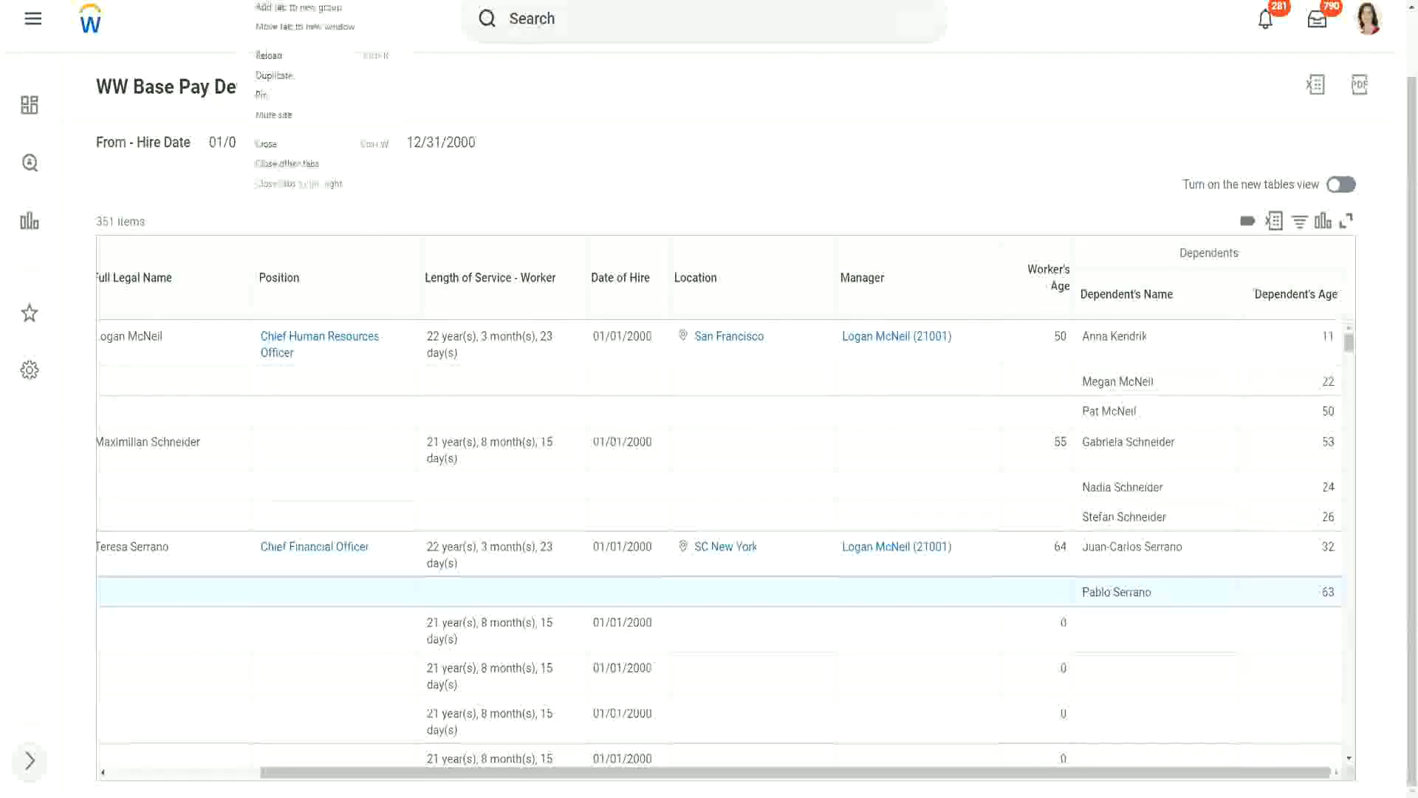
click(292, 76)
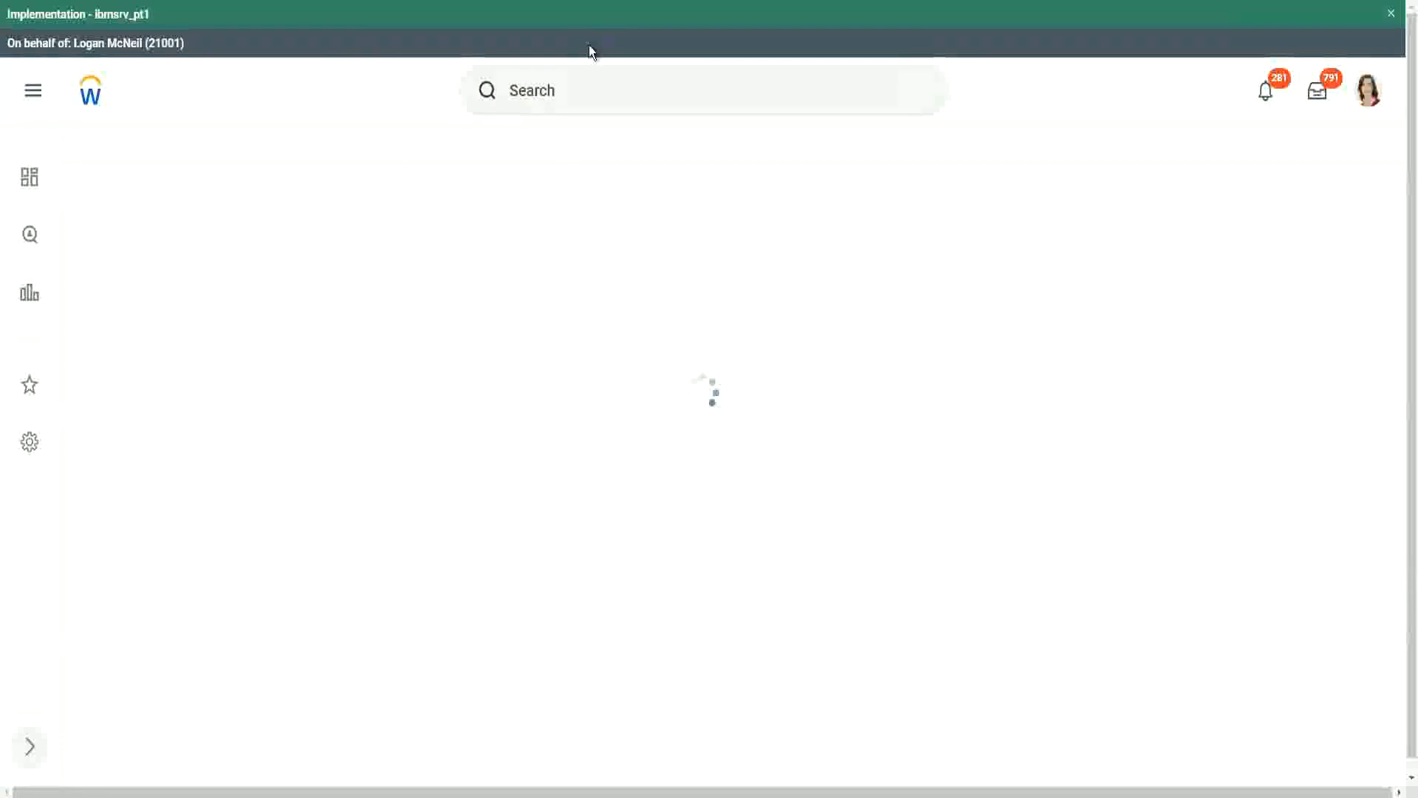
click(591, 92)
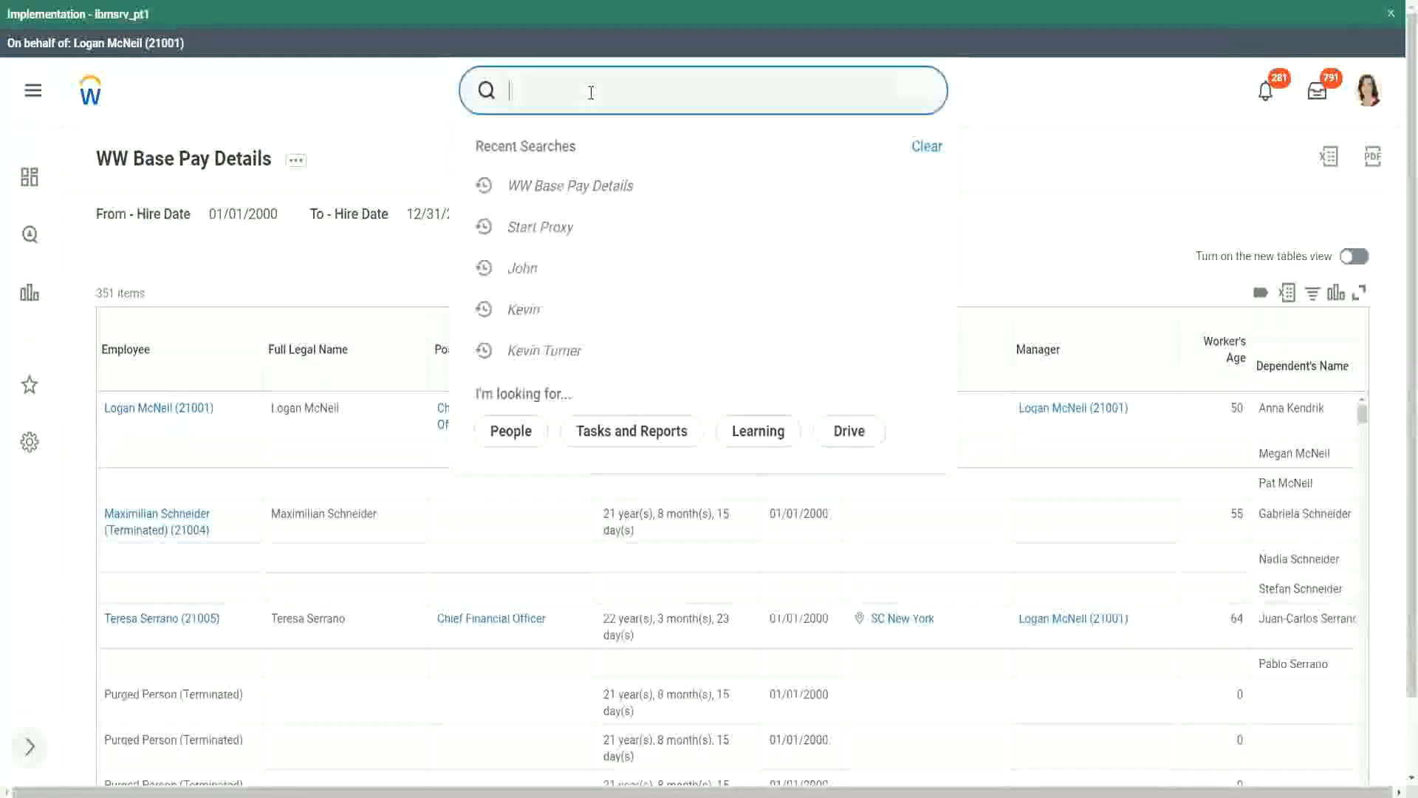
text(create calc )
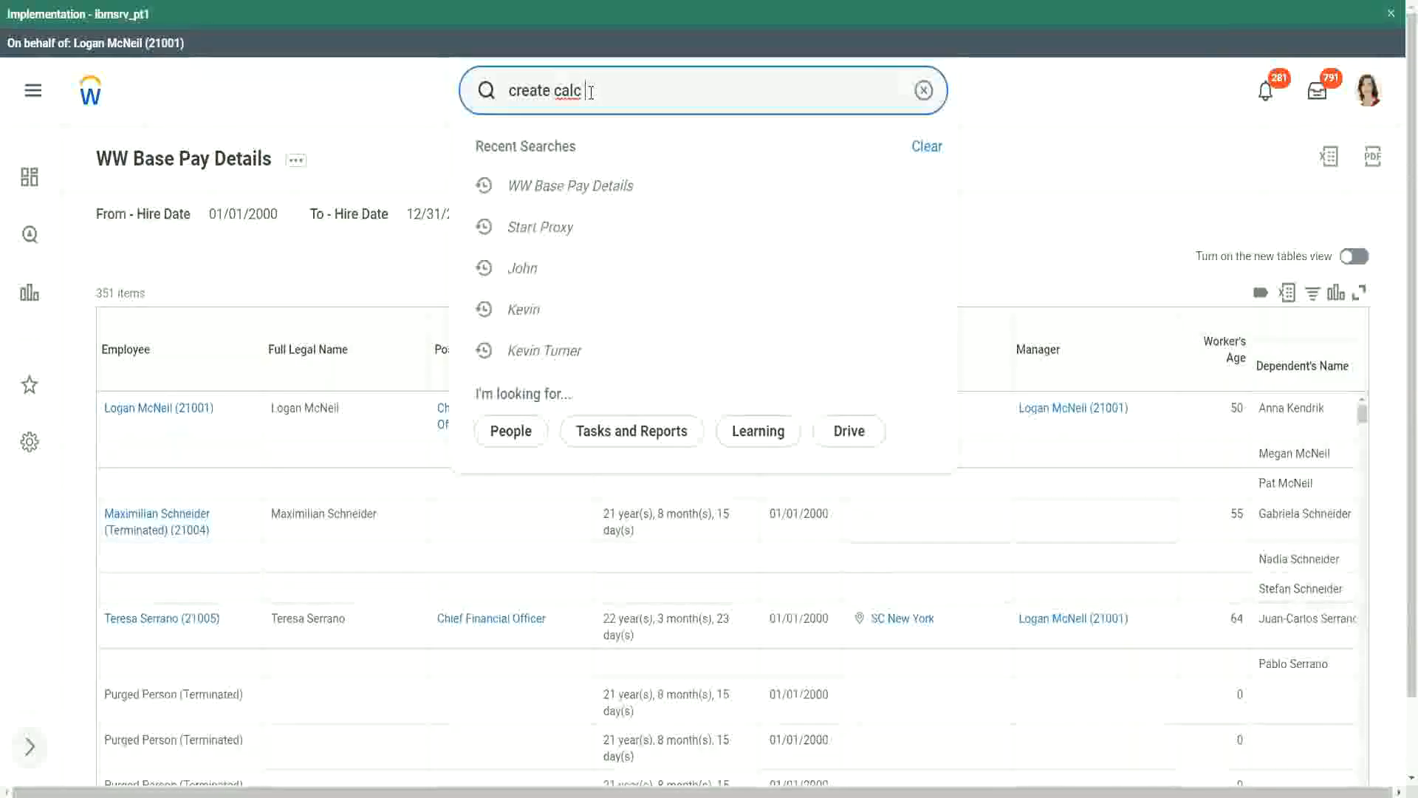
text(field)
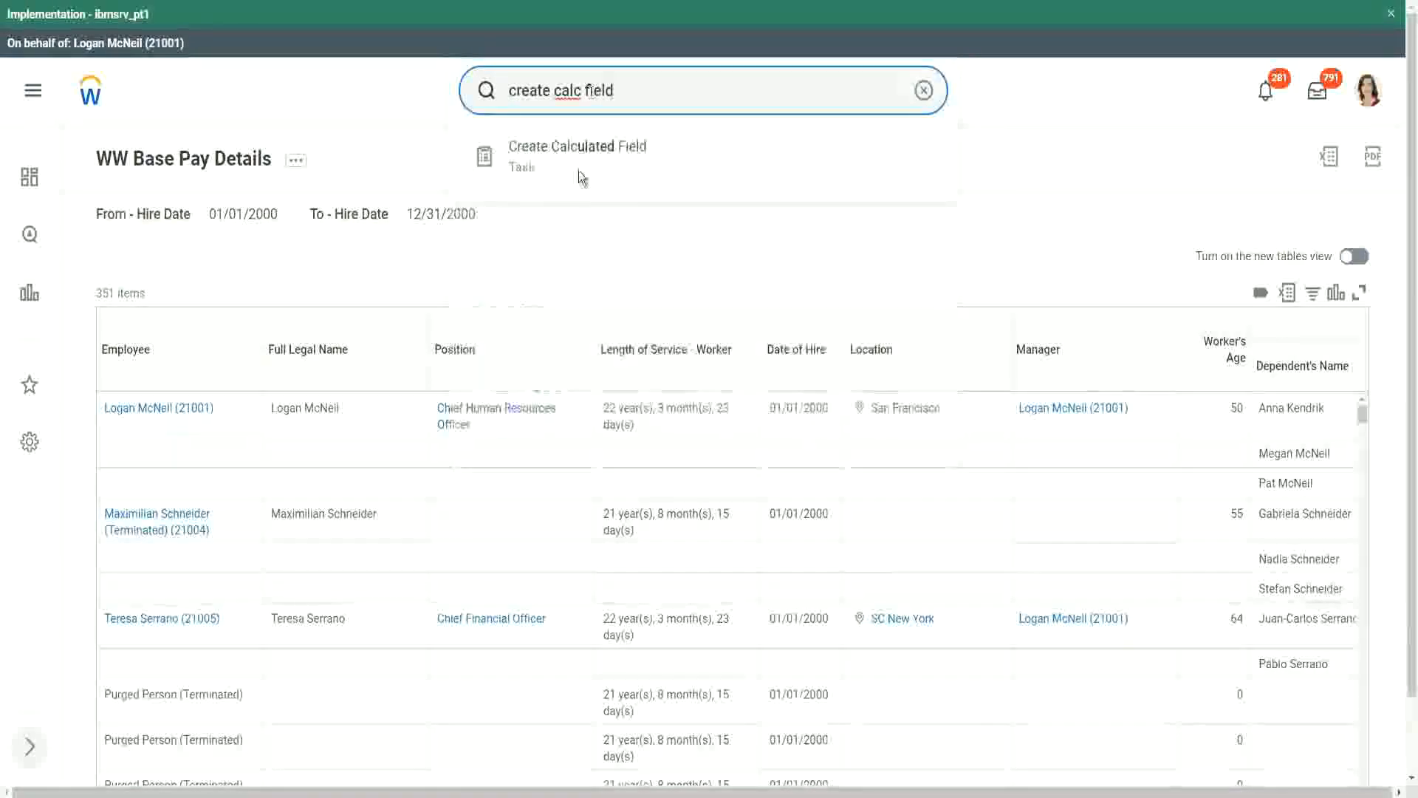
click(581, 158)
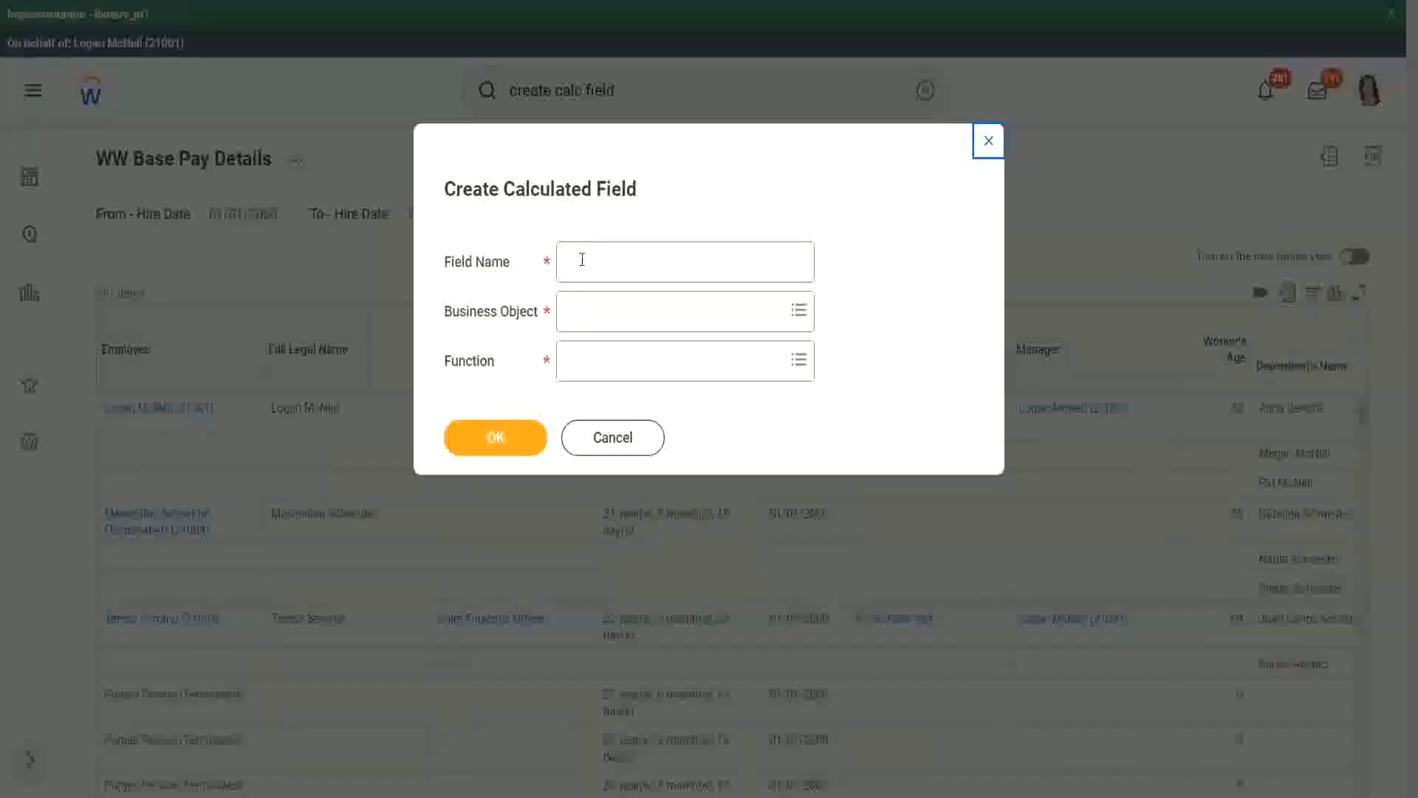
Step: Create the calculated field CF-WW-ESI-Eldest Dependent on the Worker business object with the Extract Single Instance function
click(582, 259)
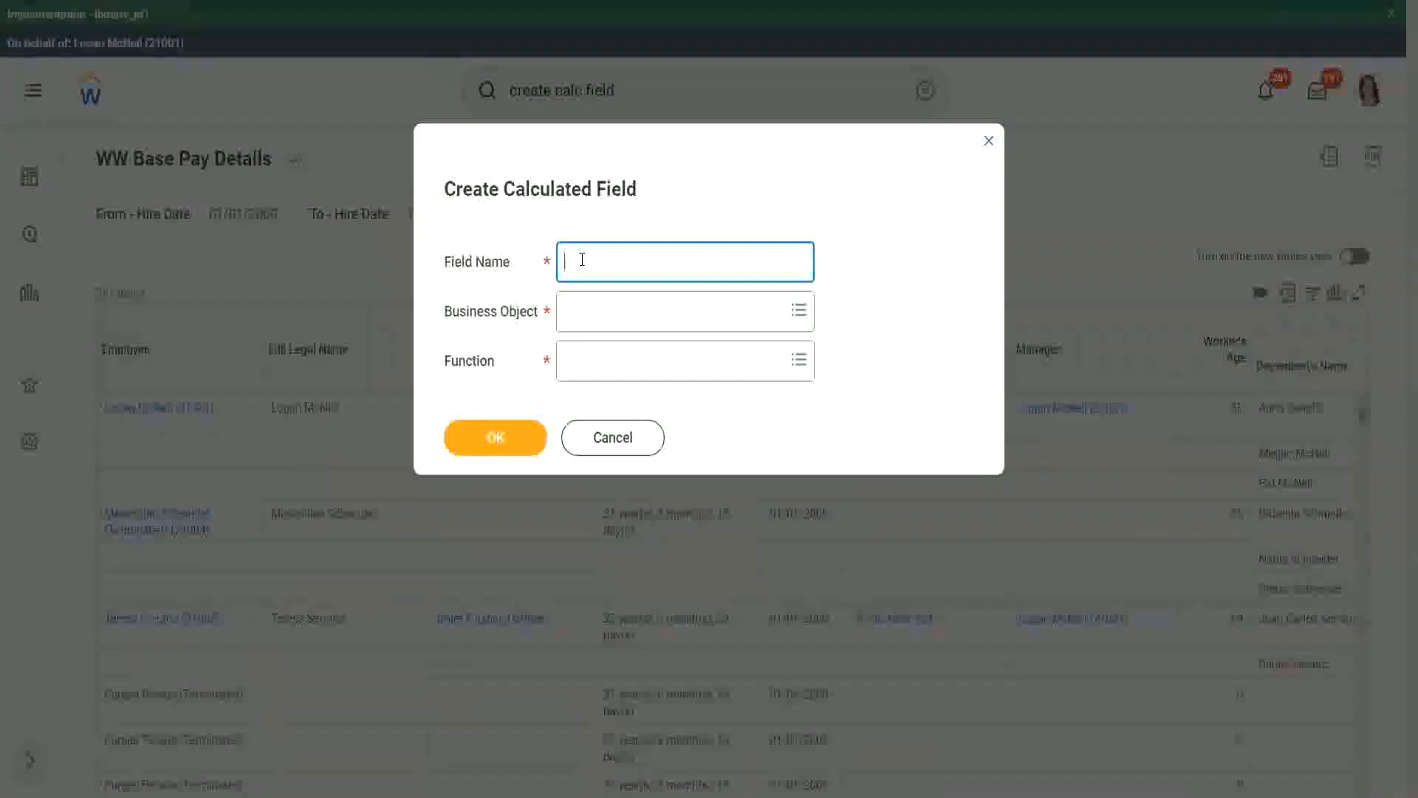
text(CF- WW-ESI-Eldest Dependent)
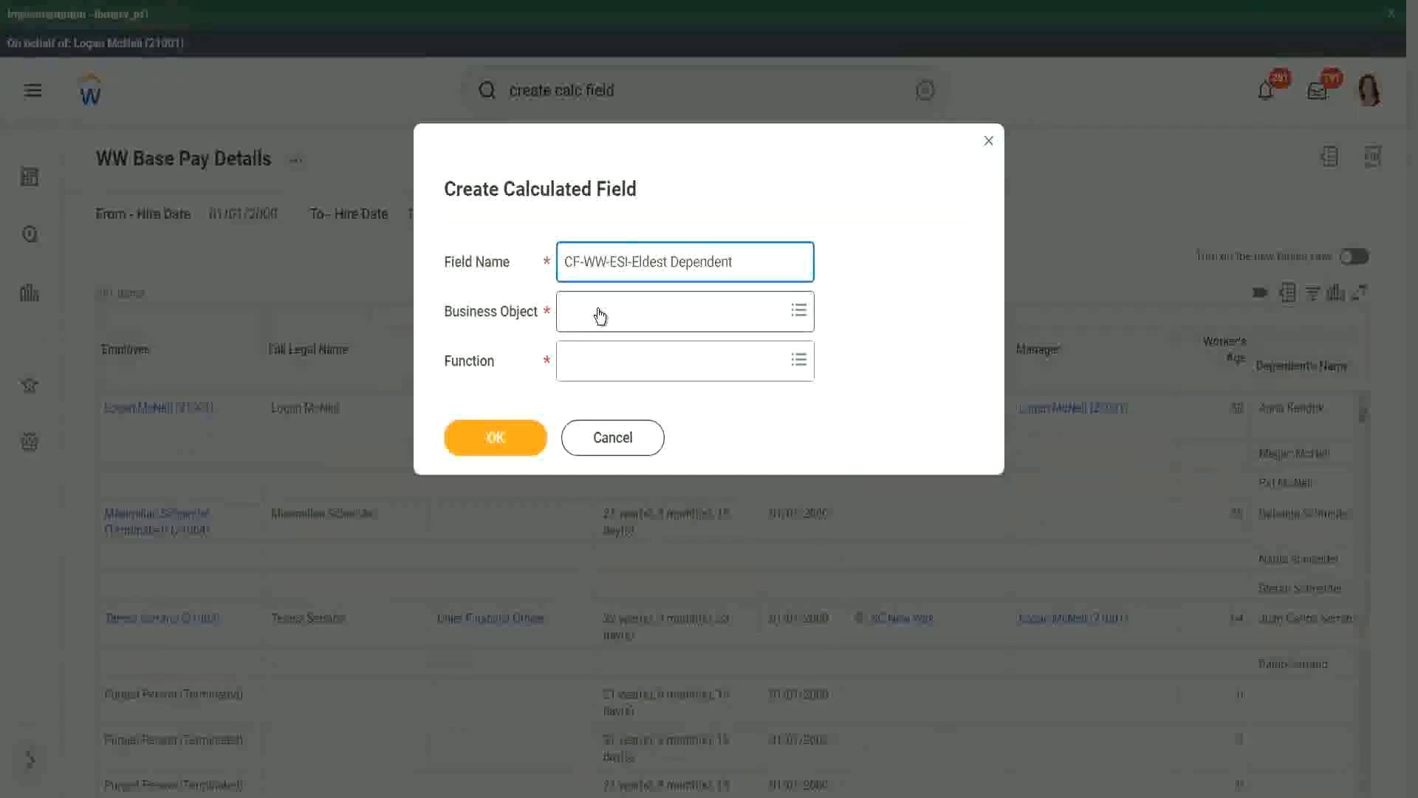
click(600, 317)
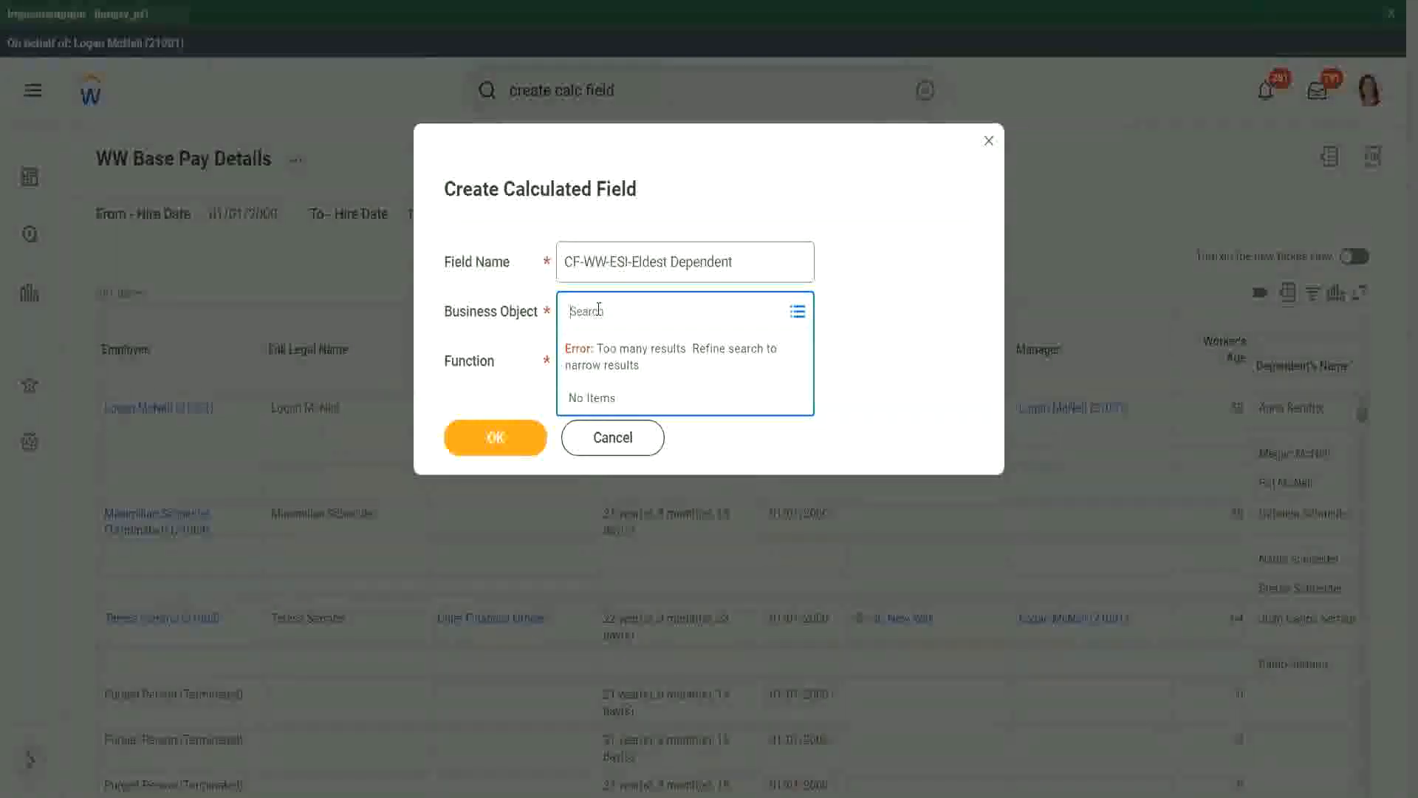
text(worker)
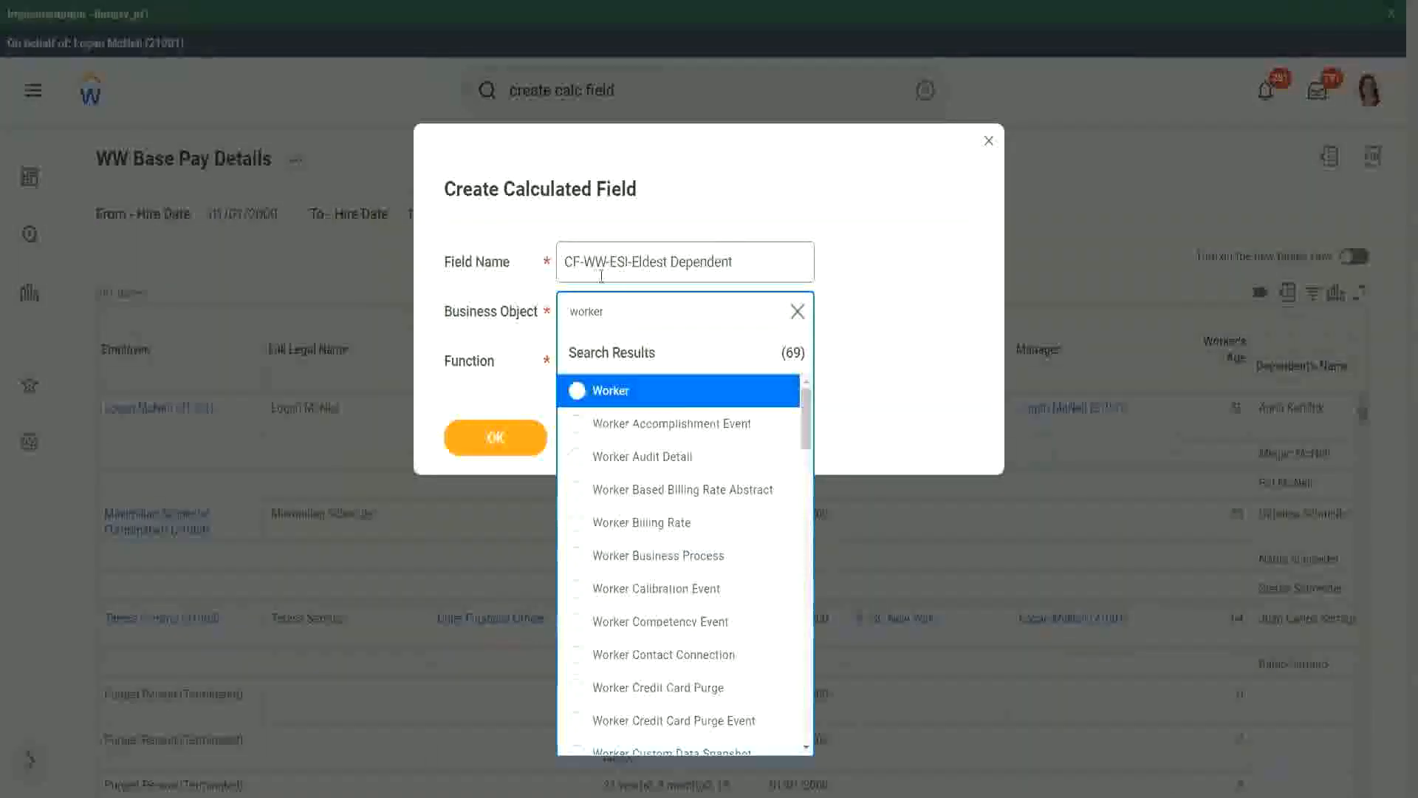
click(669, 399)
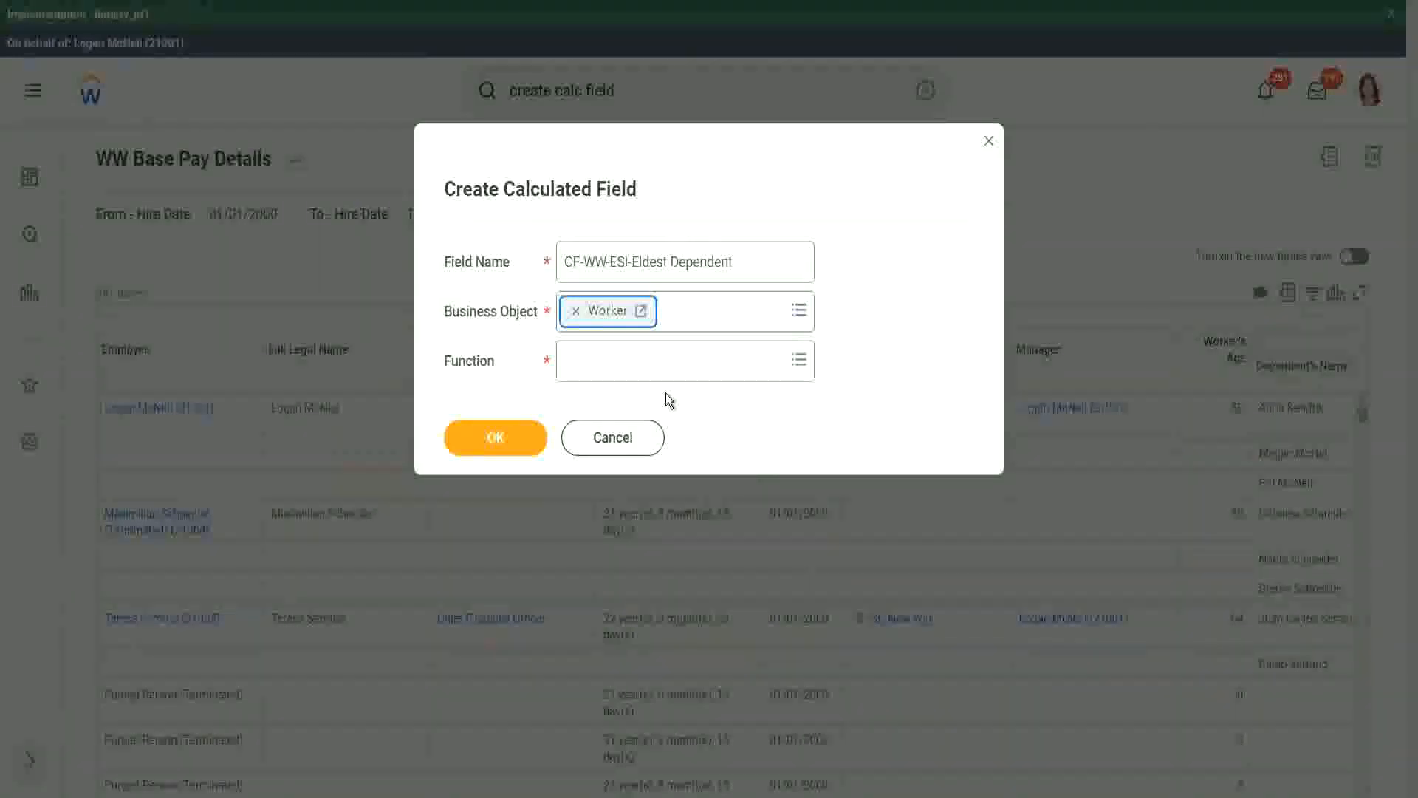
click(603, 365)
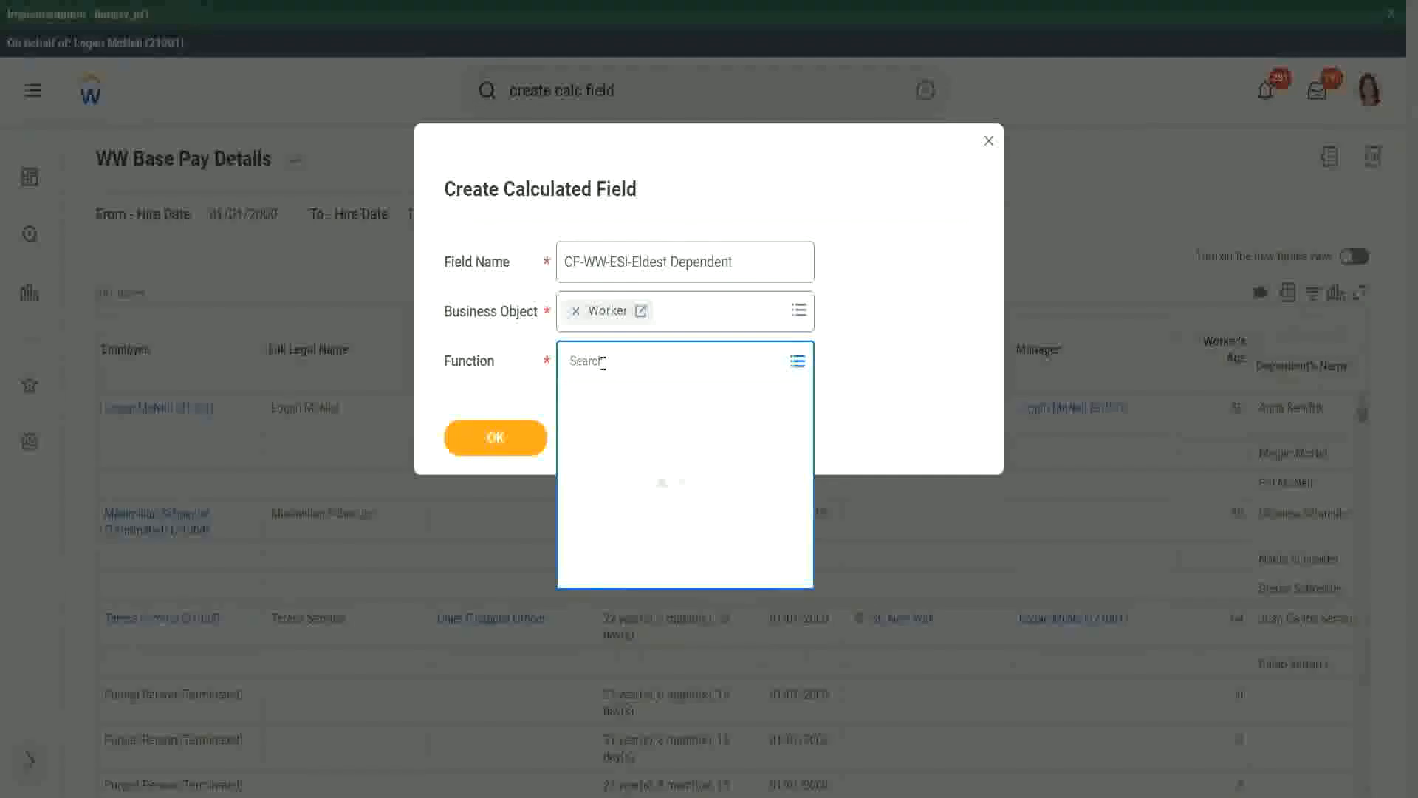
text(esi)
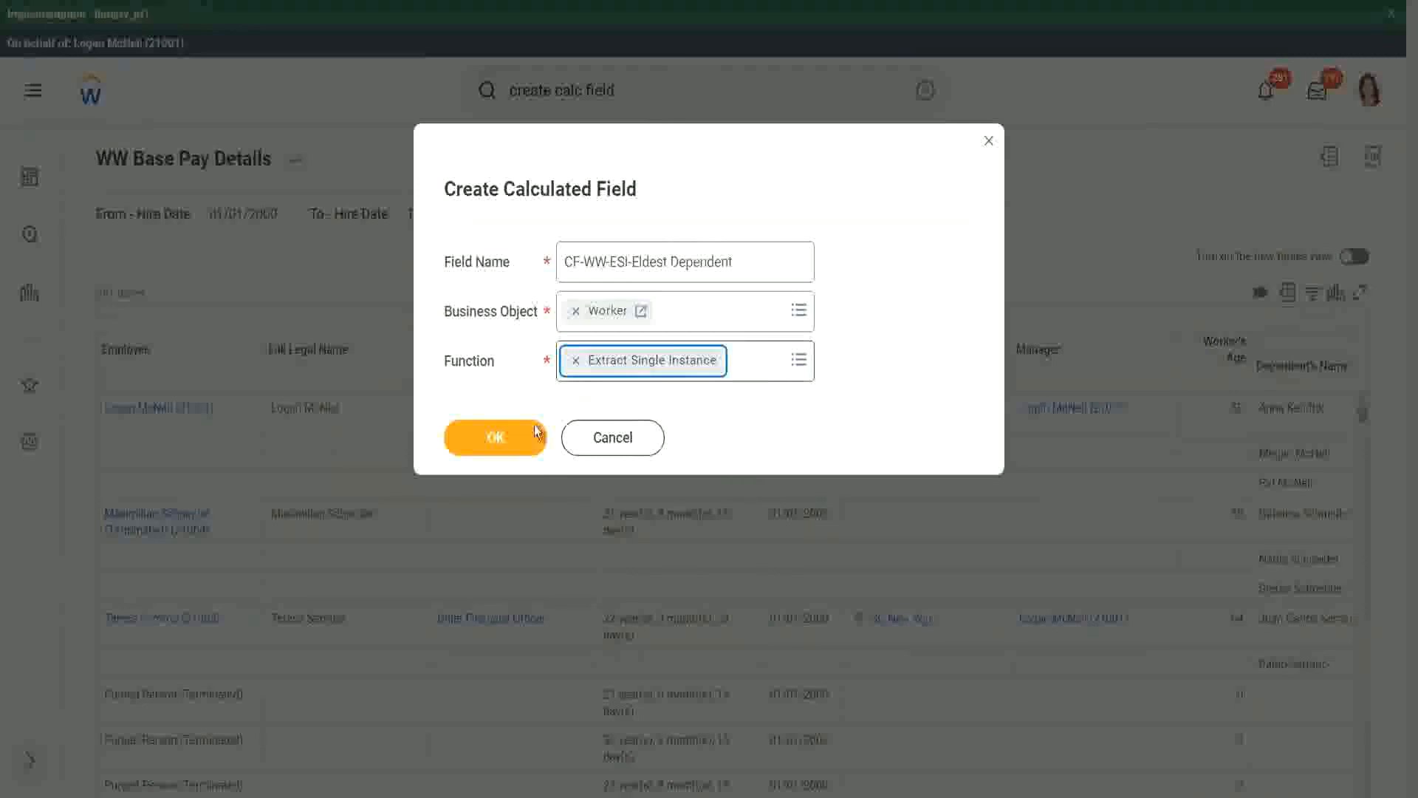
click(498, 436)
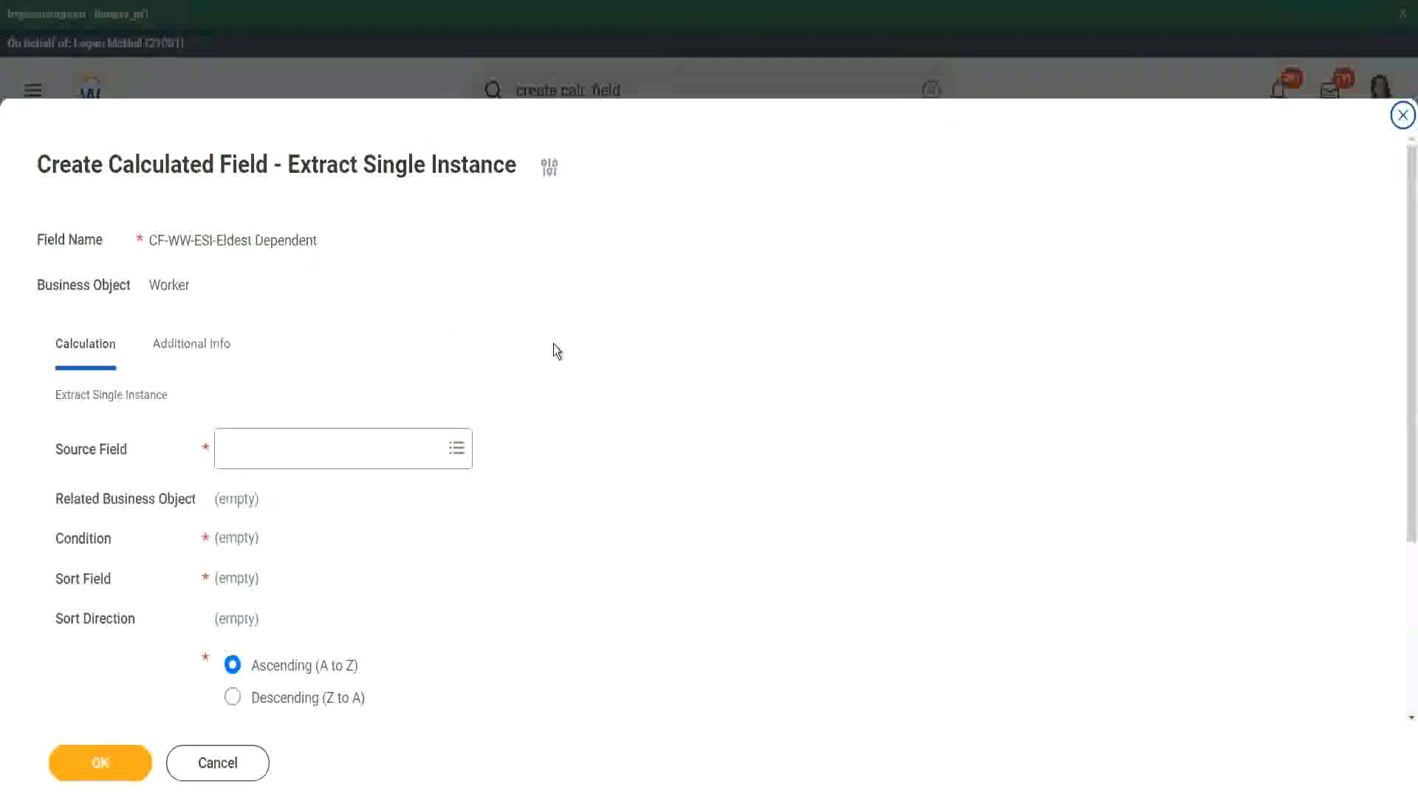
Step: Set the calculated field's source field to Dependents and check its related business object
scroll(555, 350, down, 2)
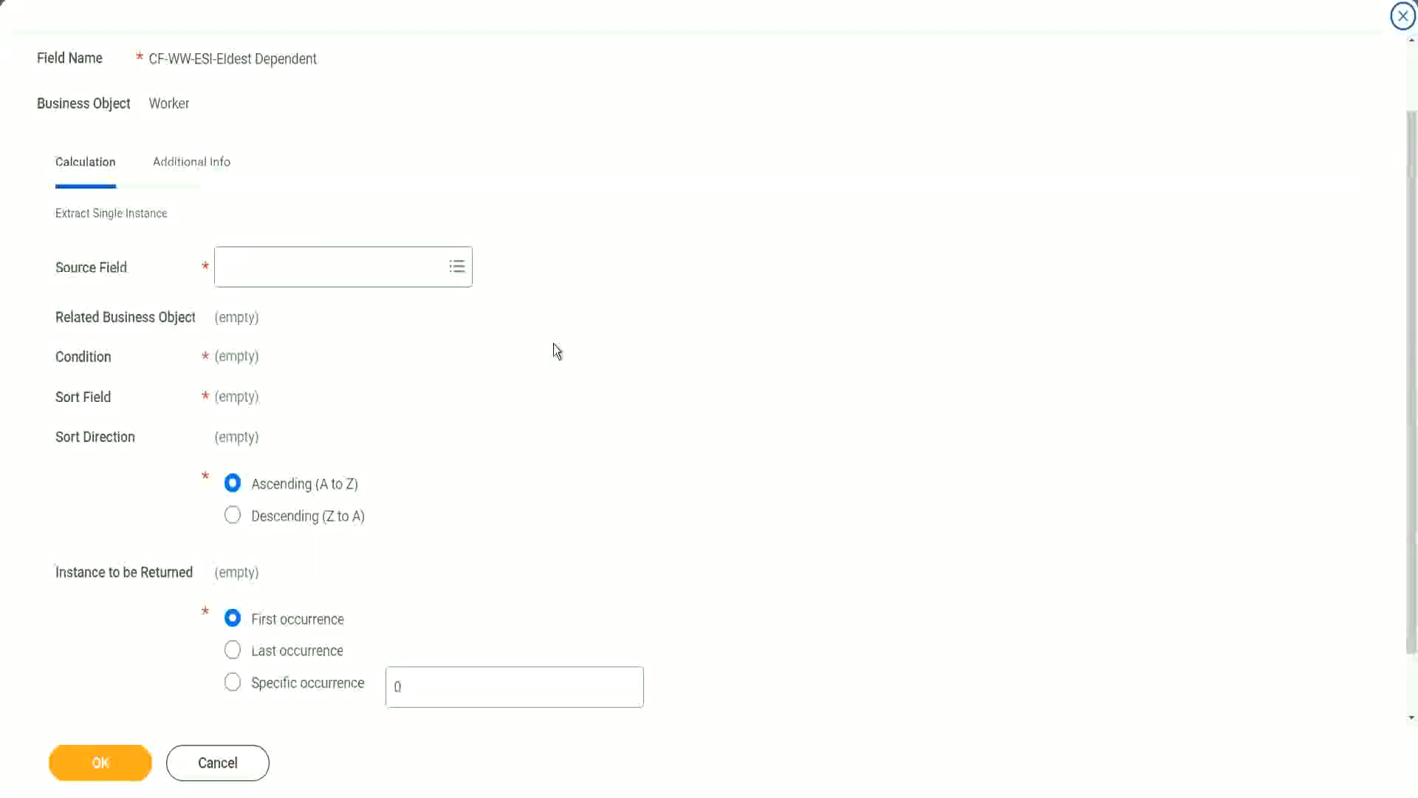
click(282, 268)
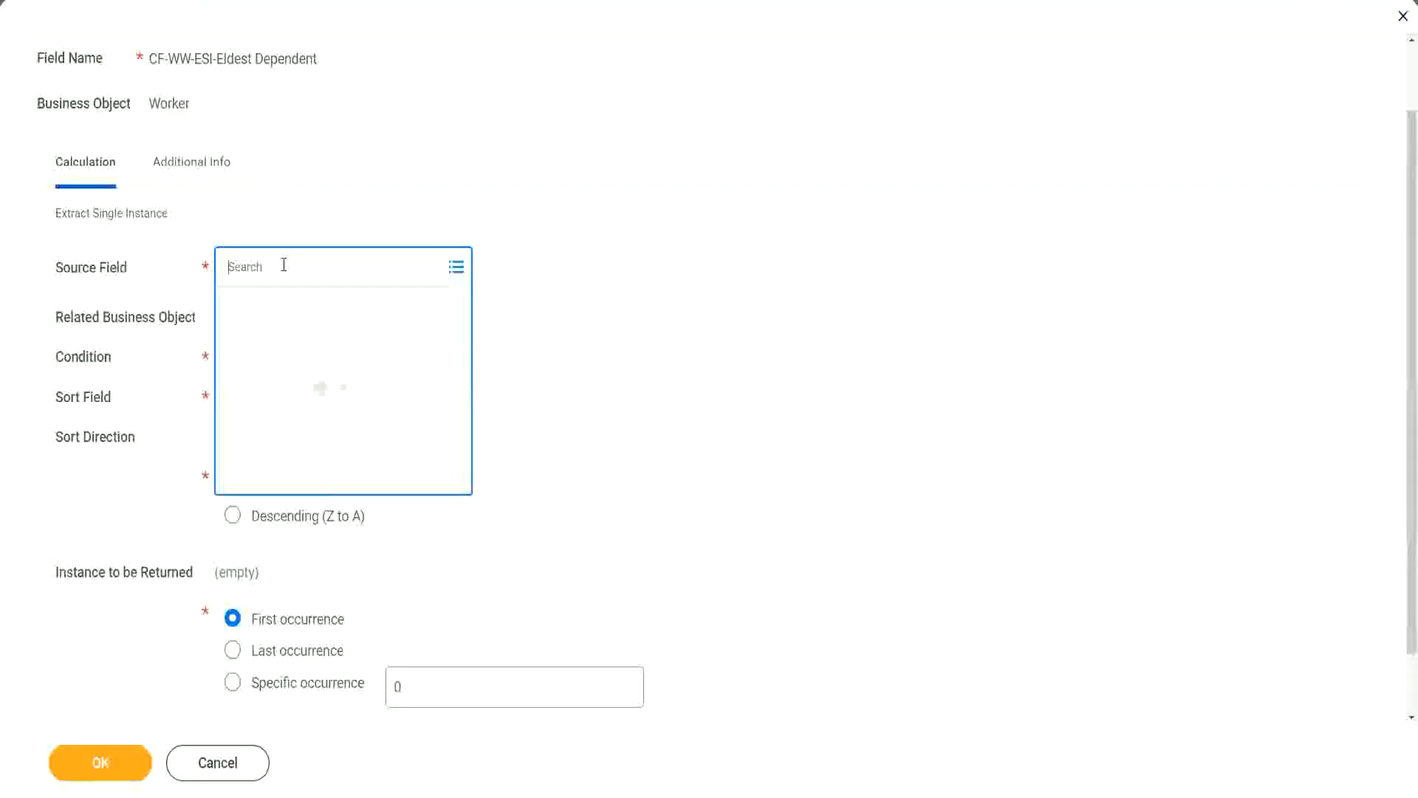
text(depemnd)
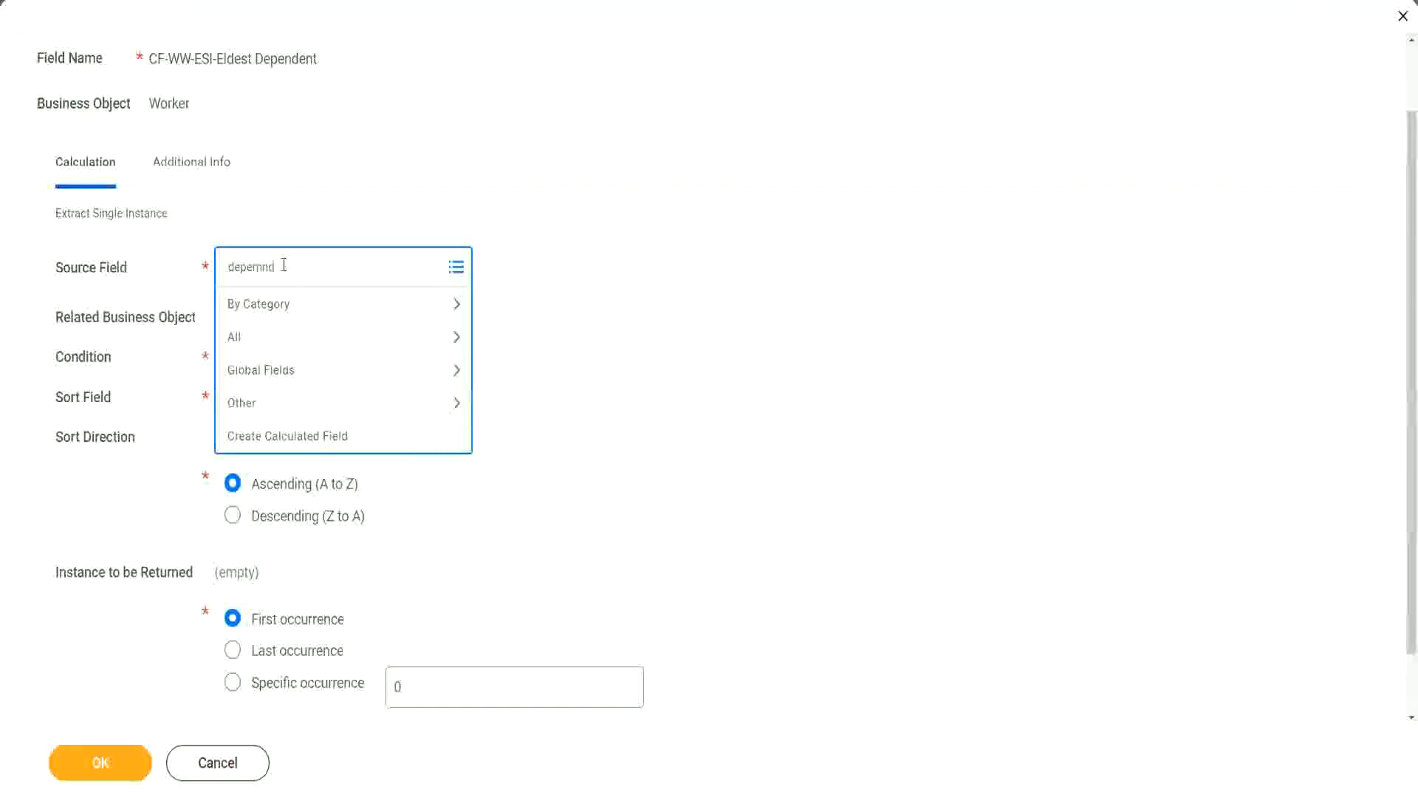
key(BackSpace)
key(BackSpace)
key(BackSpace)
text(ndents)
key(Return)
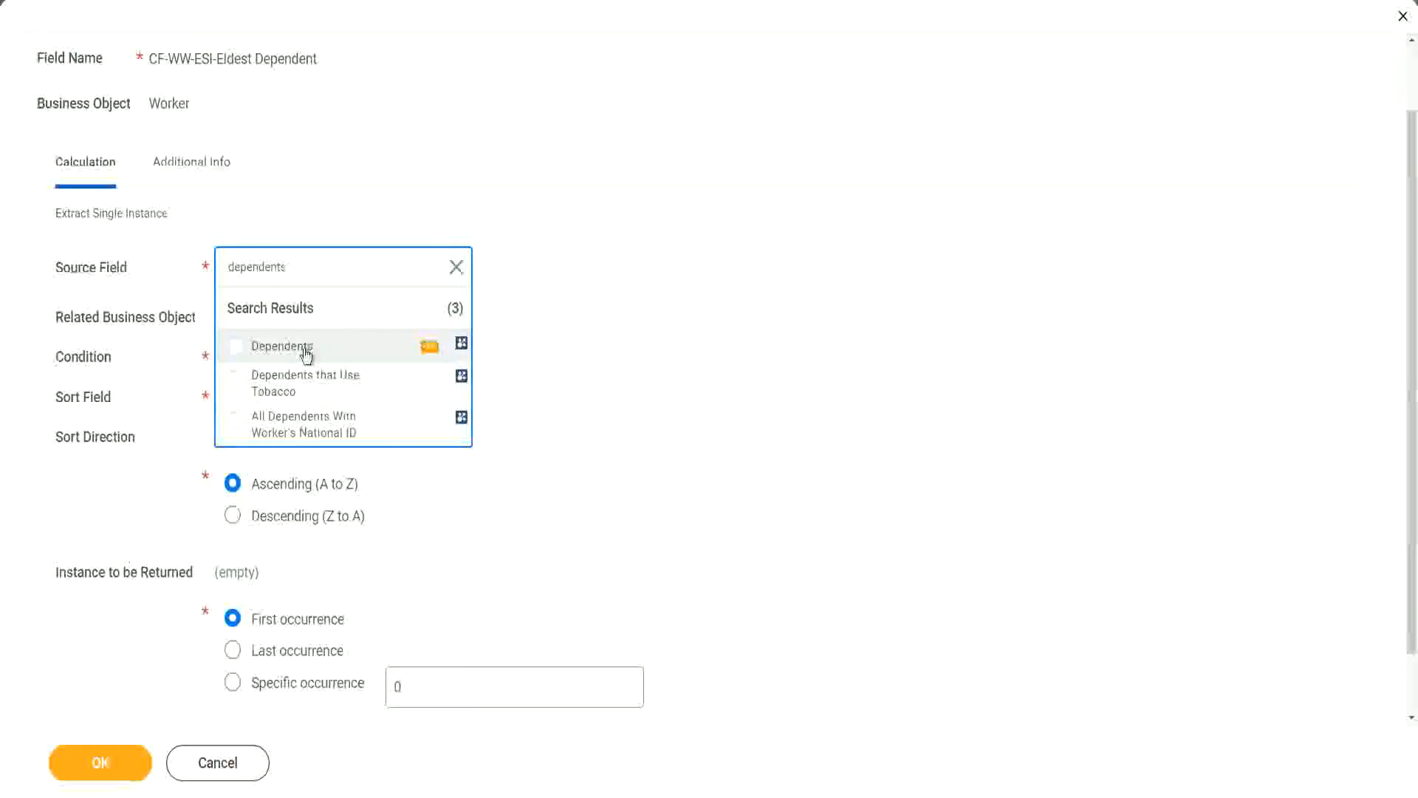
click(306, 352)
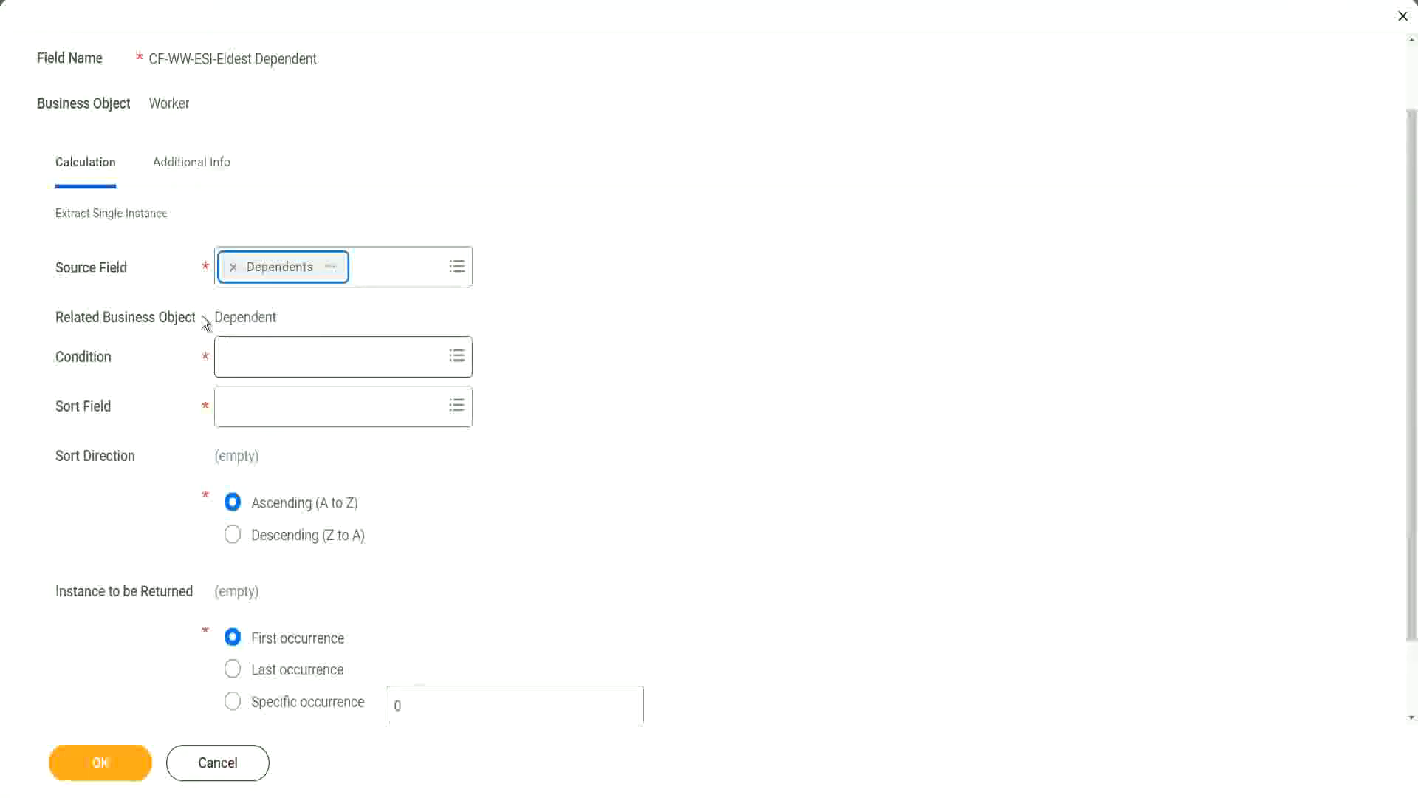
drag(214, 317, 282, 318)
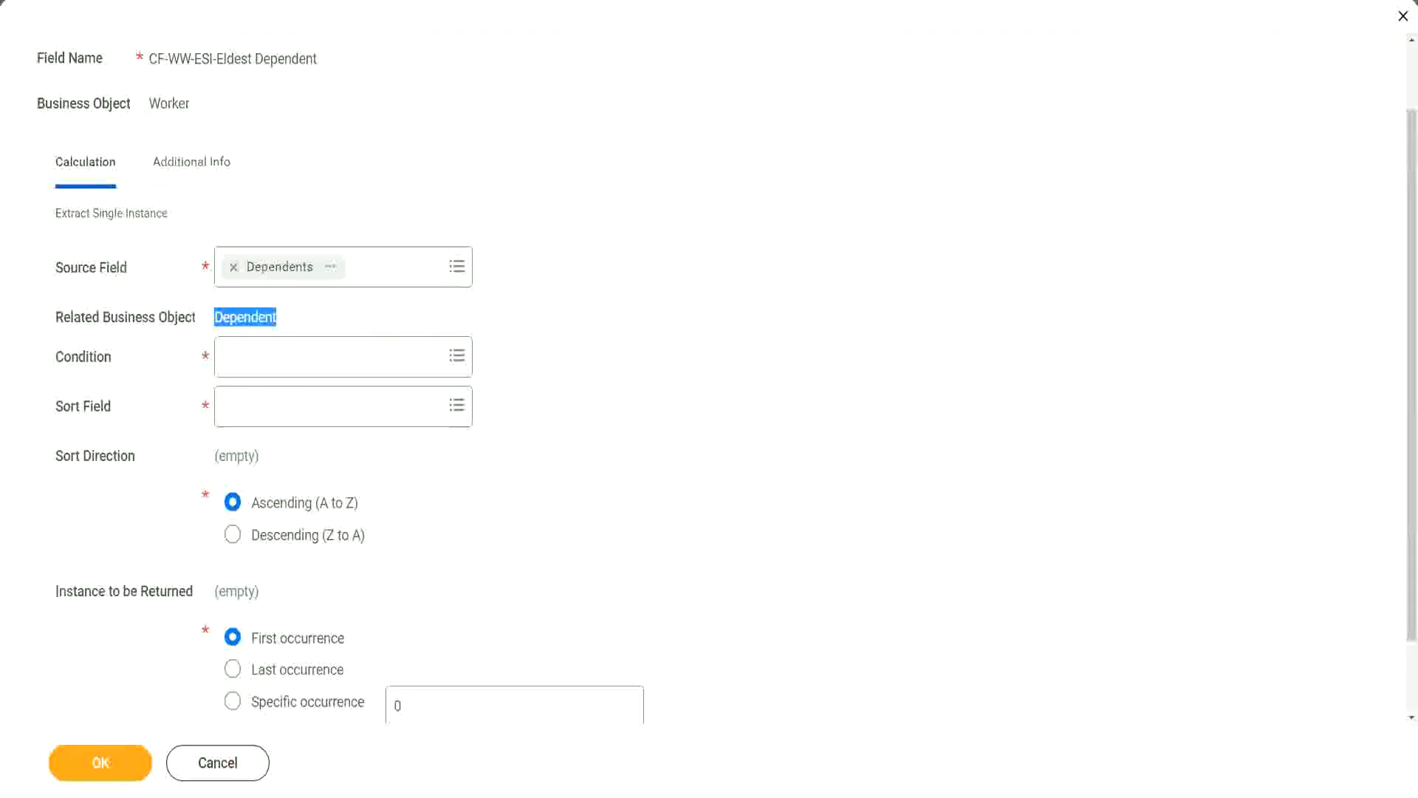
drag(46, 299, 309, 332)
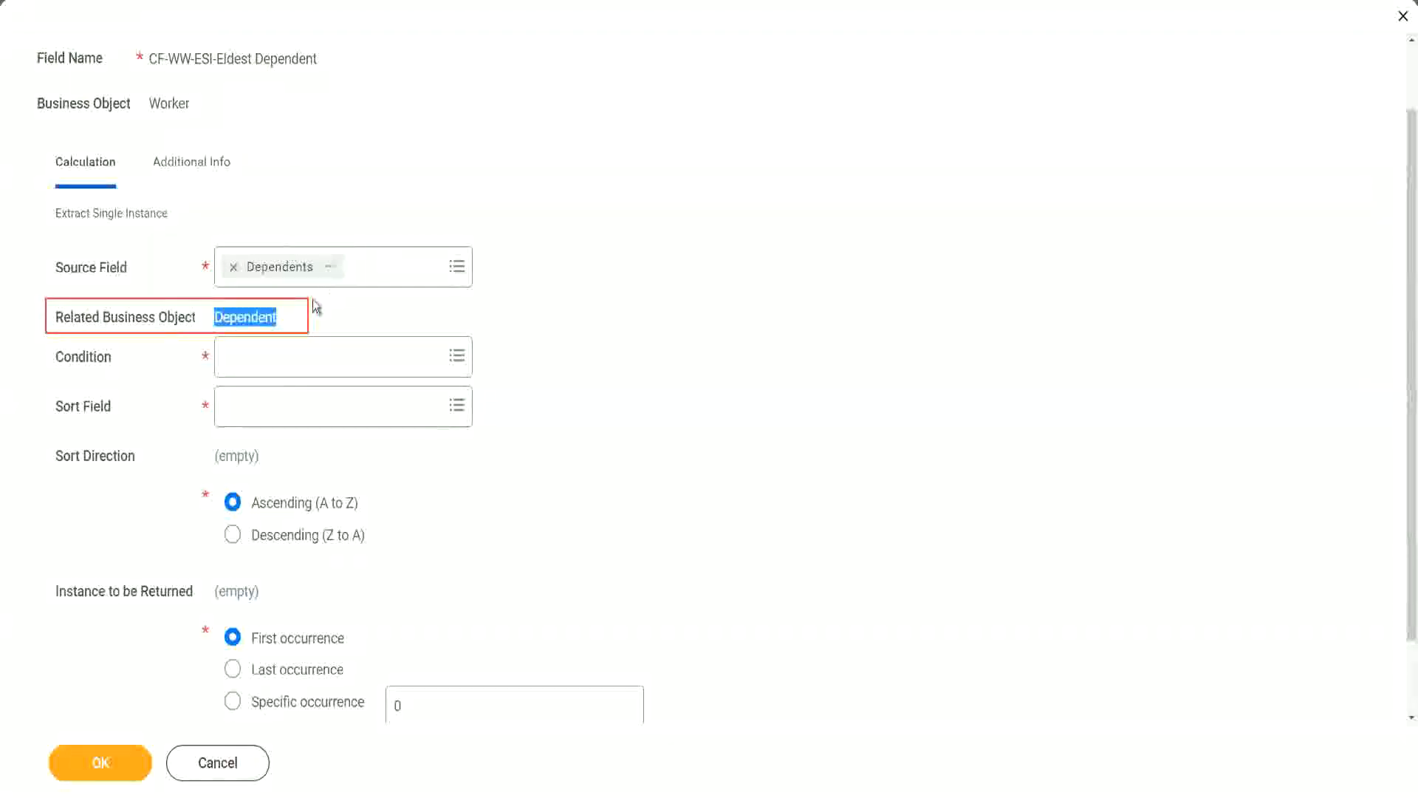
click(243, 318)
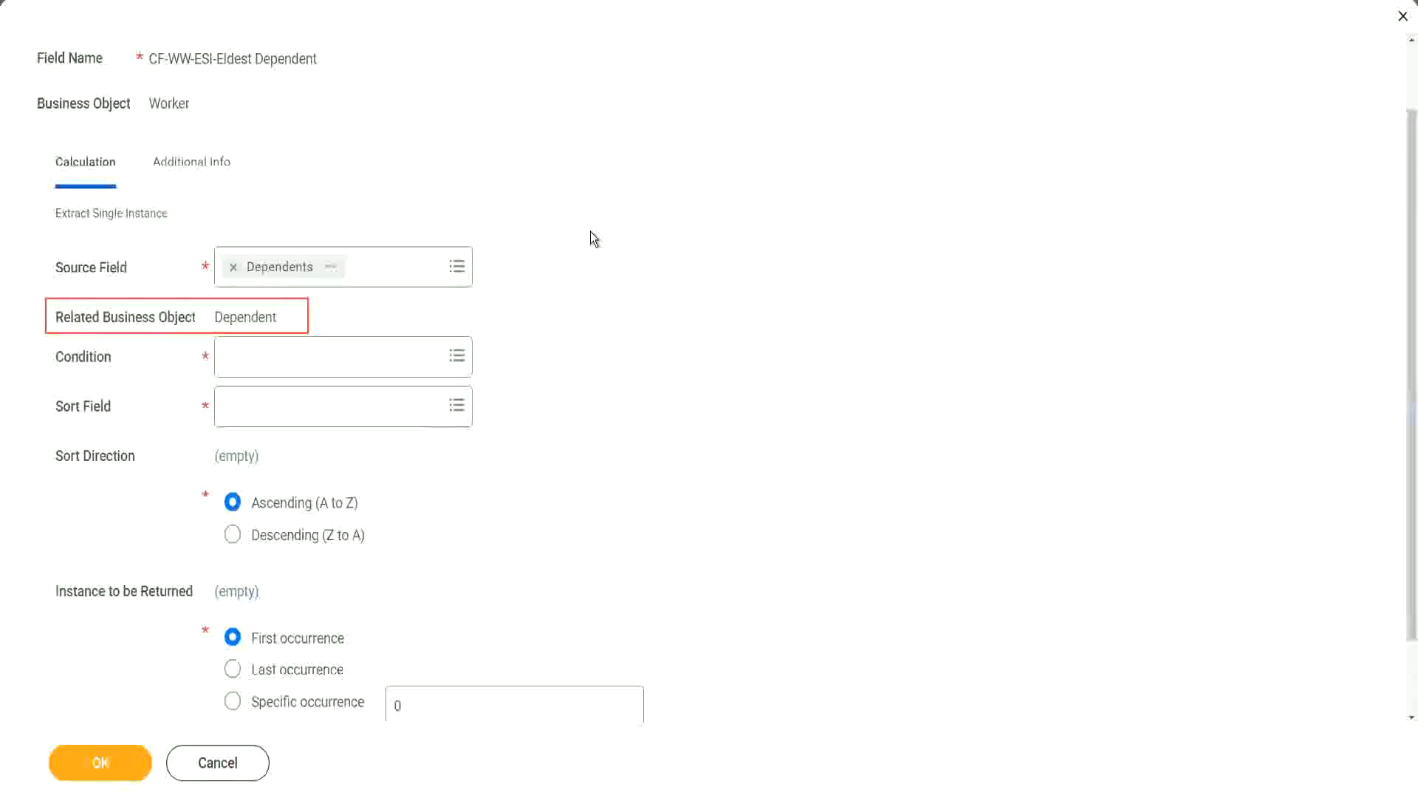
Step: Set the Extract Single Instance condition to Is True
click(269, 356)
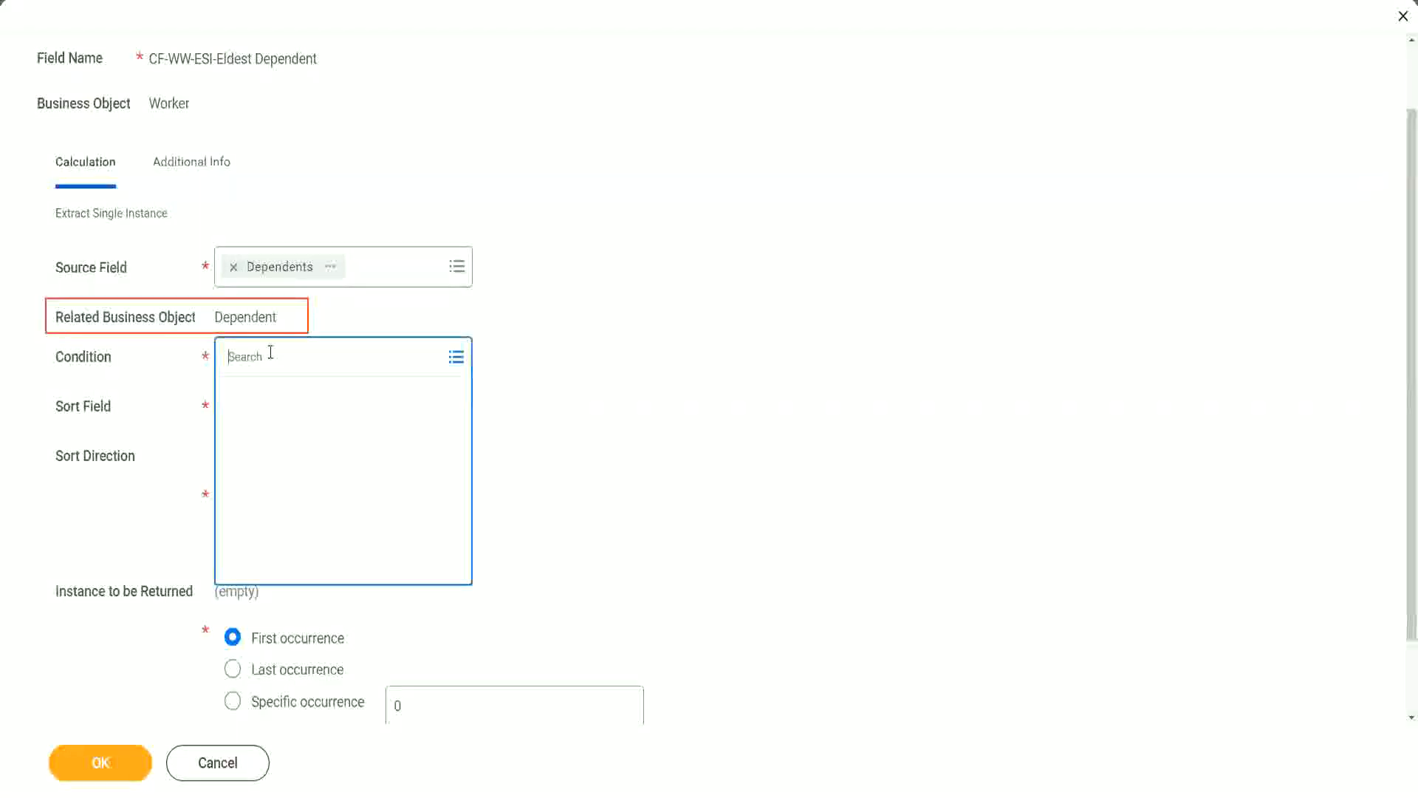
text(is true)
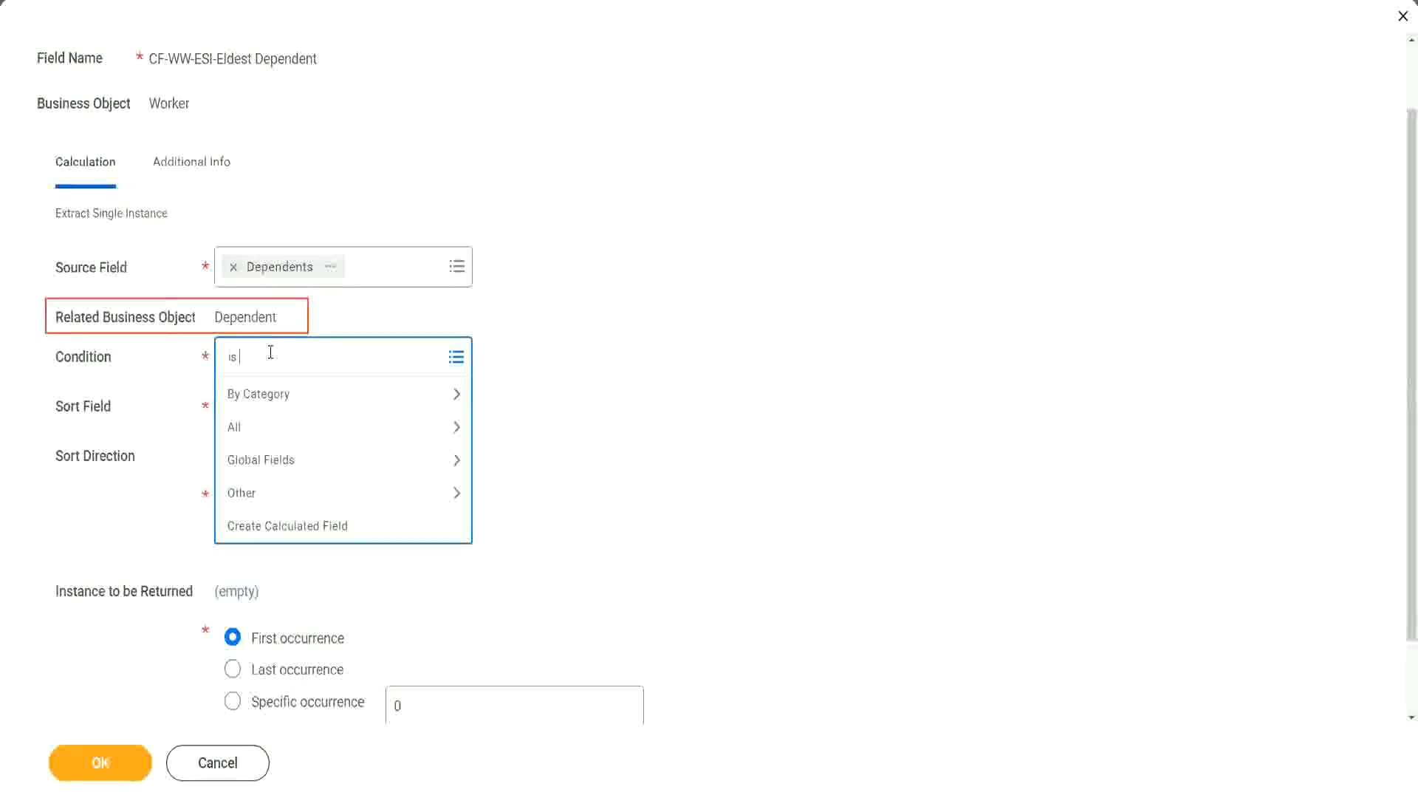
key(Return)
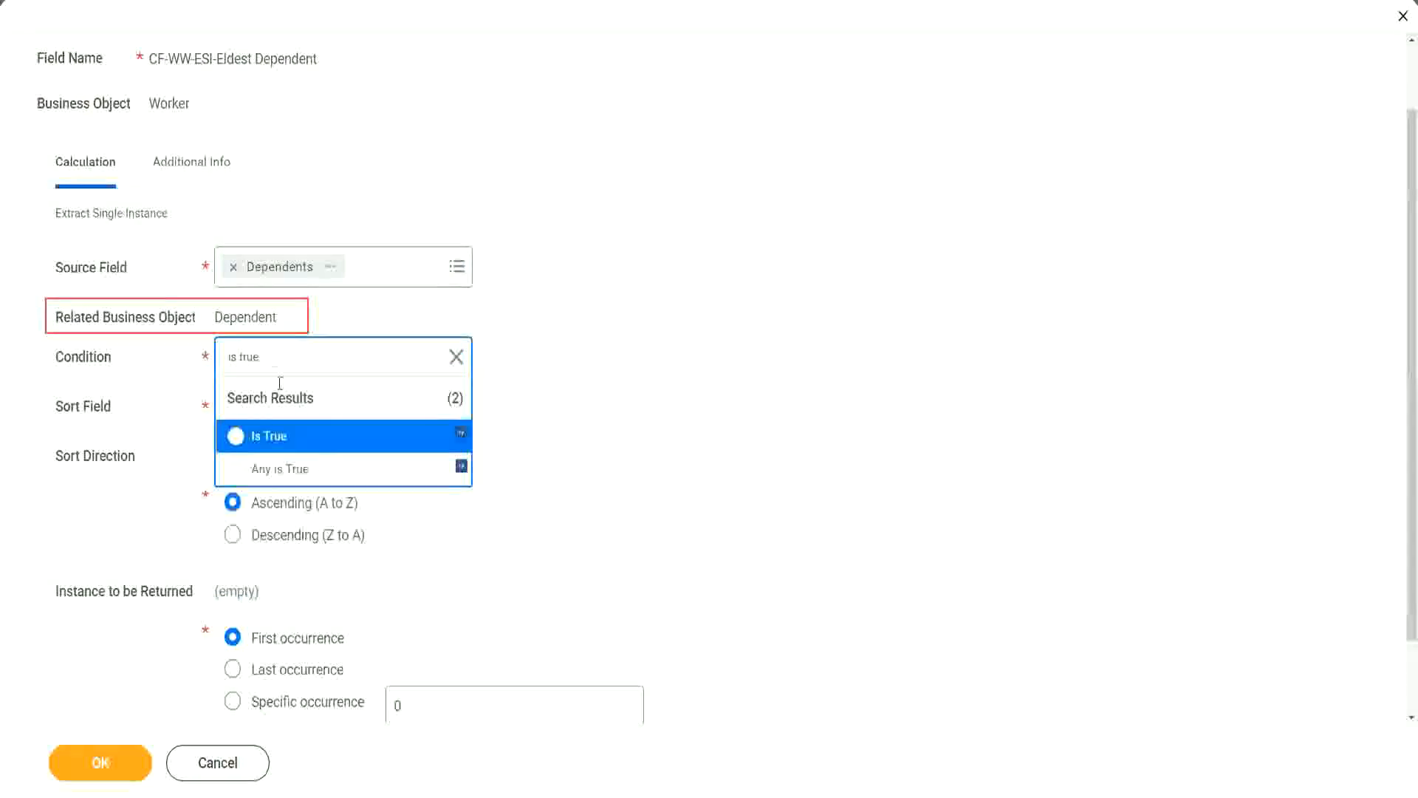
click(277, 436)
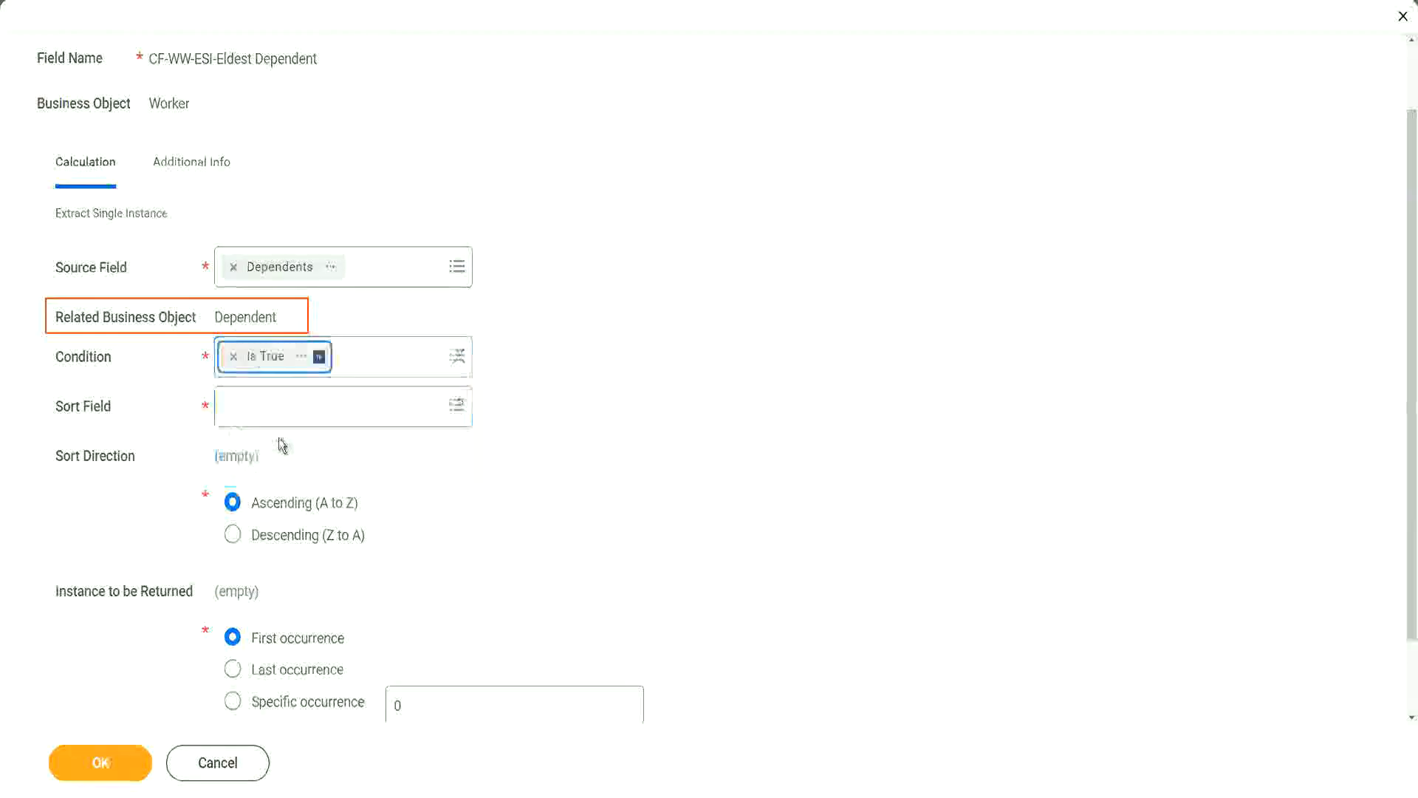
Step: Check the report field details of the Is True condition, including its business object and description
click(303, 360)
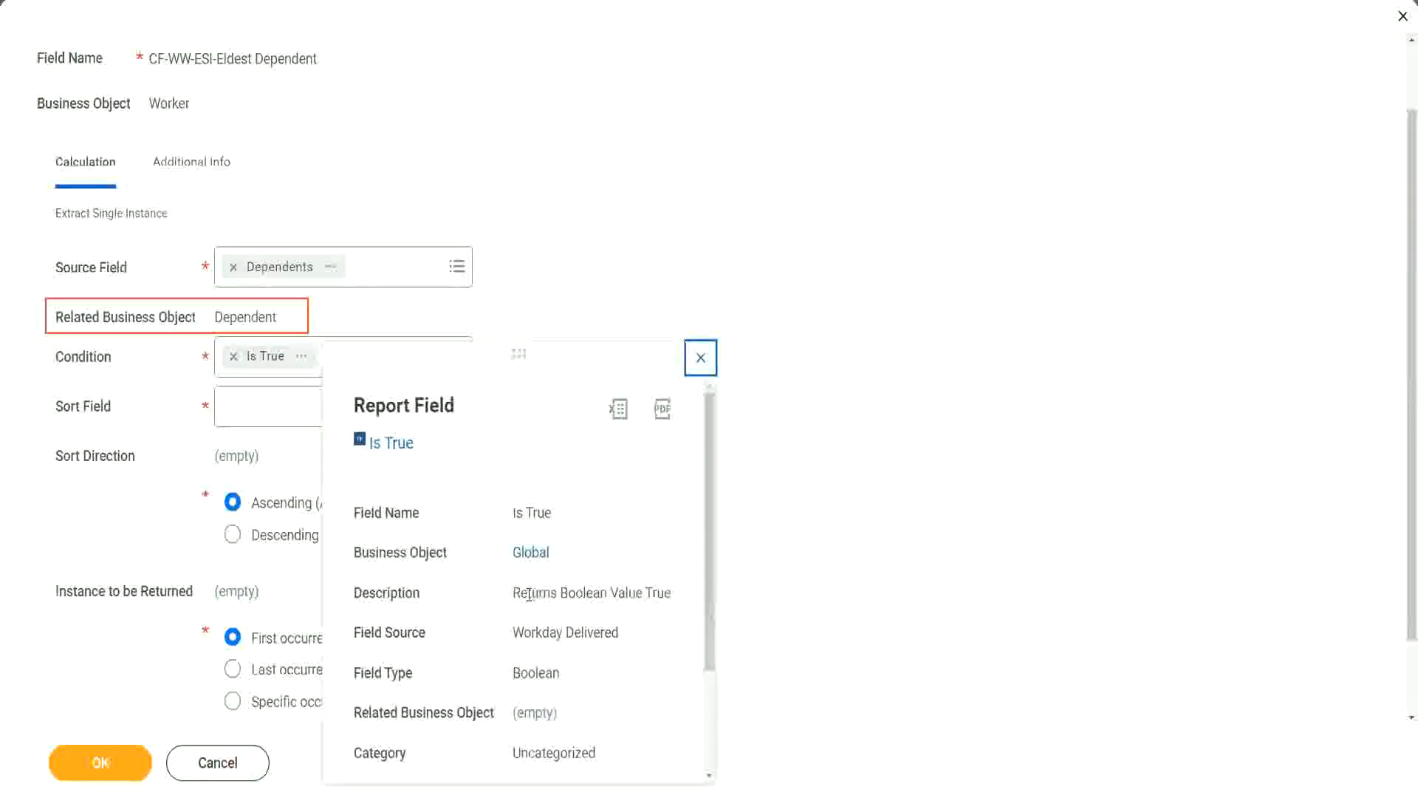
drag(514, 595, 670, 594)
click(554, 621)
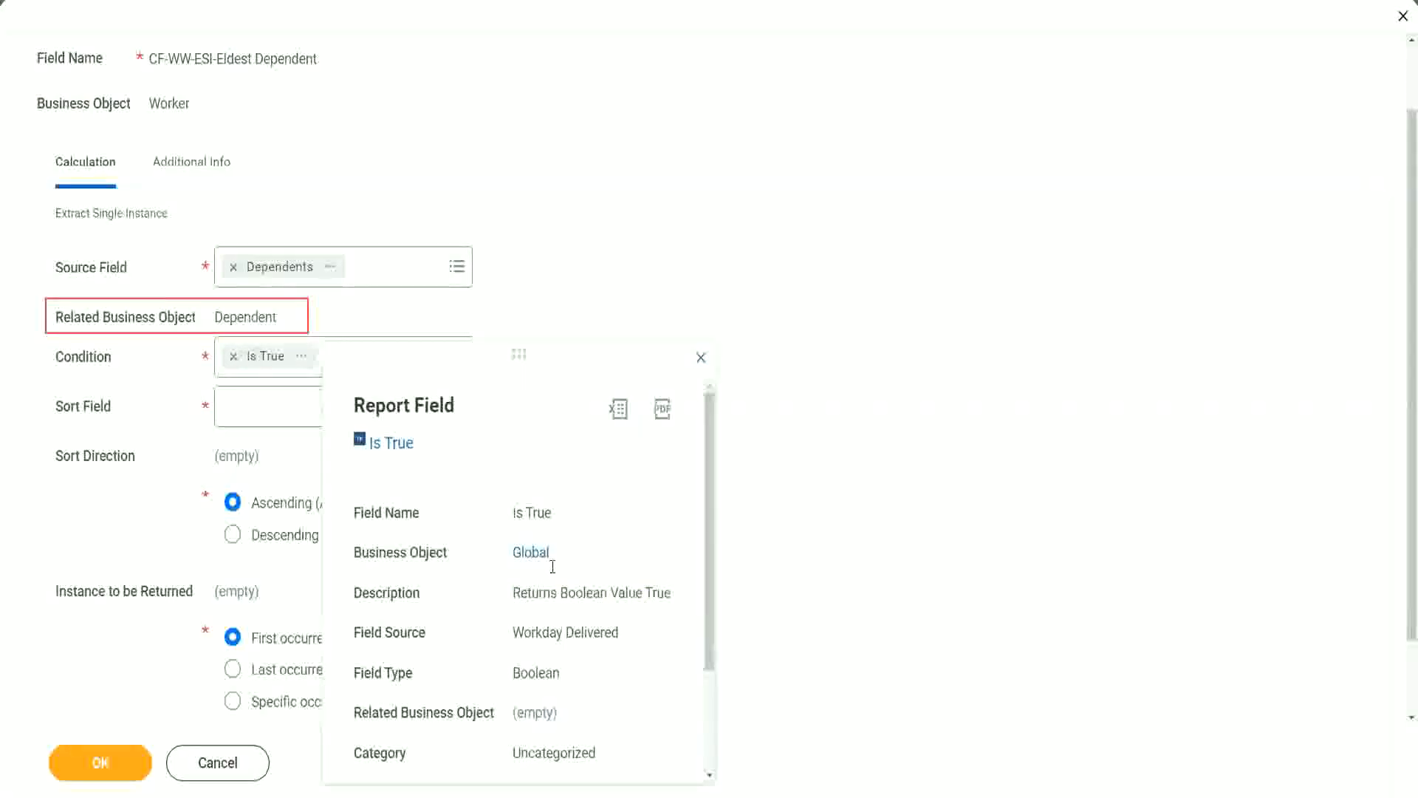
click(702, 357)
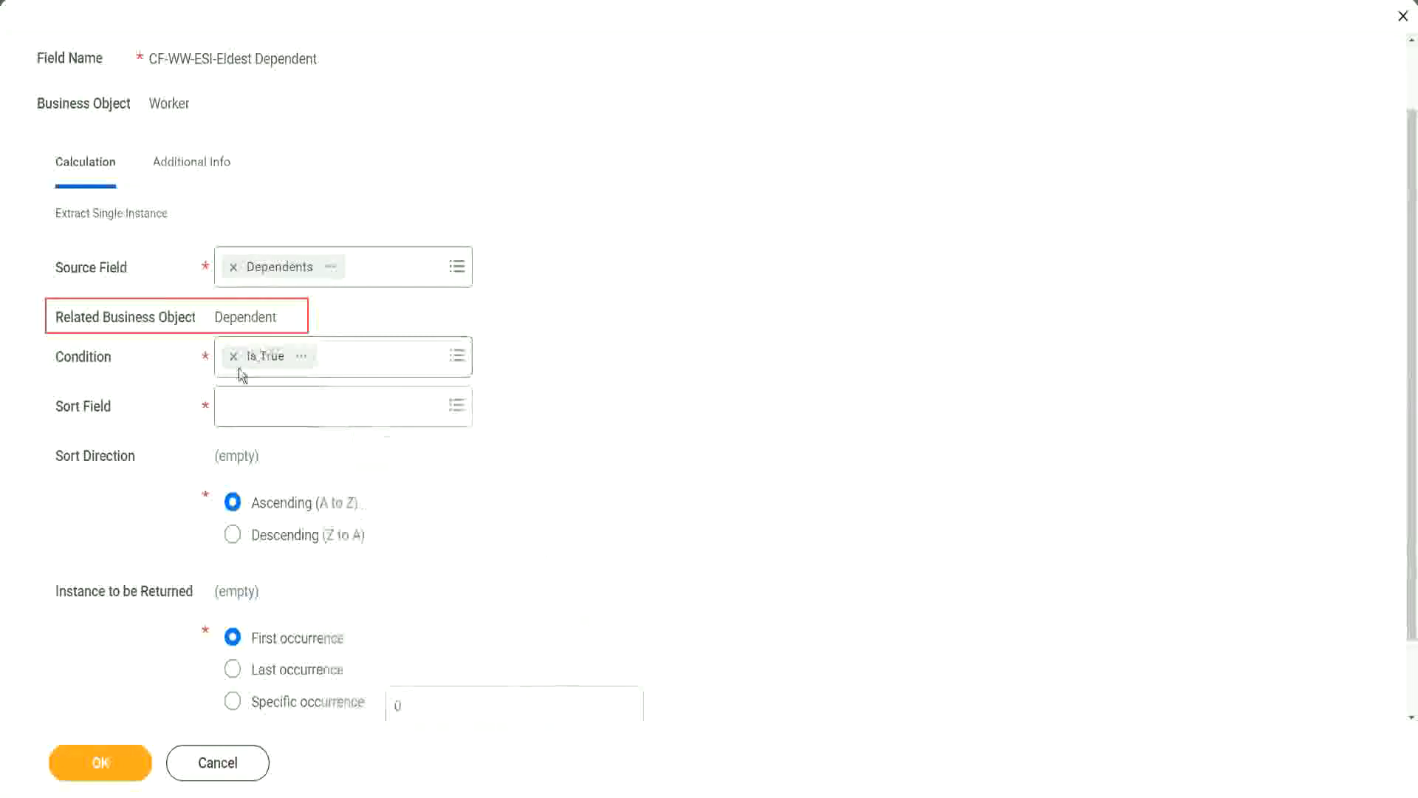
Step: Sort the dependents by Age in descending order and save the Extract Single Instance calculated field
click(268, 416)
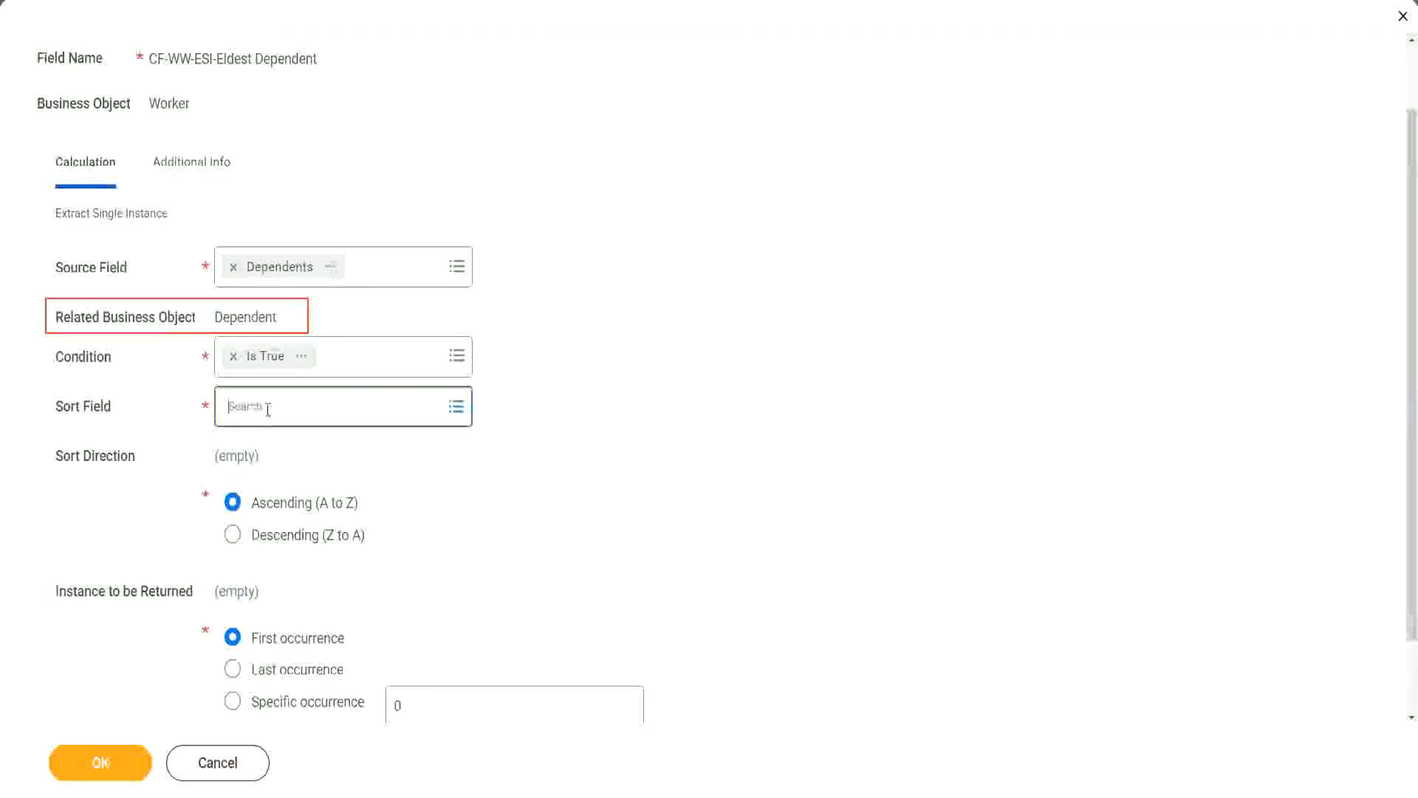
text(a)
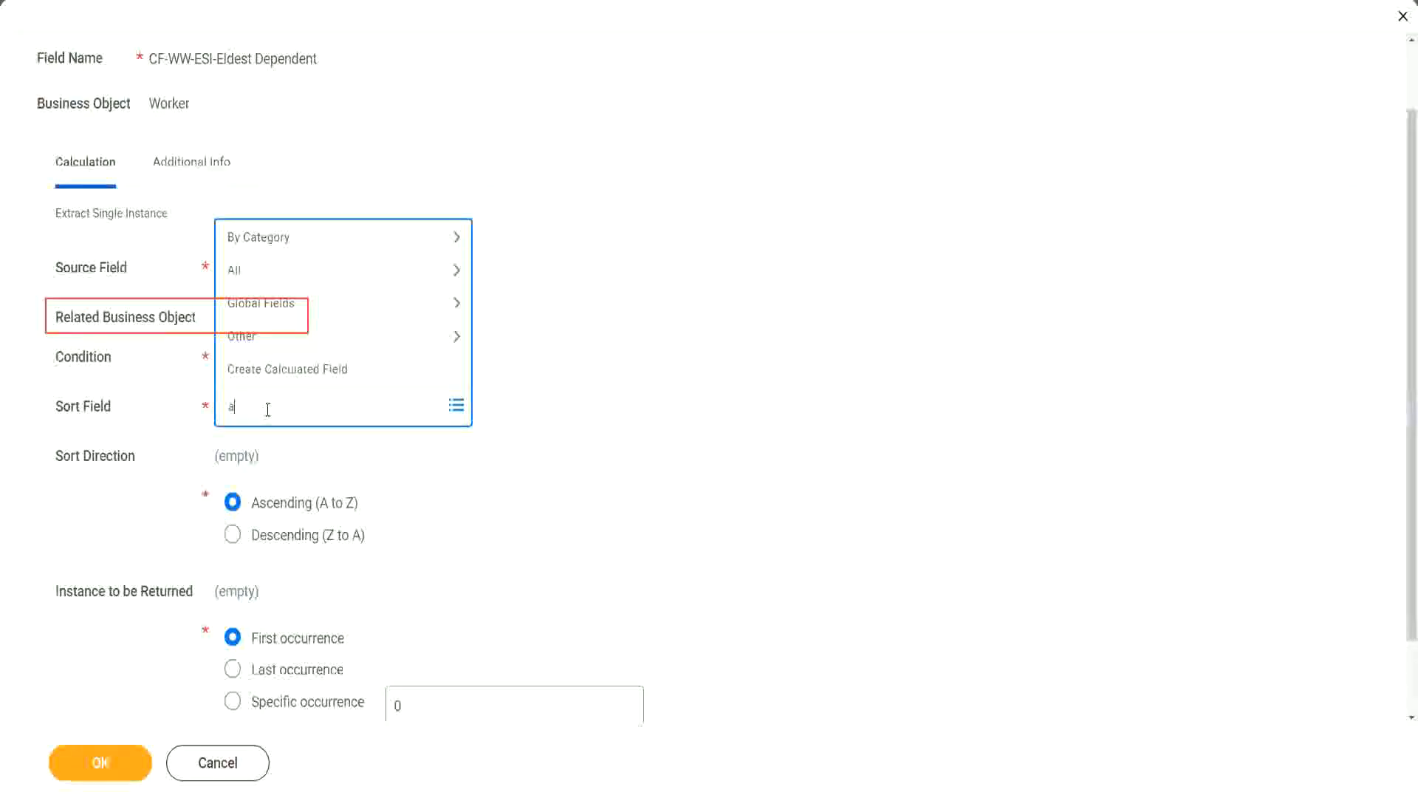
text(ge)
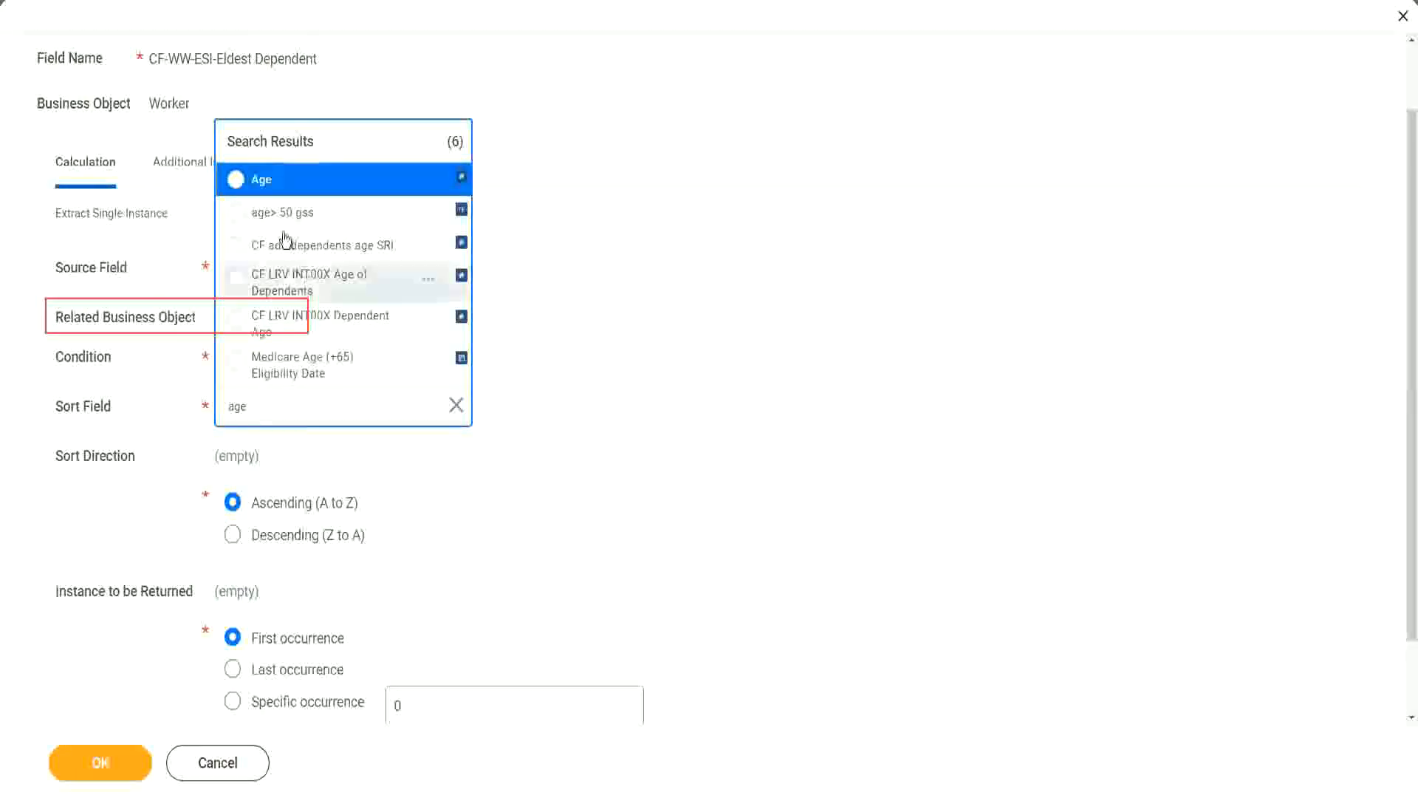
click(264, 190)
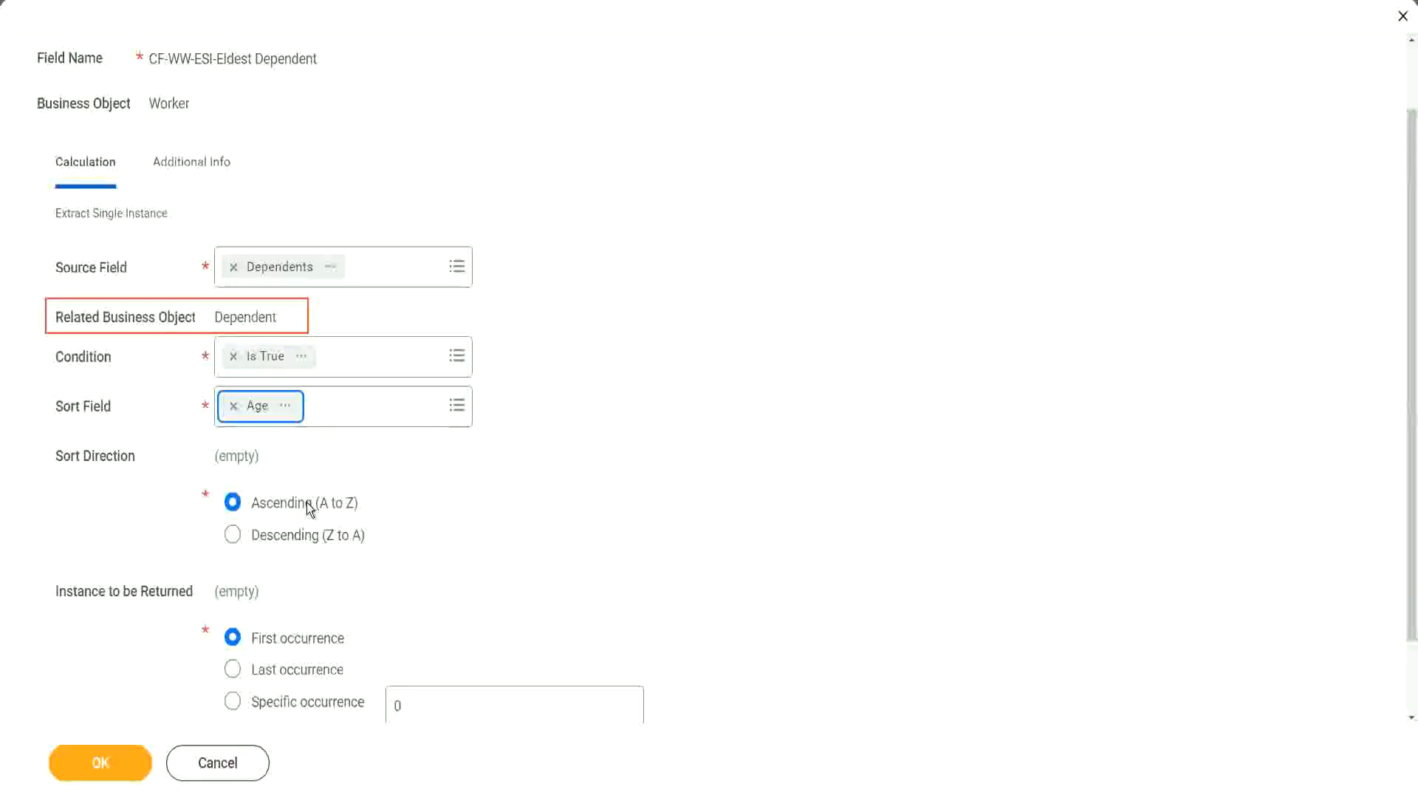
click(308, 542)
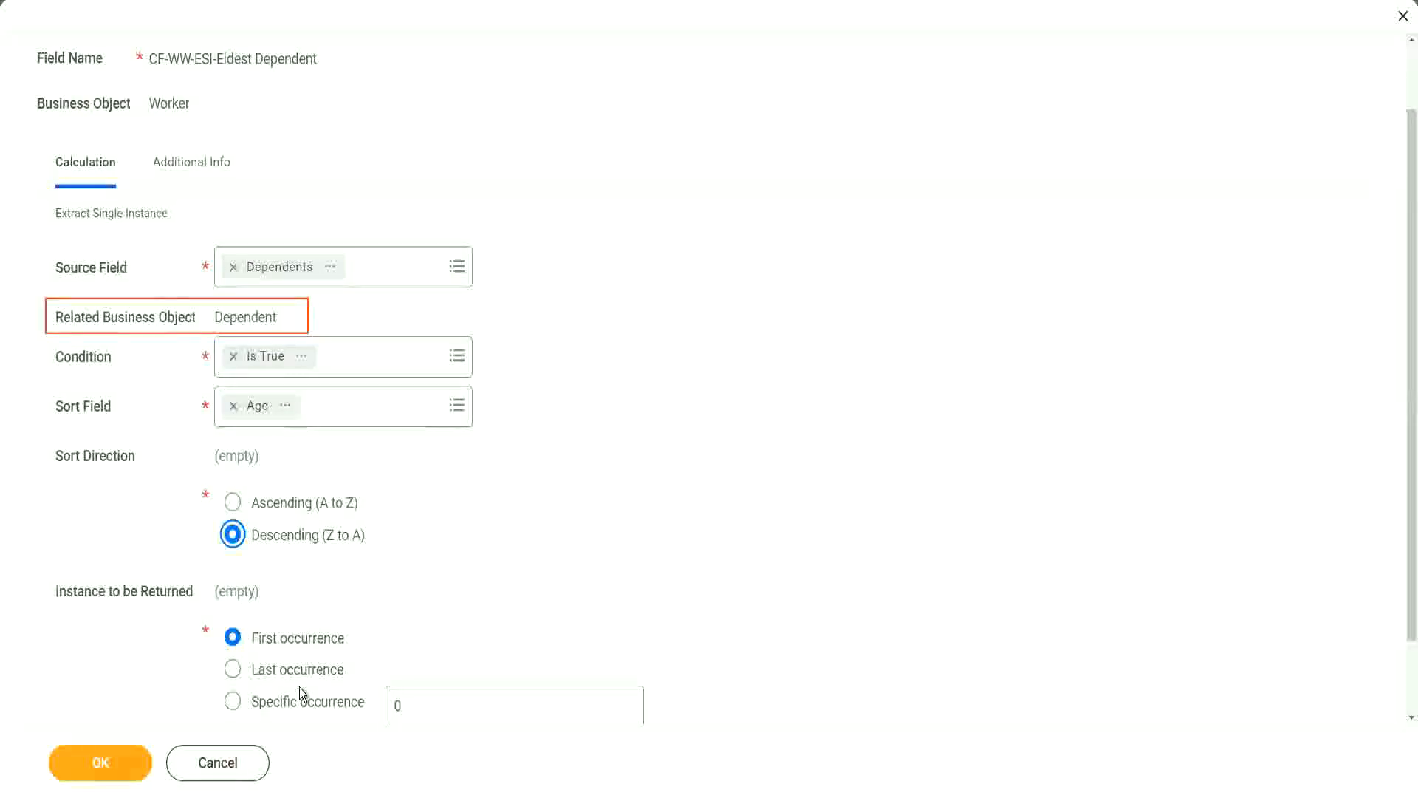
mouse_move(301, 692)
click(103, 767)
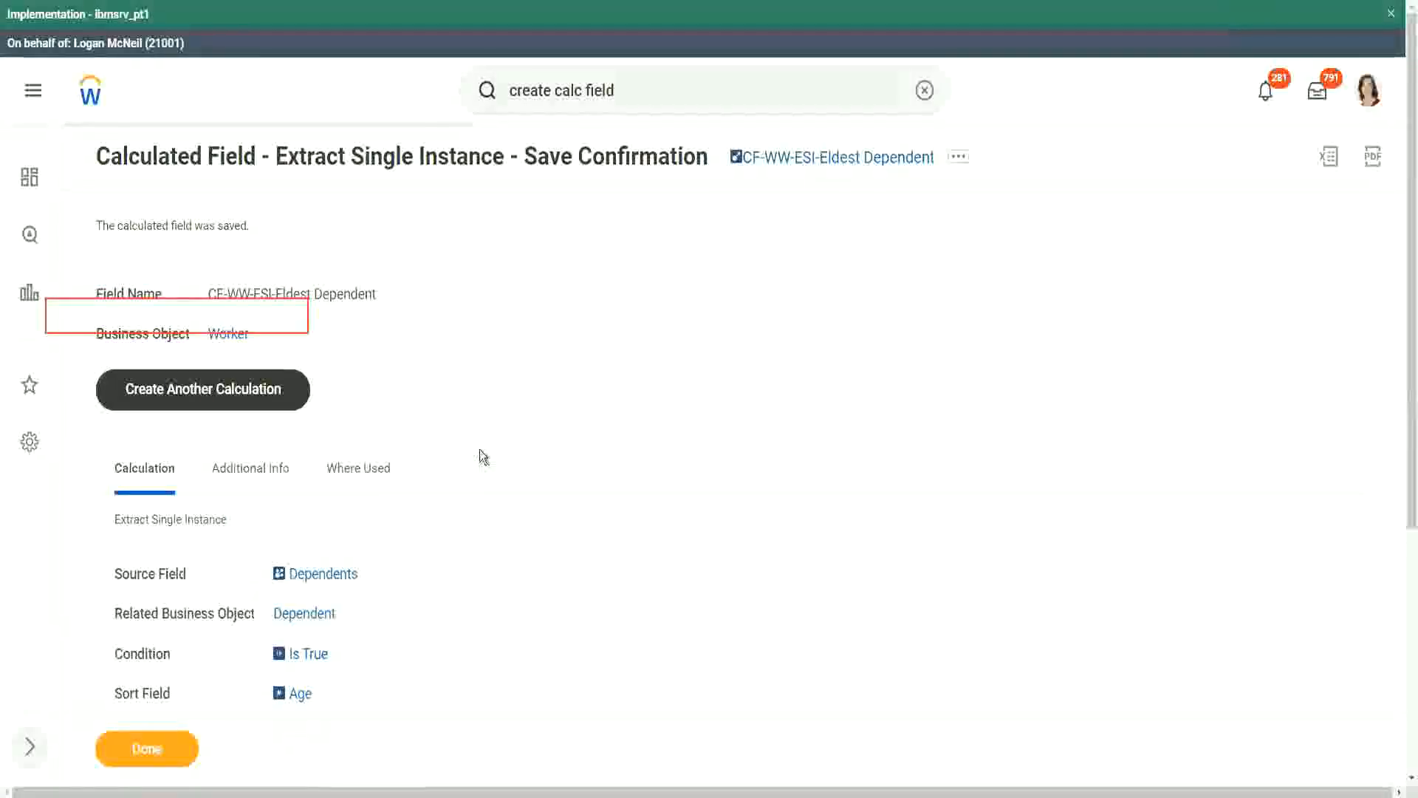
scroll(466, 465, down, 2)
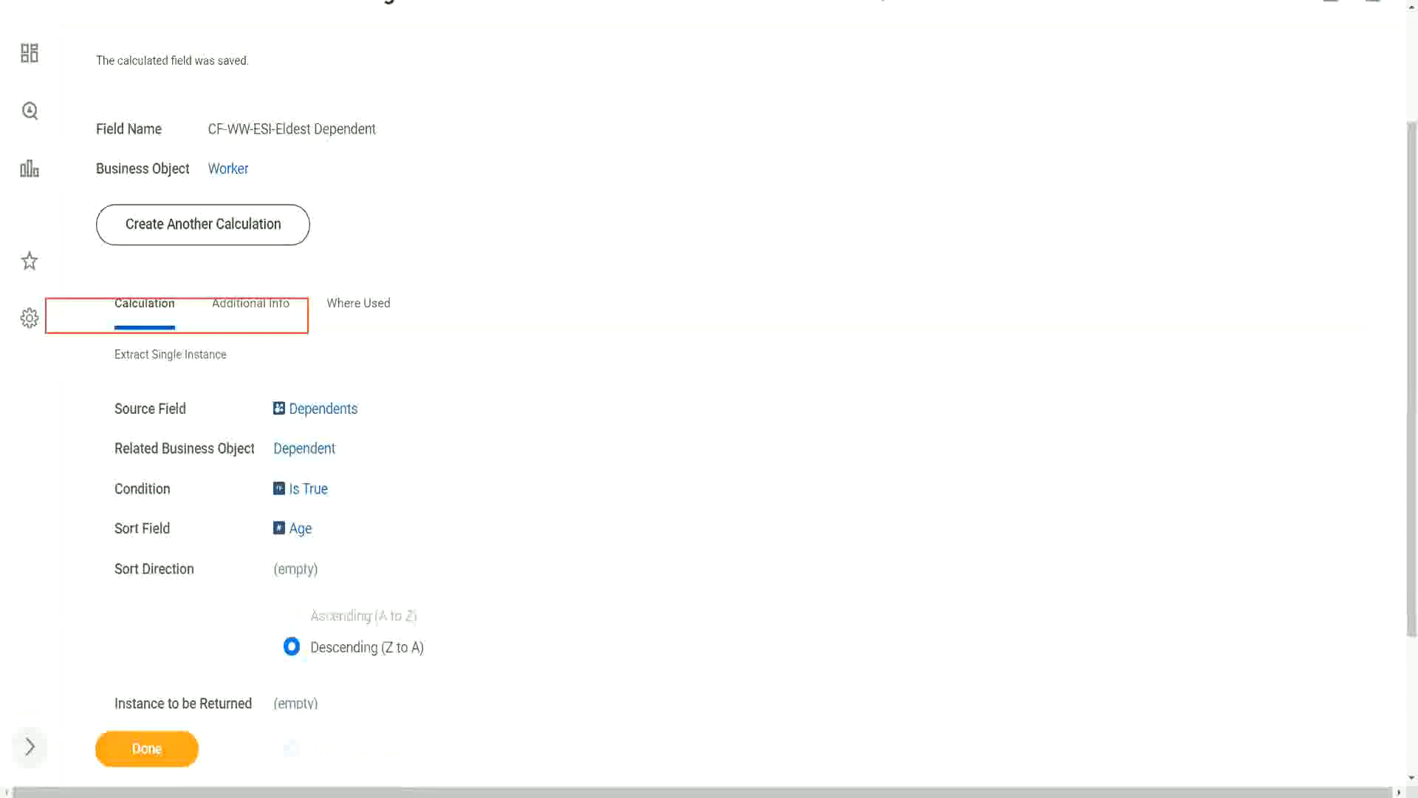
Step: Switch to the Notepad++ notes and change the question on line 13 to "How to find the Eldest Dependent Child ??"
key(alt+Tab)
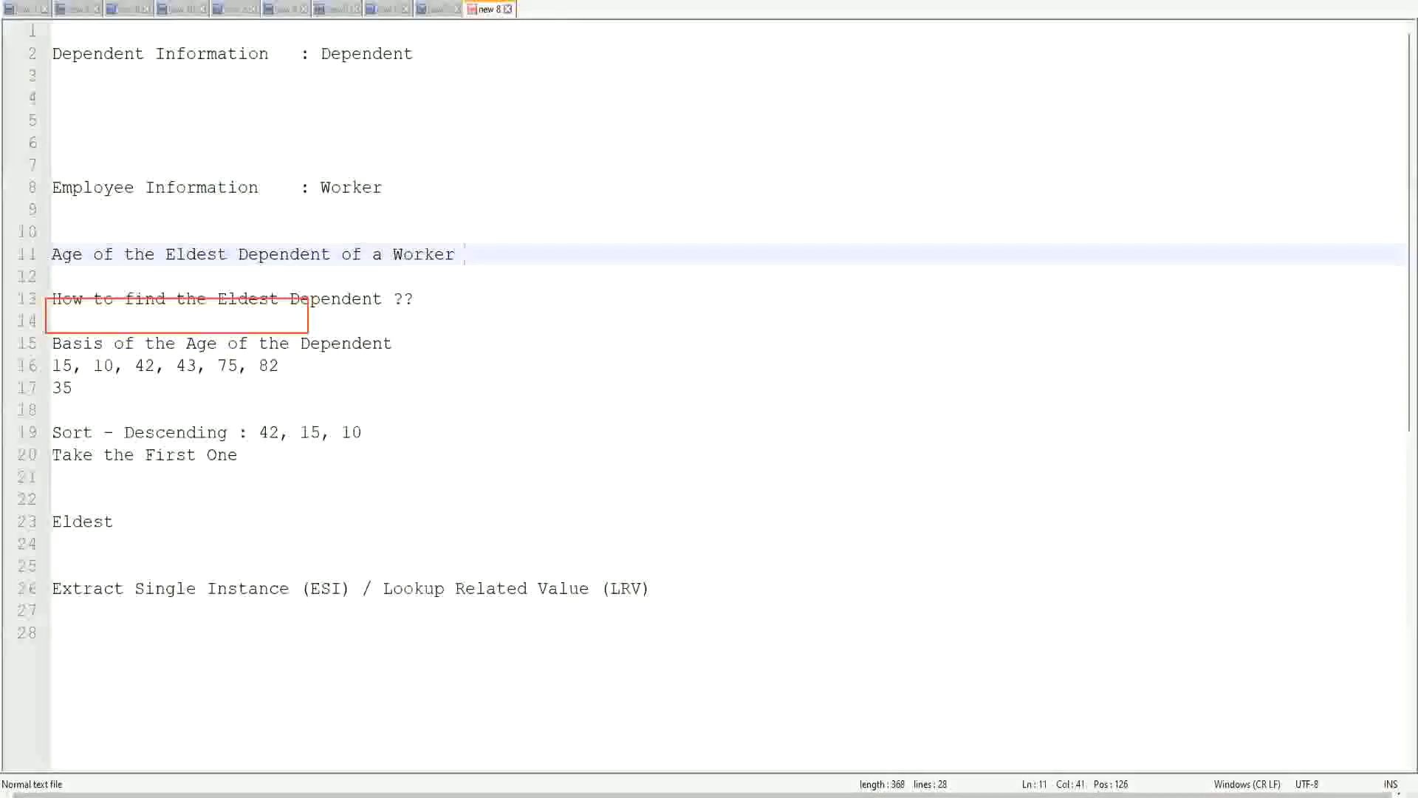
double_click(336, 298)
text(Child )
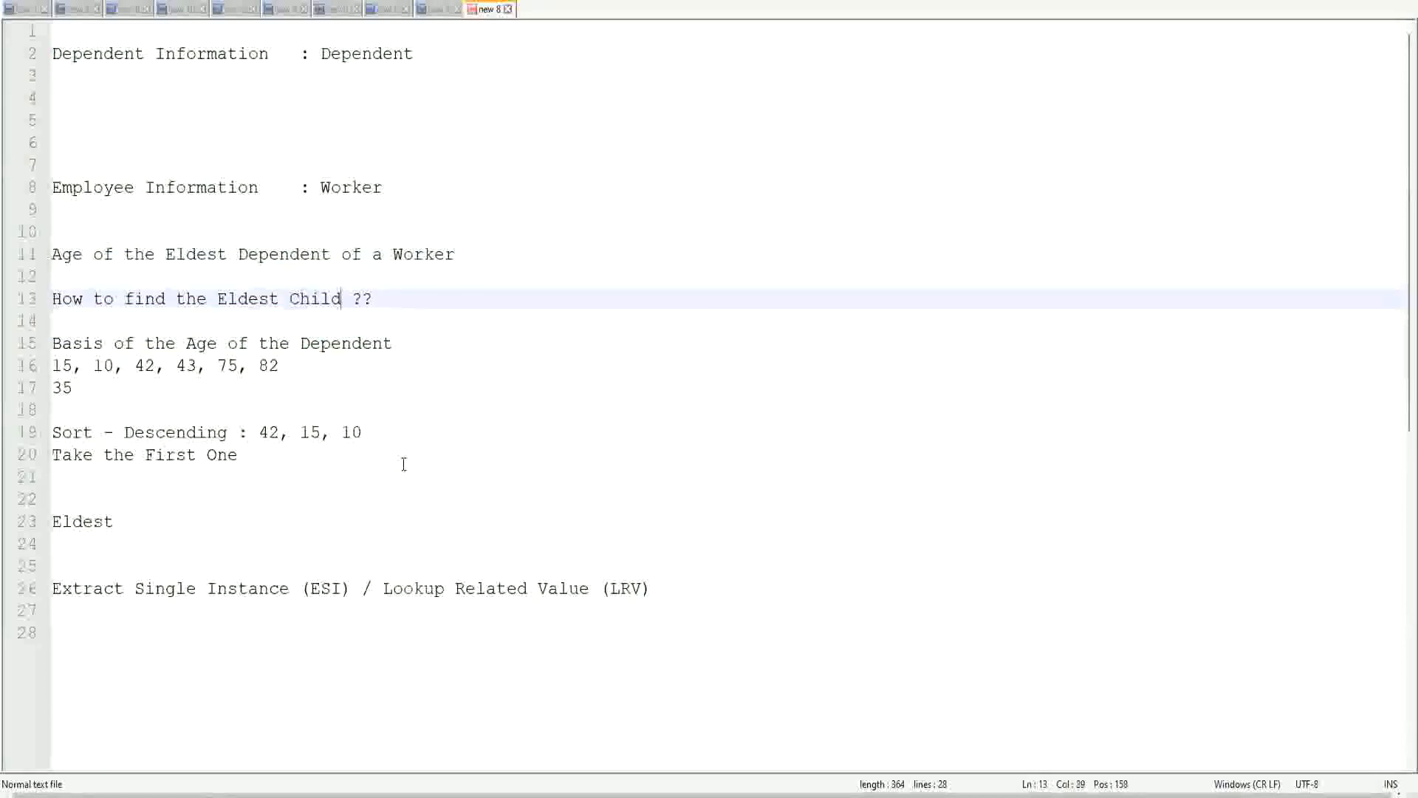
text(as a)
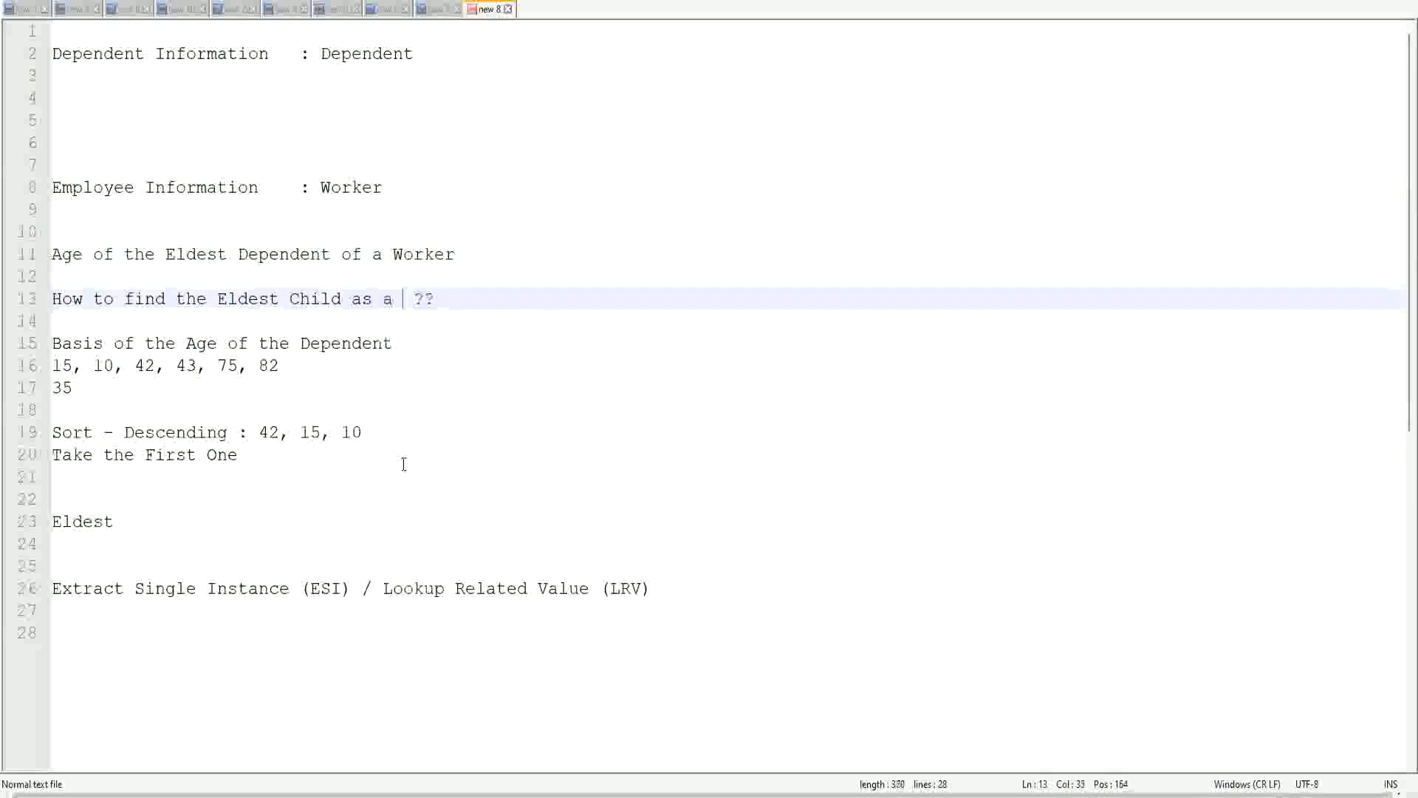
key(BackSpace)
key(BackSpace)
key(BackSpace)
key(BackSpace)
key(BackSpace)
key(BackSpace)
key(BackSpace)
key(BackSpace)
key(BackSpace)
key(BackSpace)
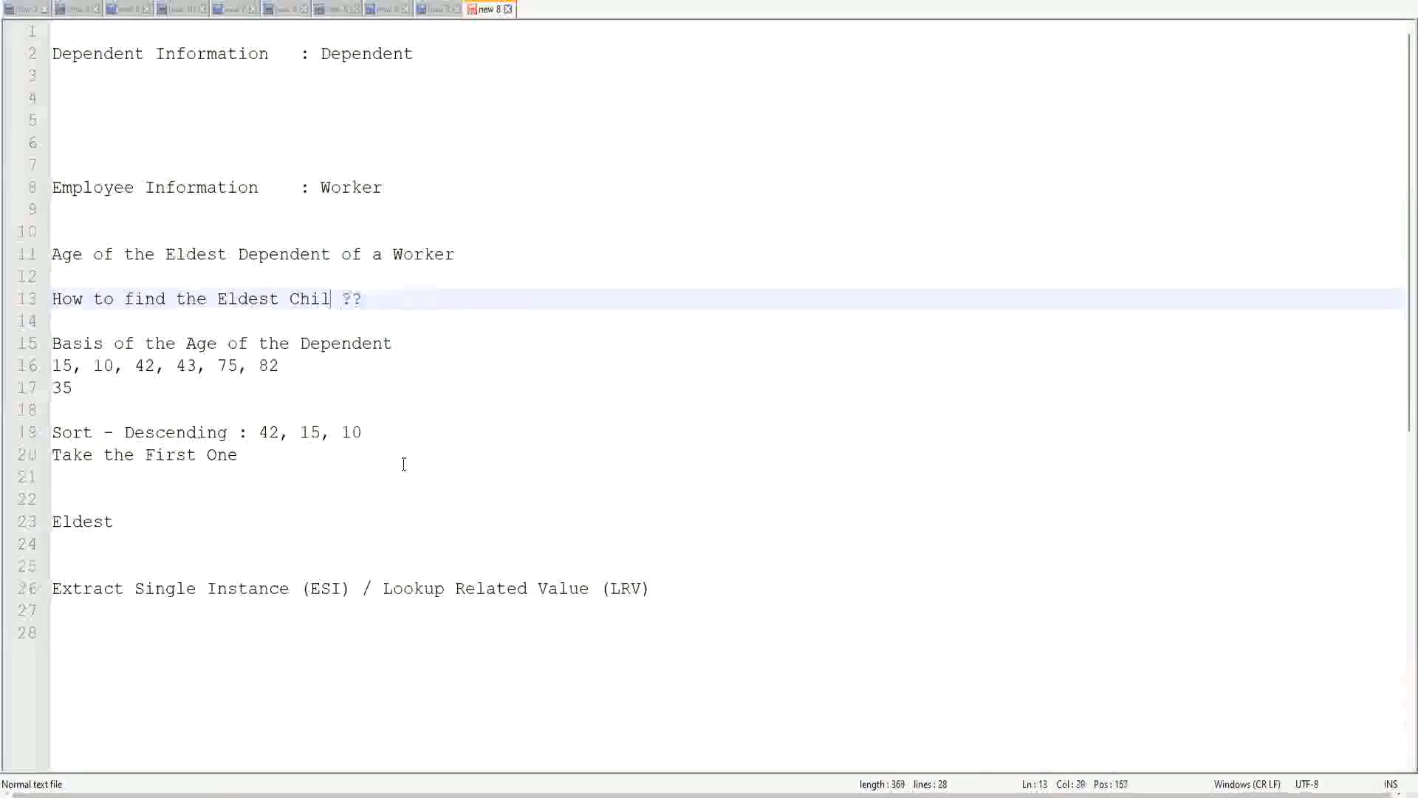
key(Delete)
text(De)
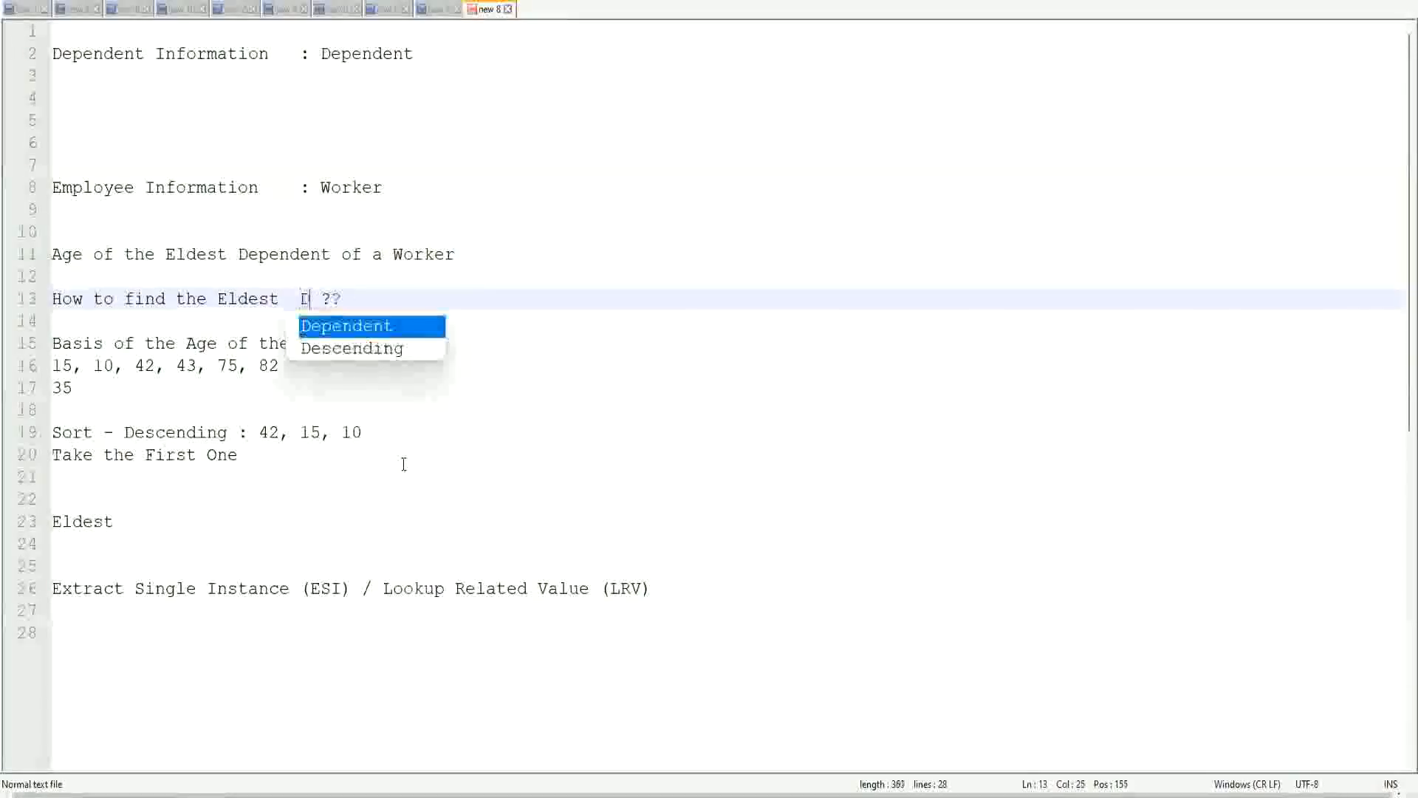
key(Return)
text(Child)
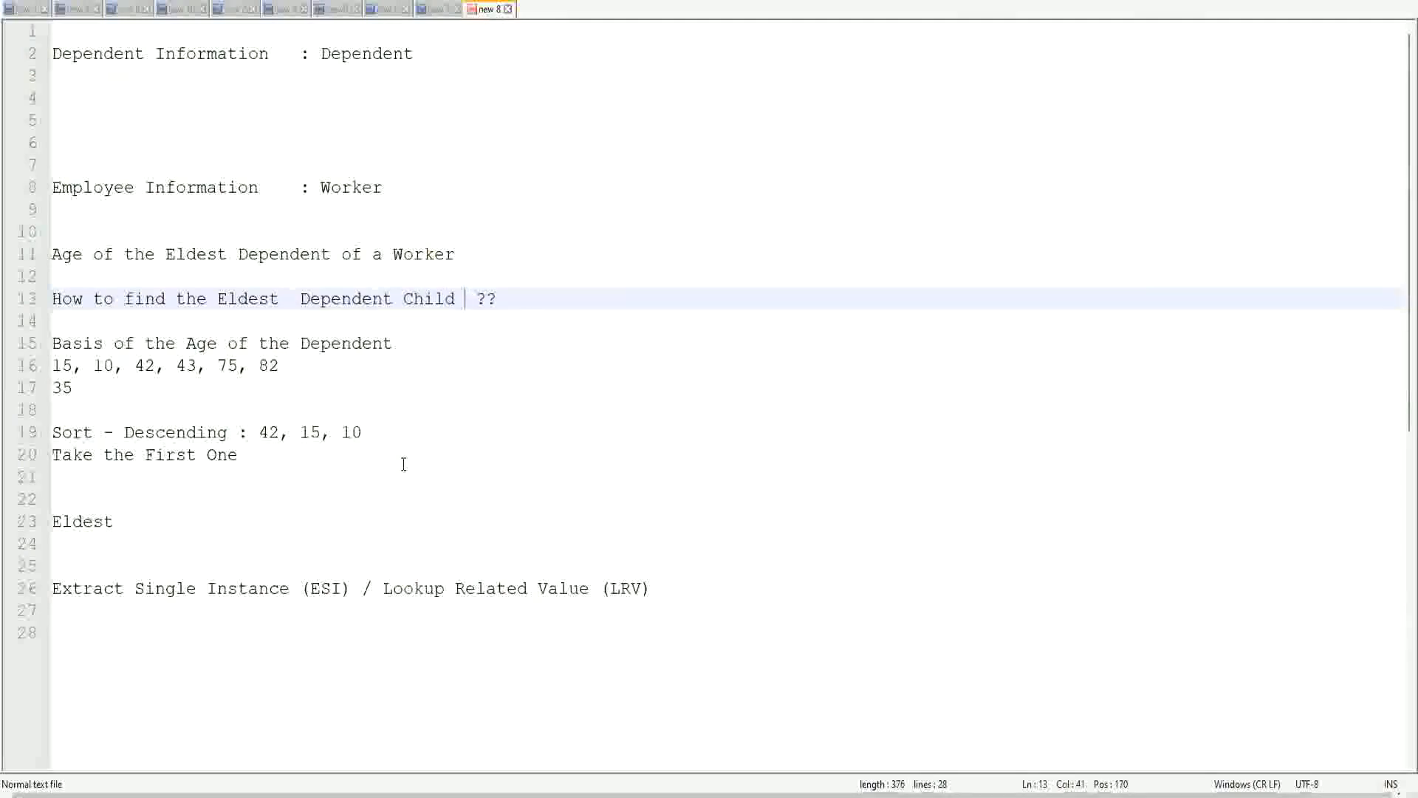
click(291, 305)
key(Delete)
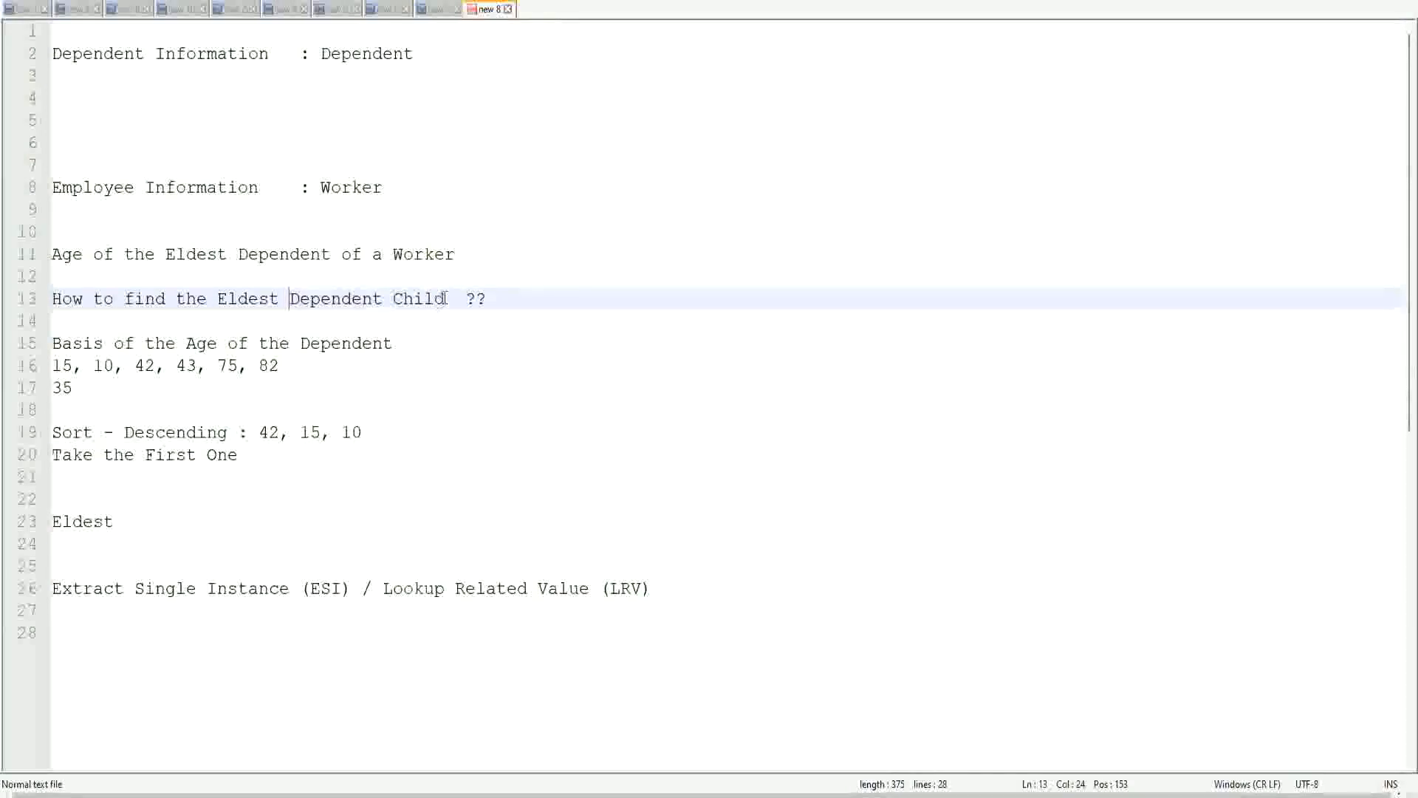
Step: Highlight the phrase "Dependent Child" in the question on line 13 of the notes
drag(292, 296, 446, 299)
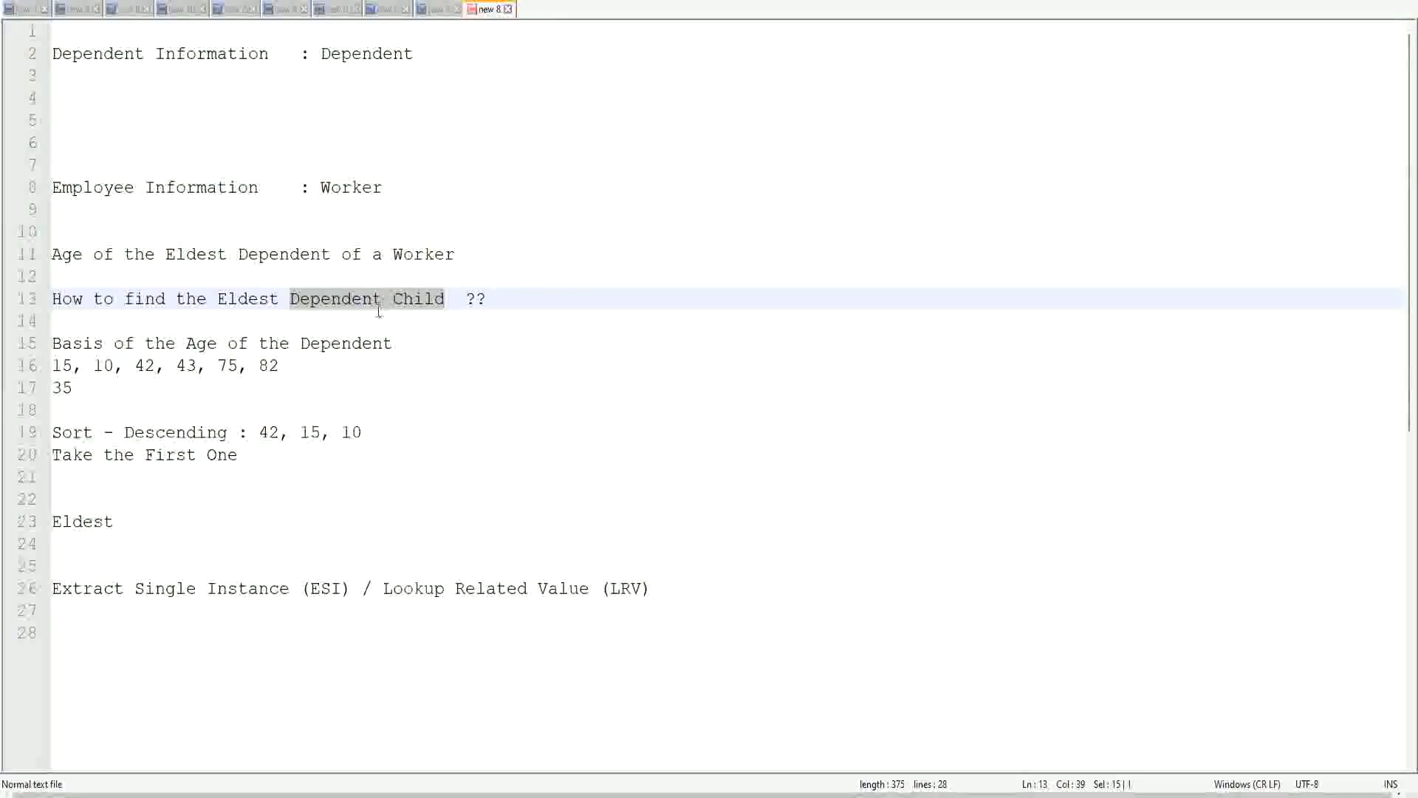
click(425, 303)
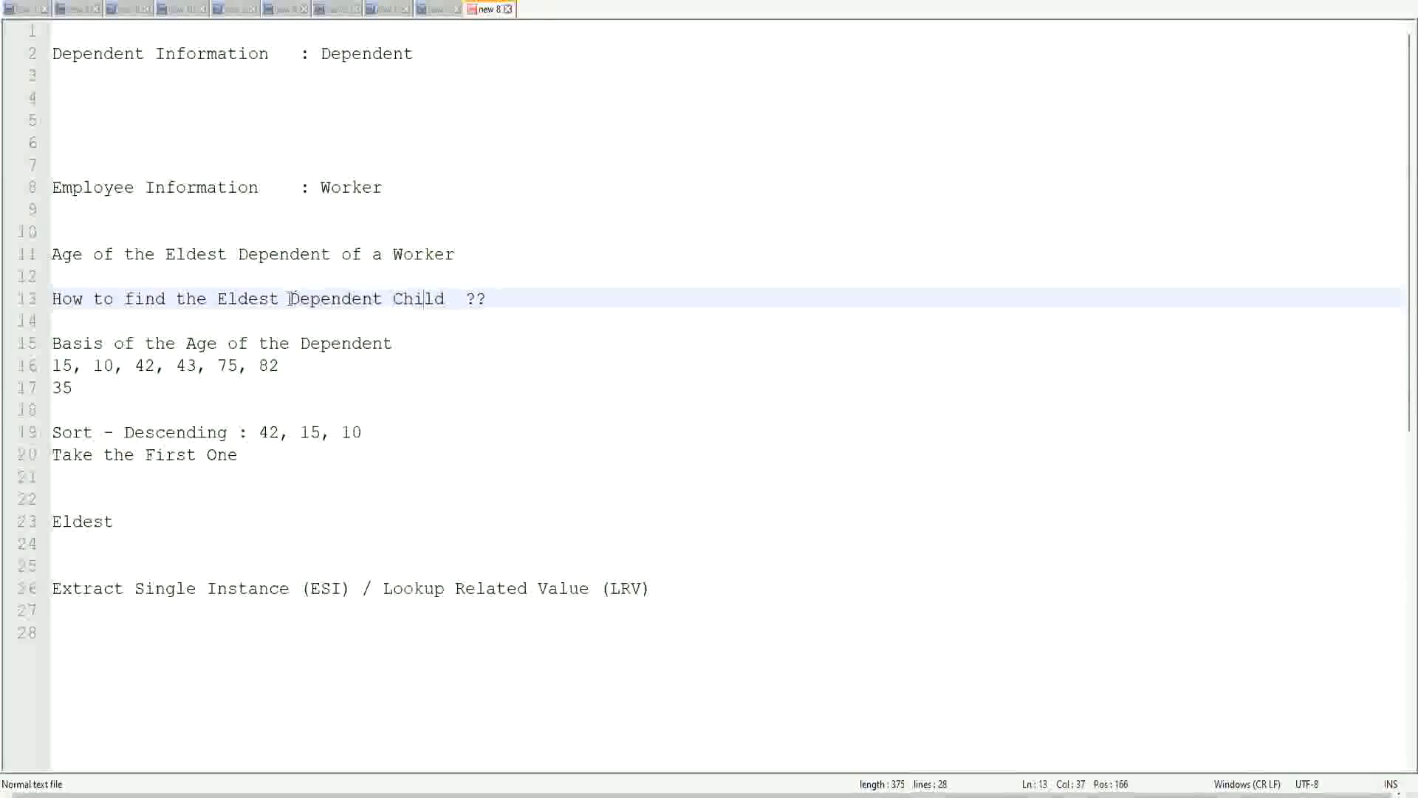
drag(288, 298, 443, 304)
click(434, 299)
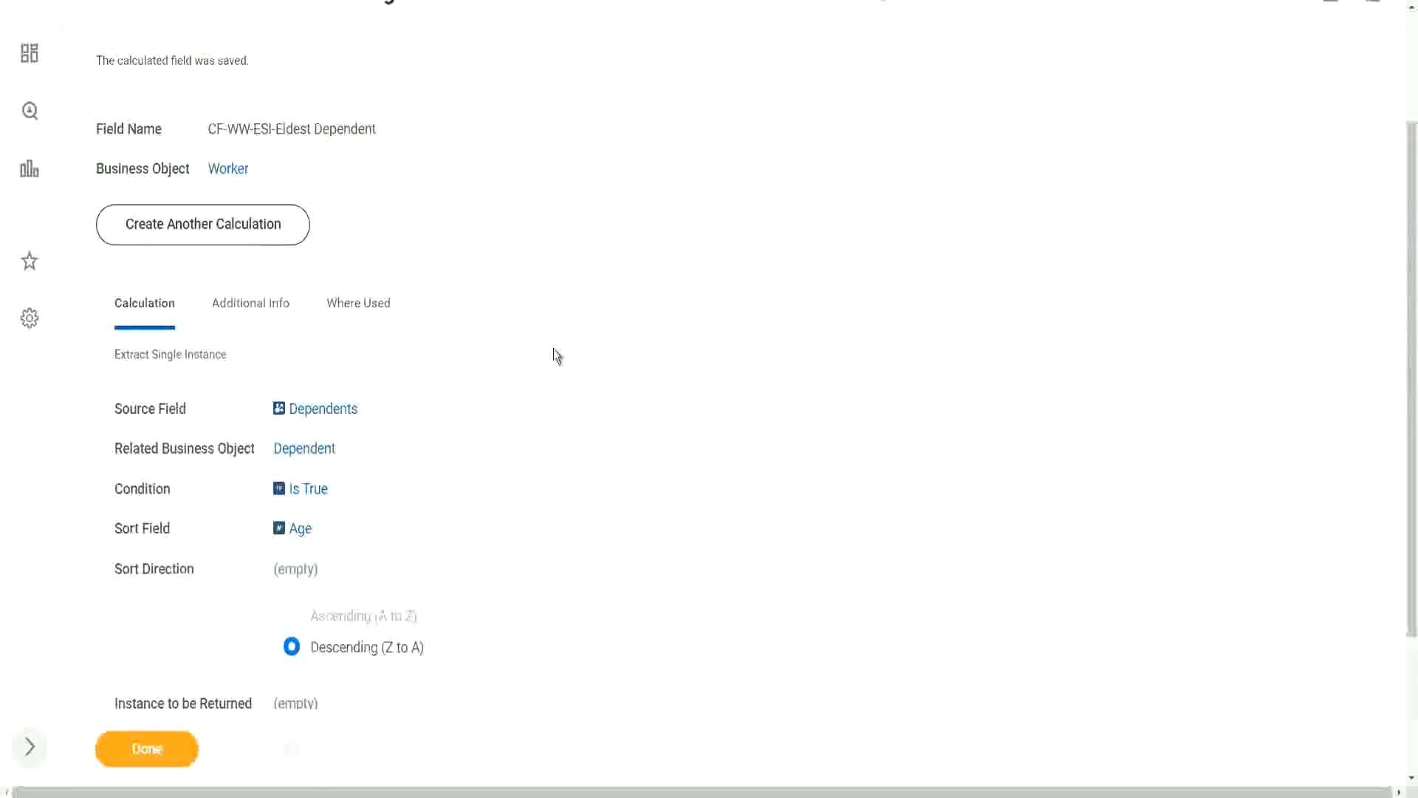
Step: Back in Workday, open the saved calculated field for editing and rename it CF-WW-ESI-Eldest Dependent Child
scroll(556, 354, up, 3)
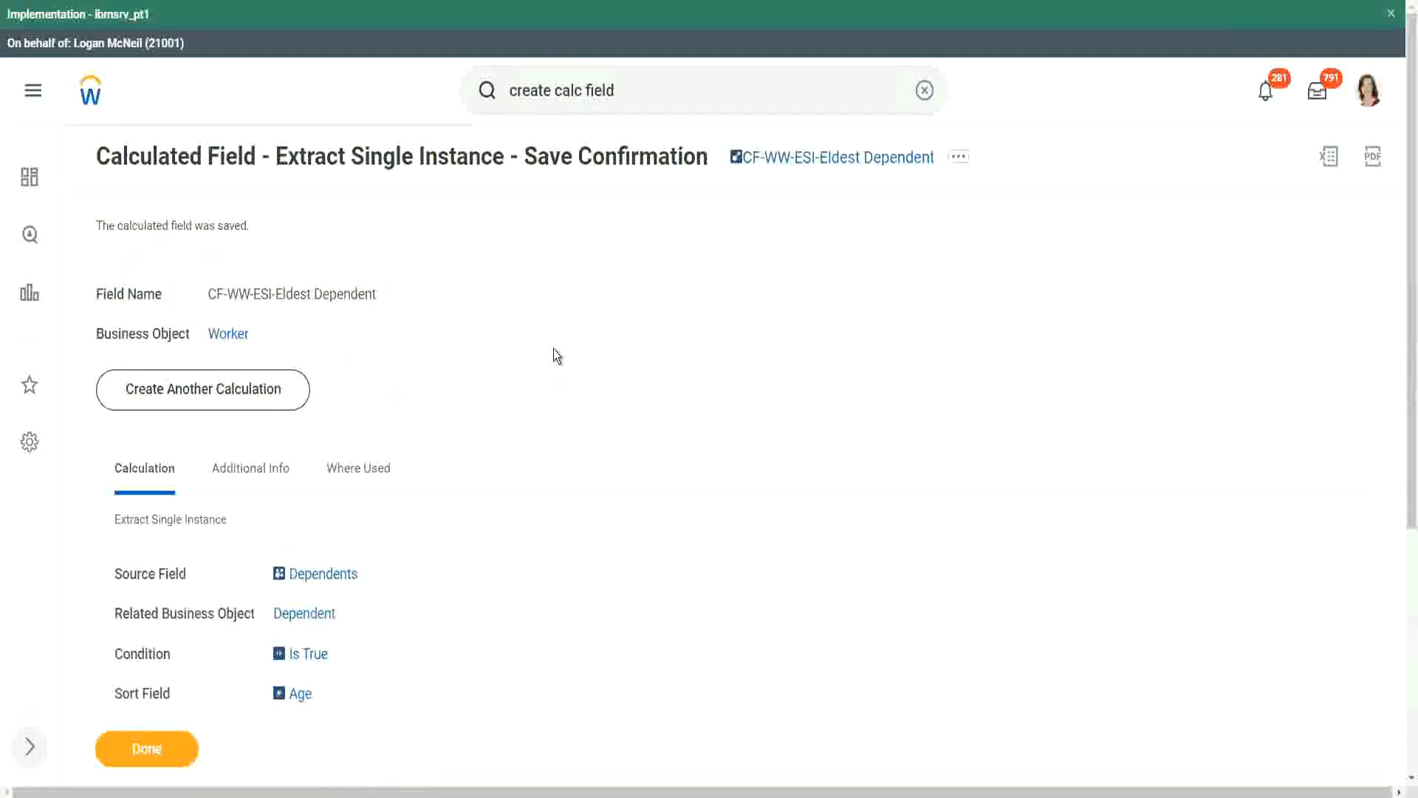
scroll(557, 356, down, 1)
scroll(558, 353, down, 1)
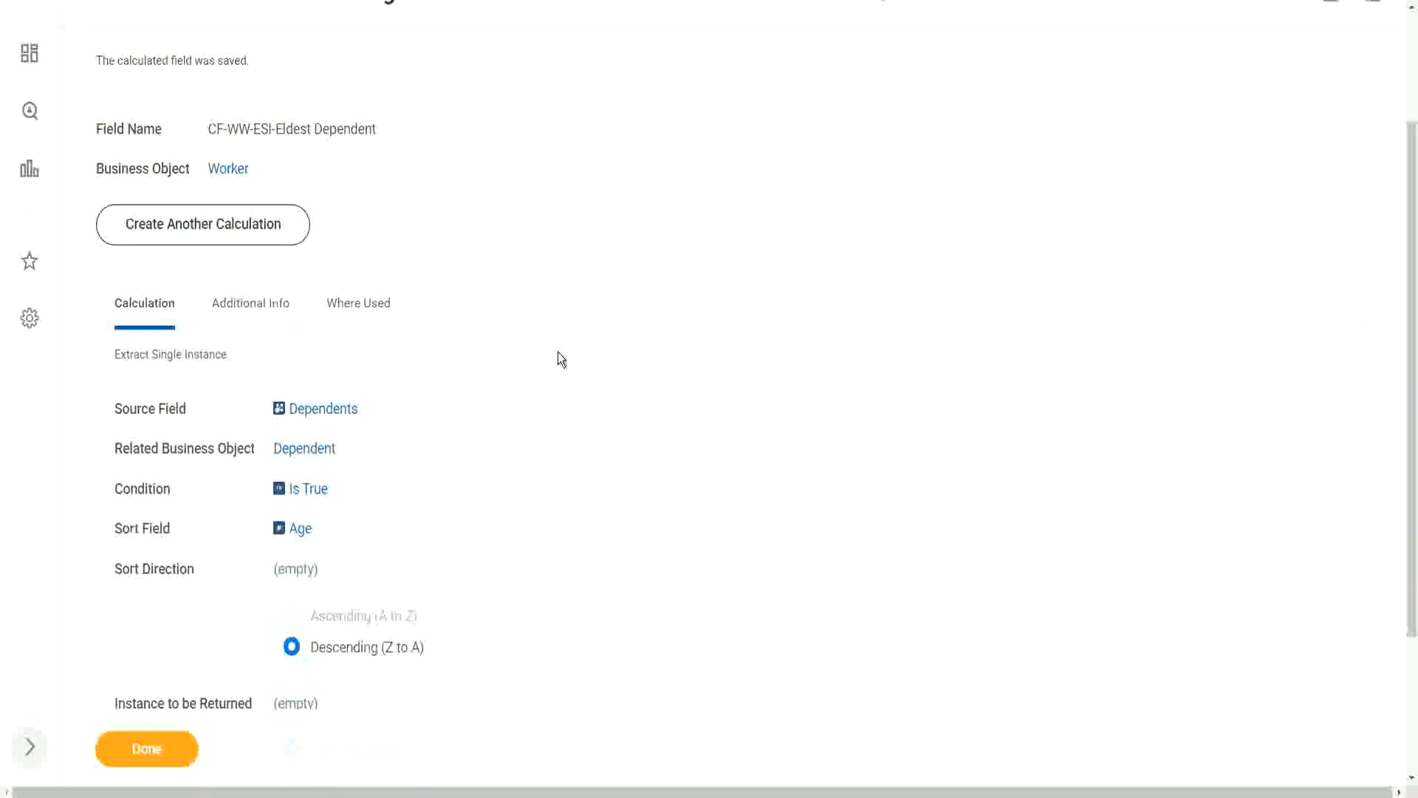
scroll(557, 352, up, 1)
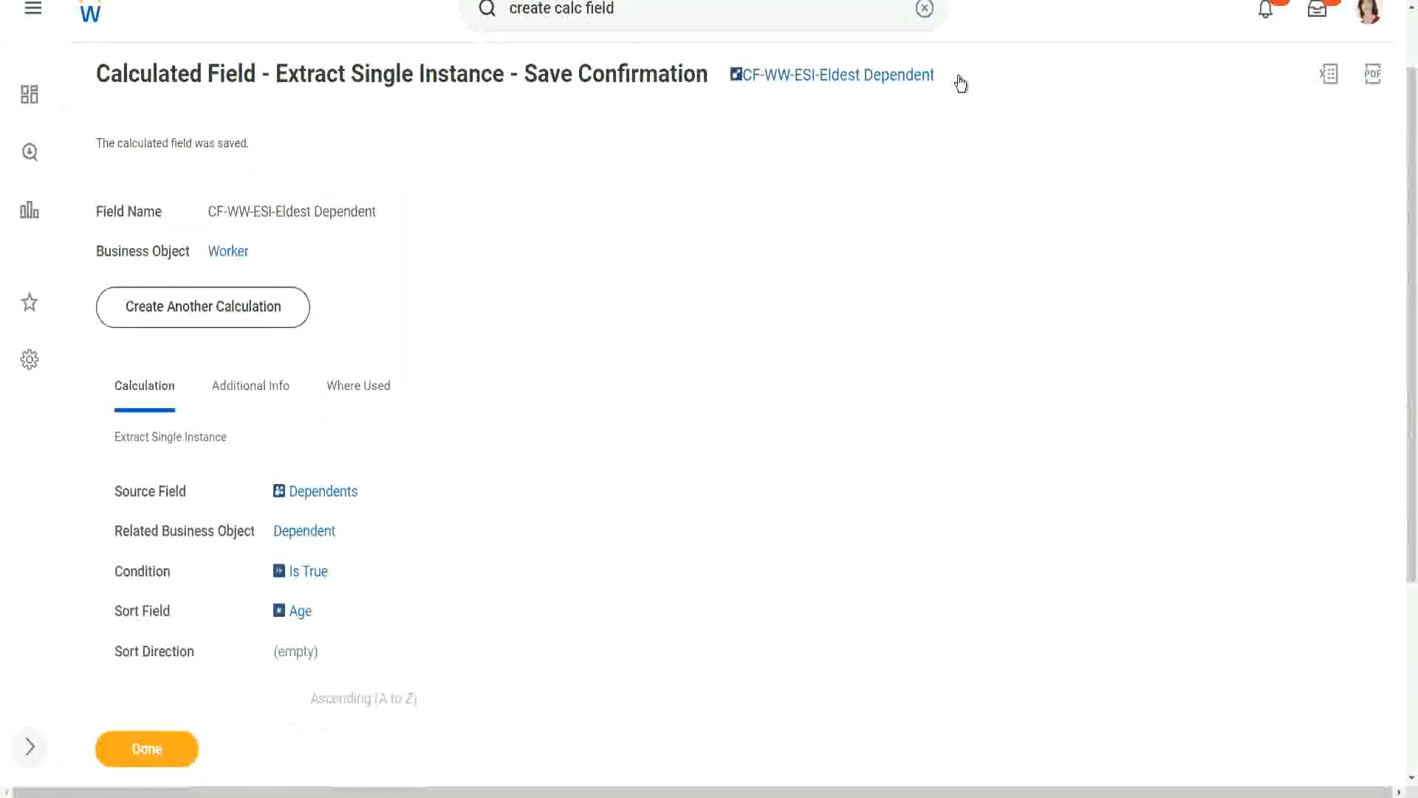
click(959, 77)
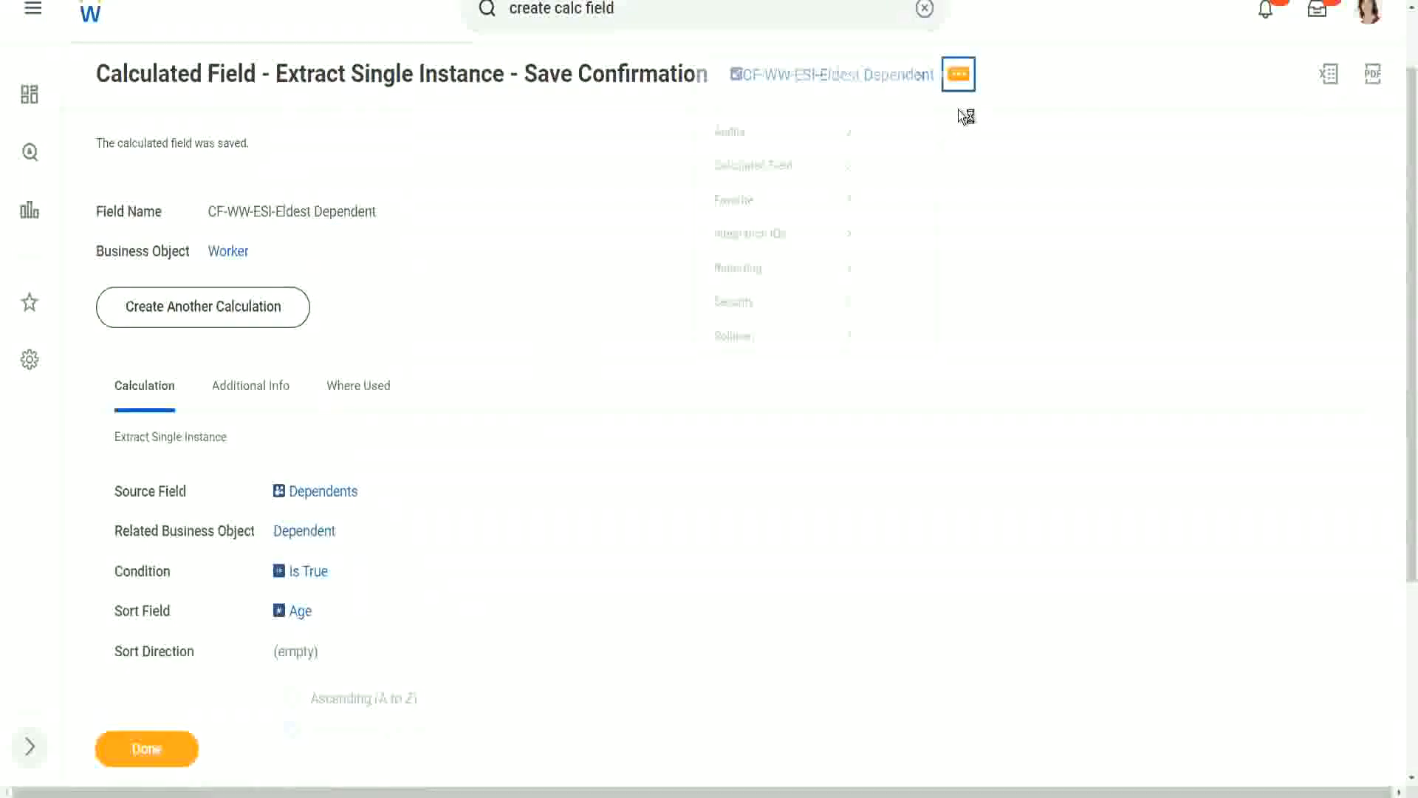
mouse_move(760, 174)
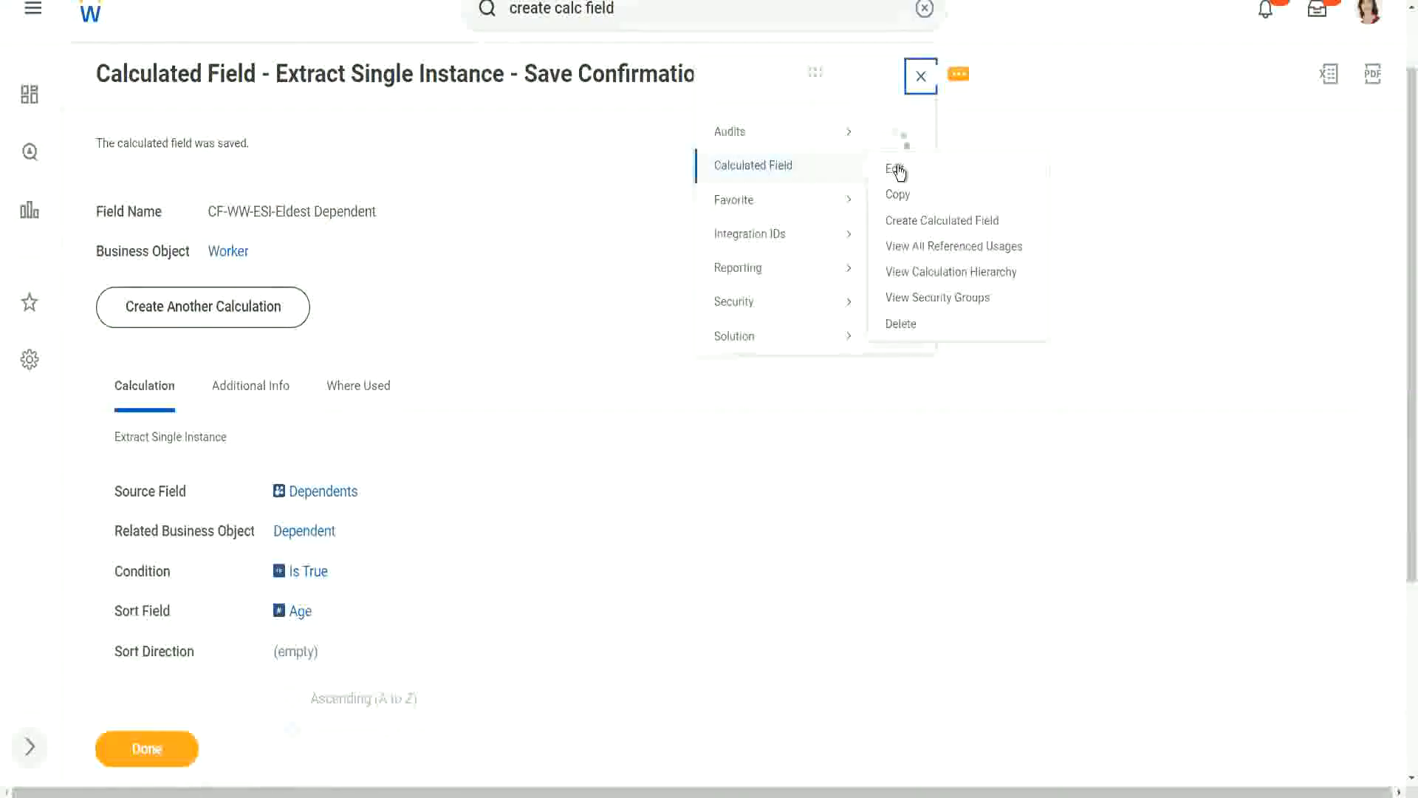
click(894, 171)
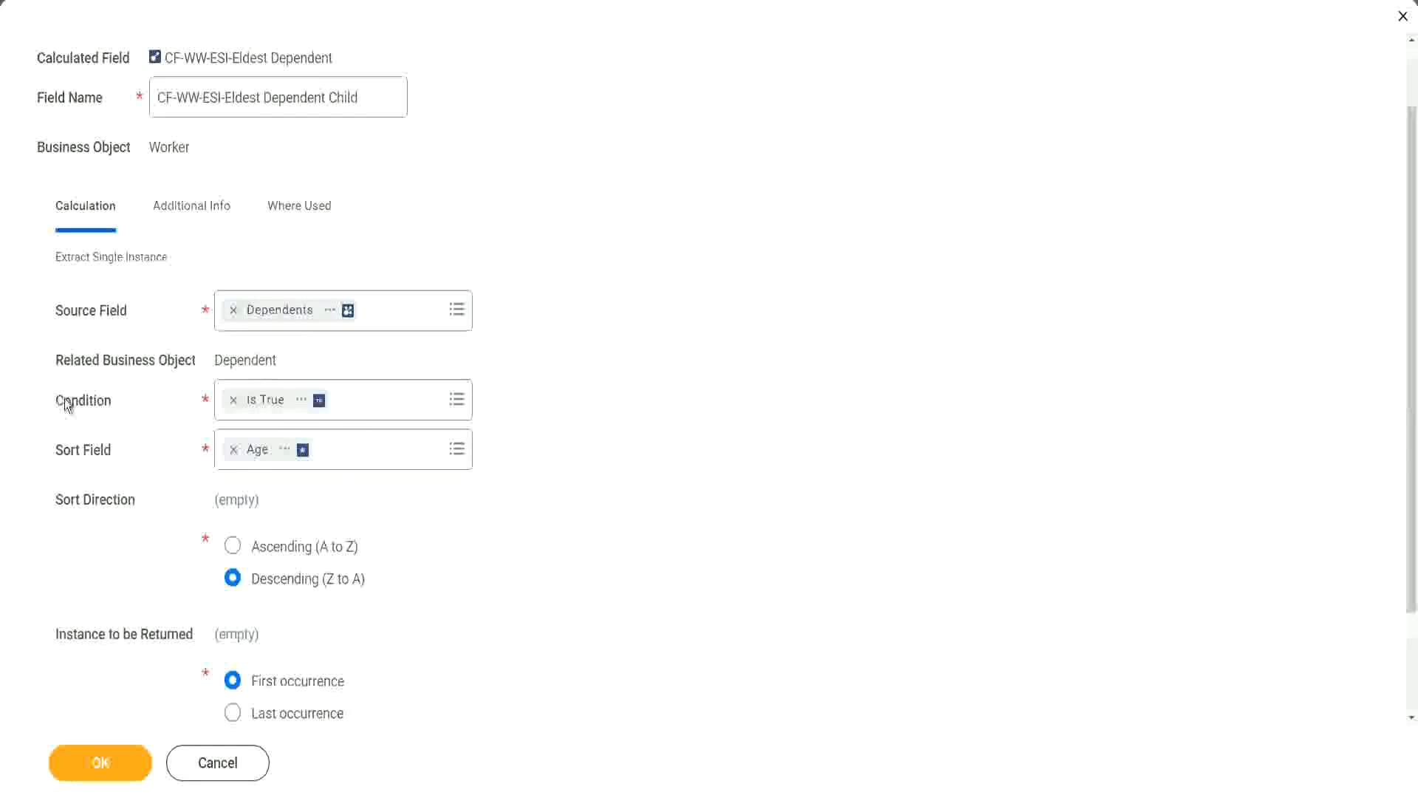
Step: Open the selection of the calculated field's Condition
click(103, 401)
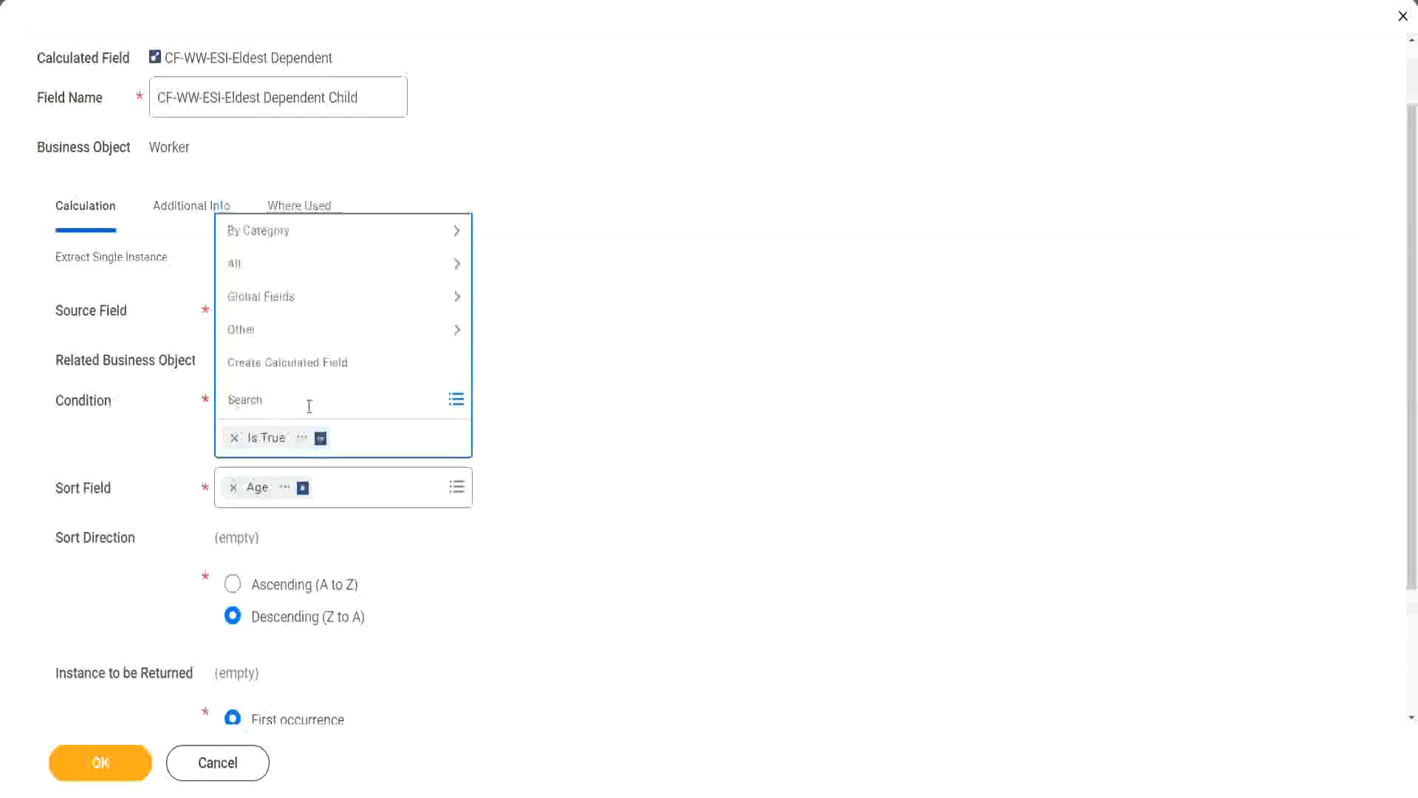